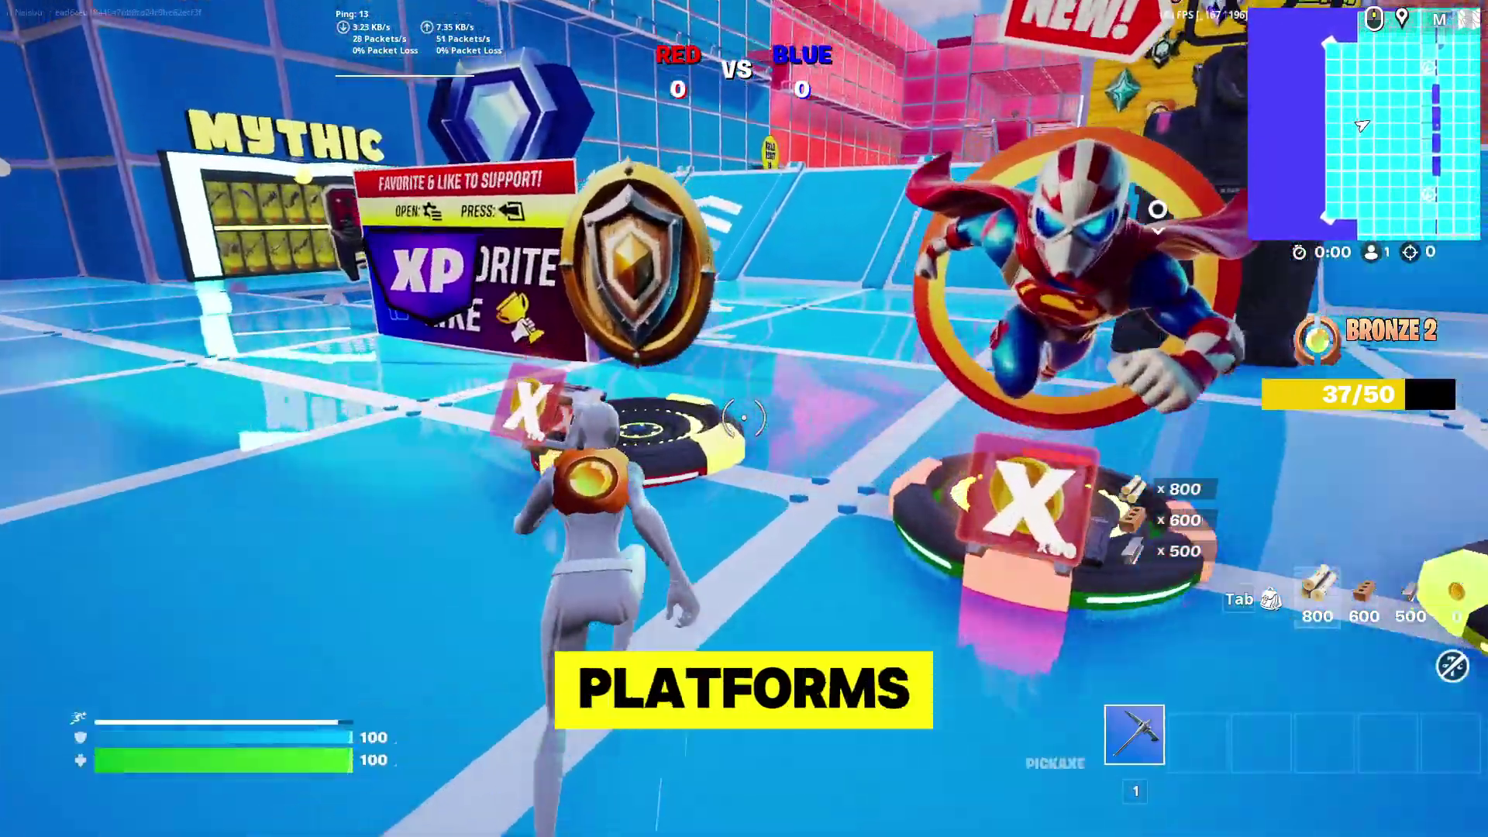
key("w")
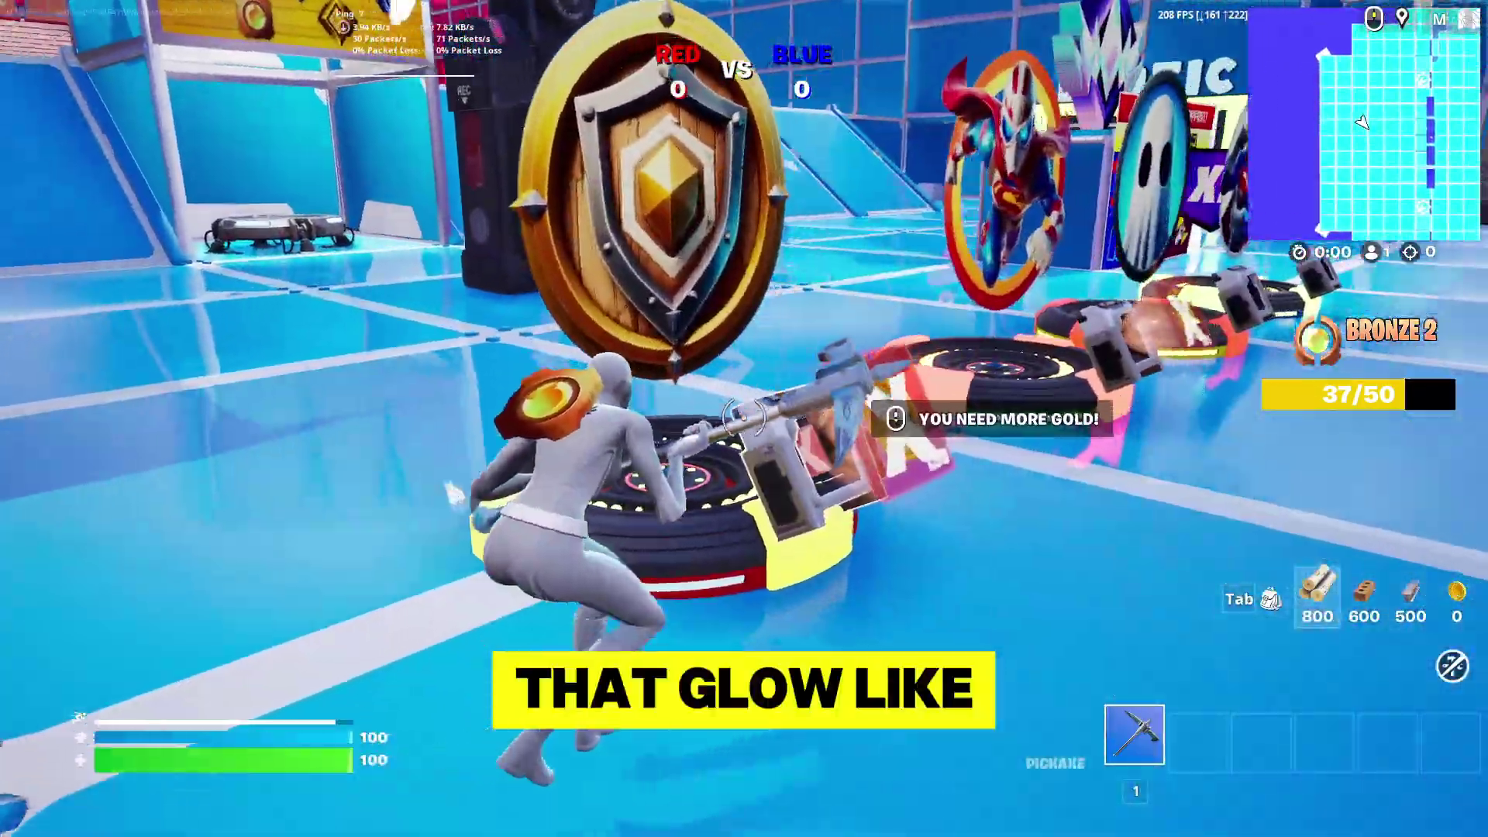
key("d")
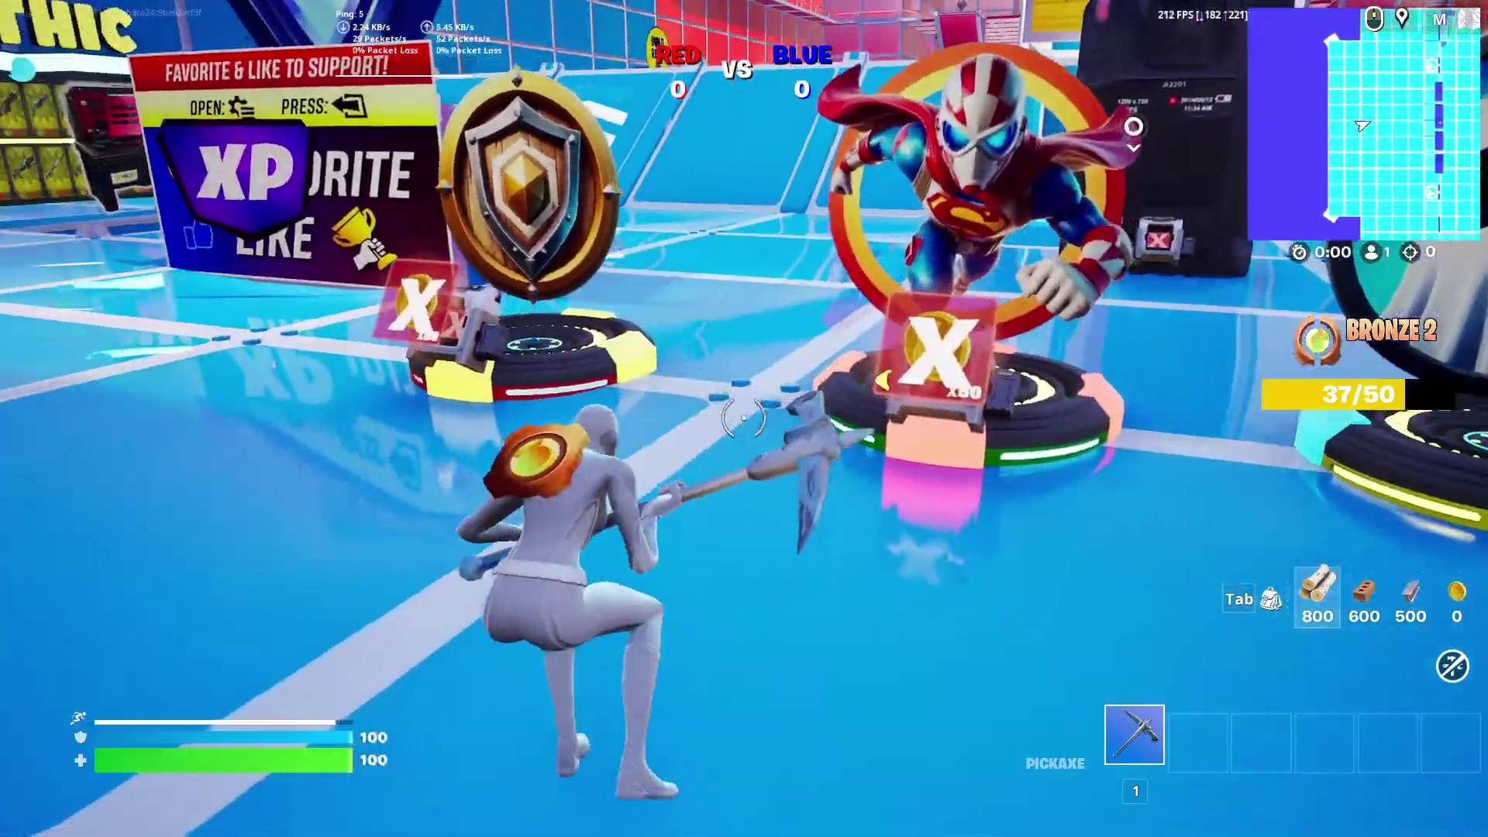
key("w")
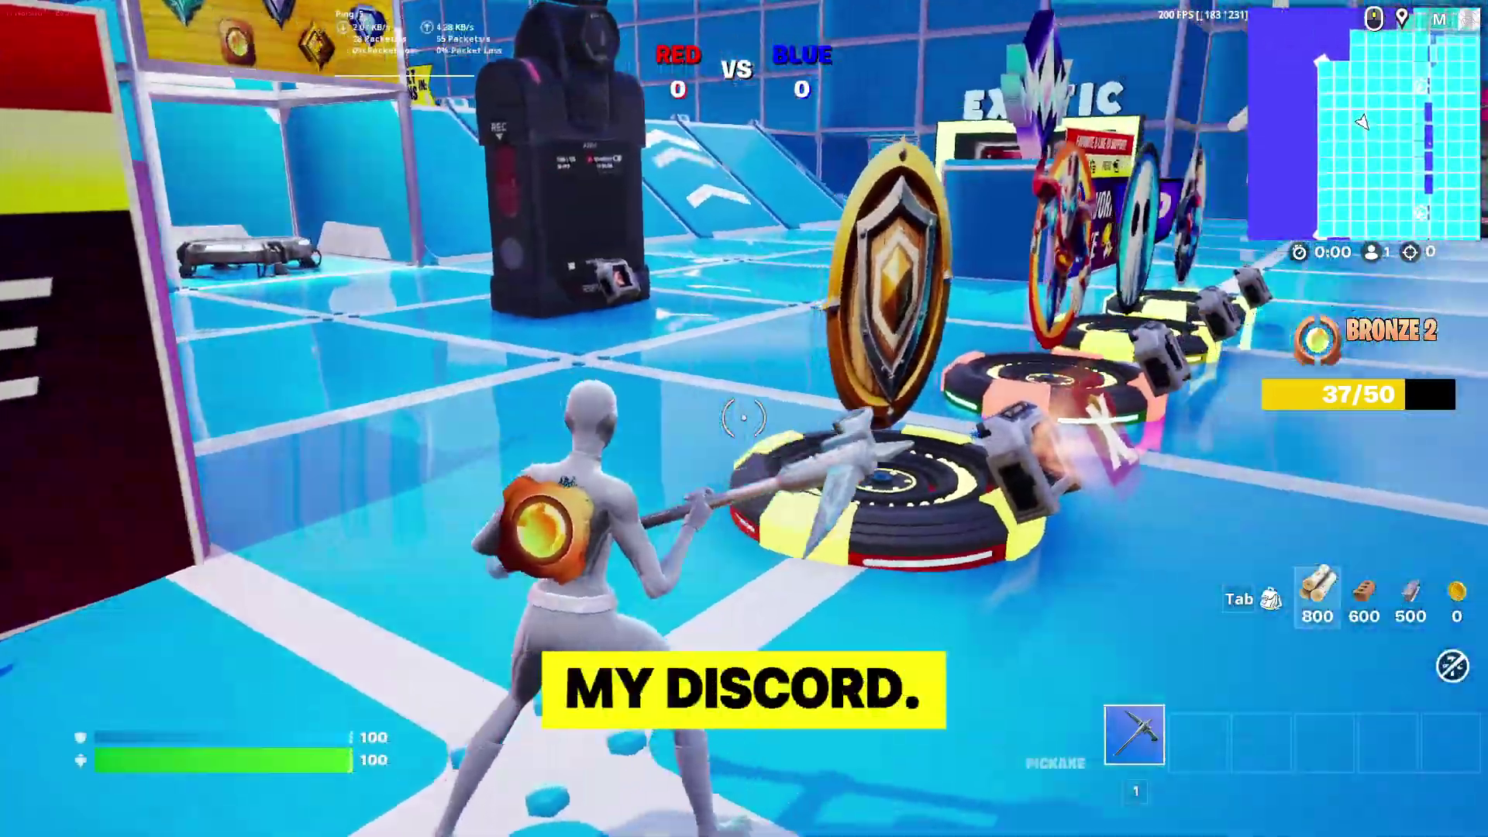
key("w")
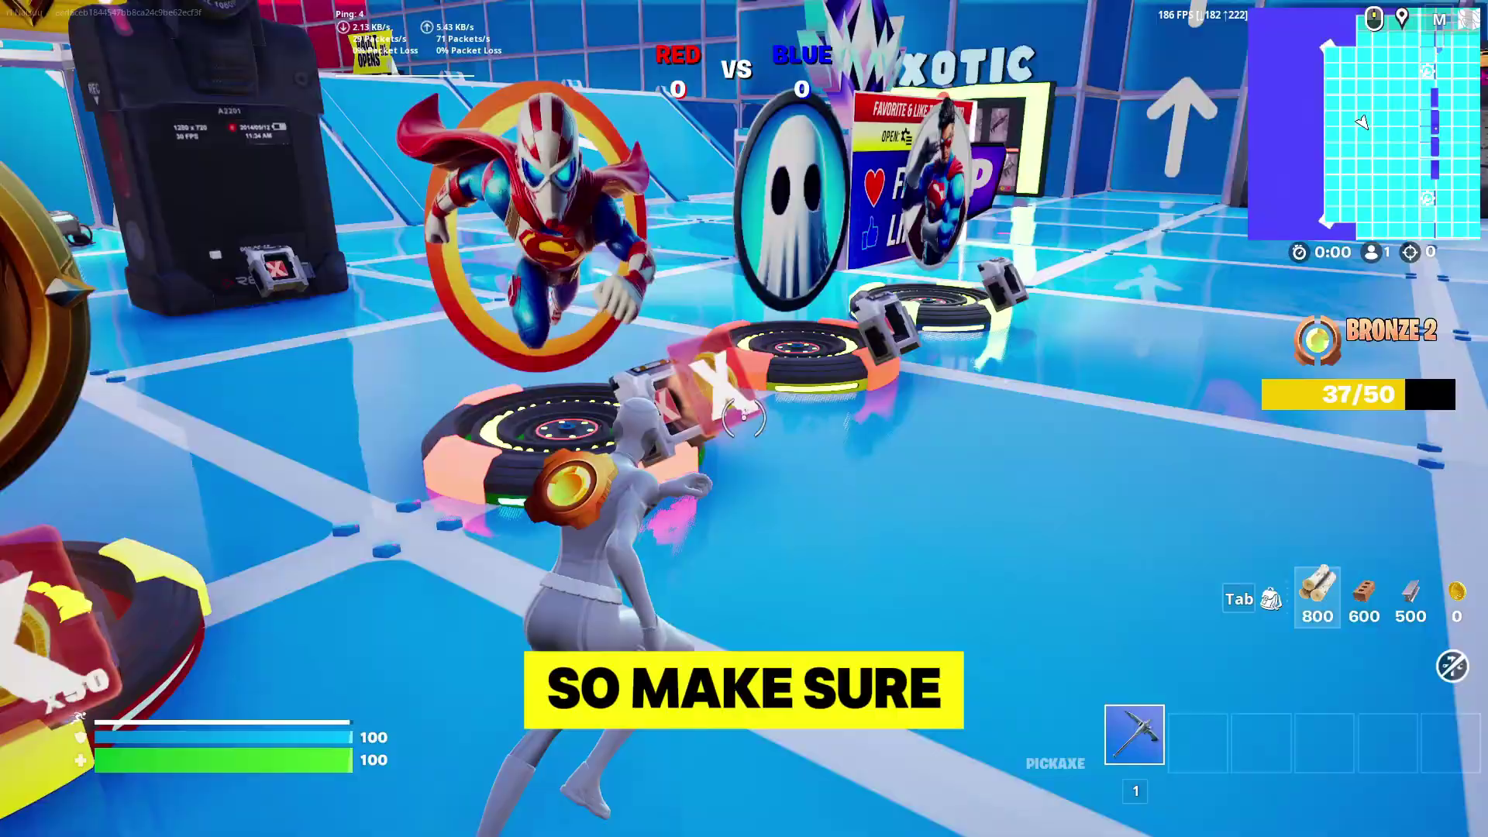
key("d")
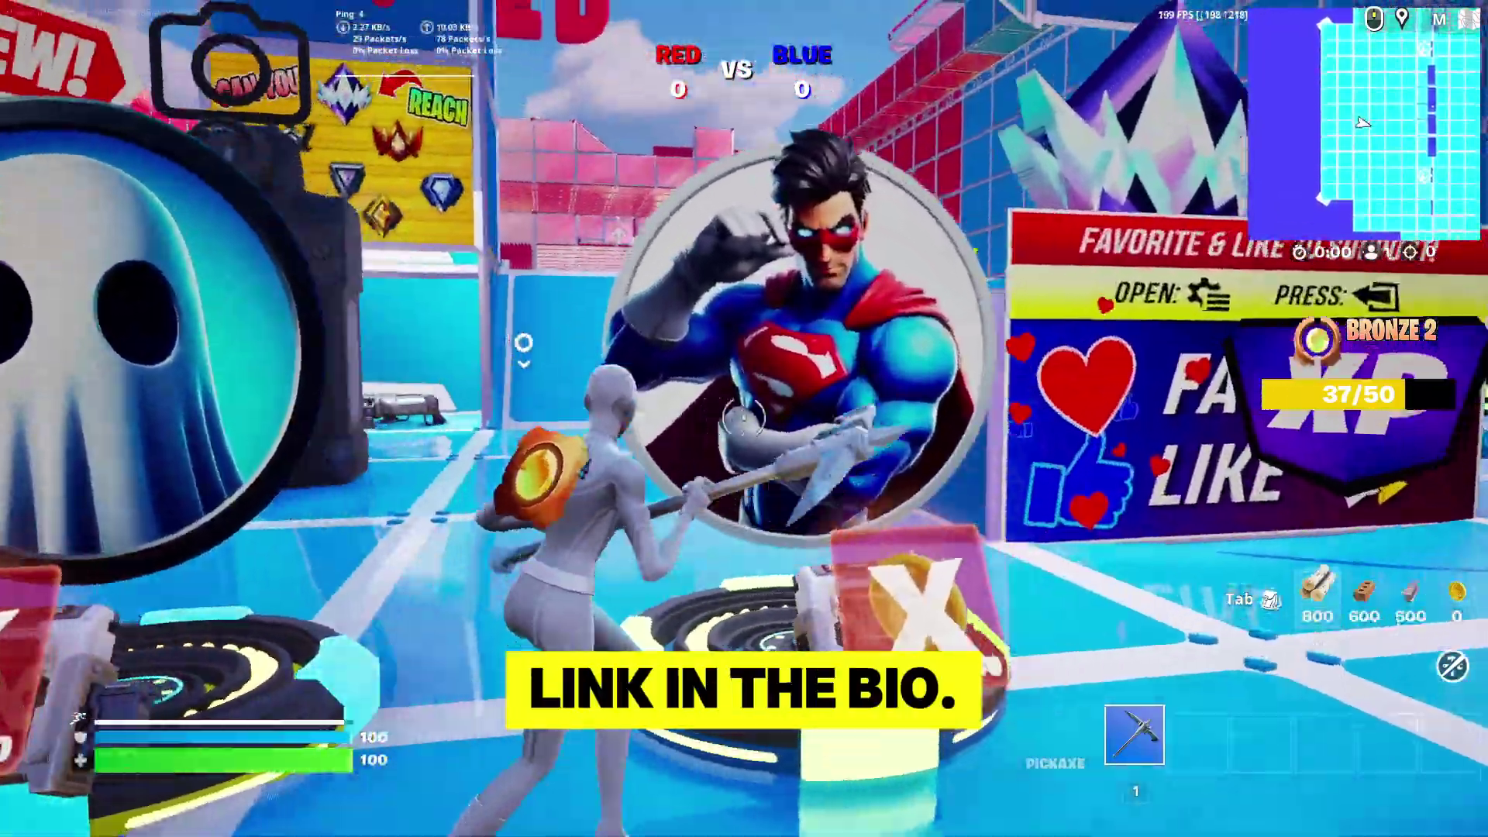
key("w")
key("d")
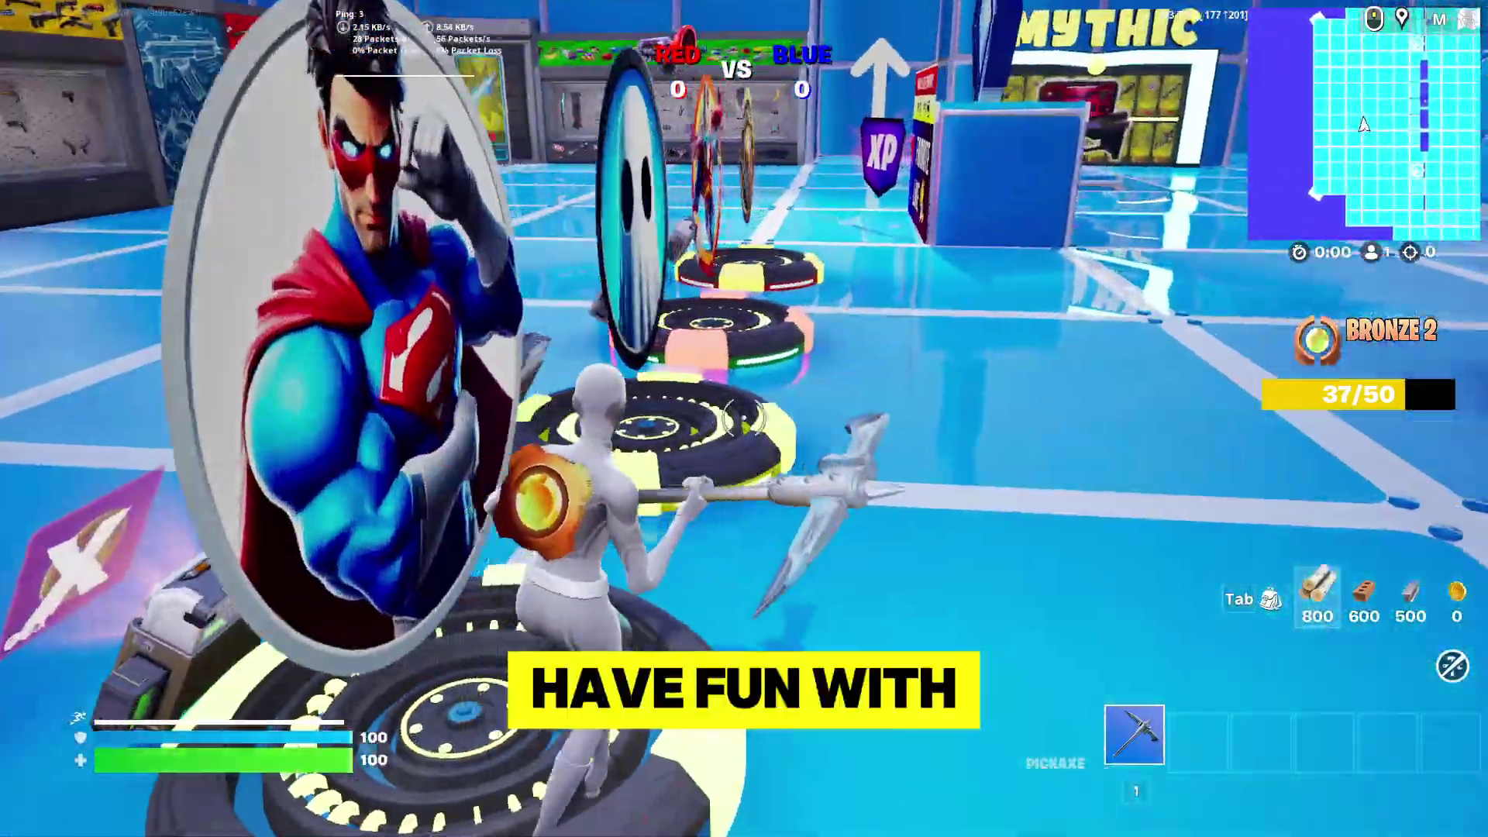
key("w")
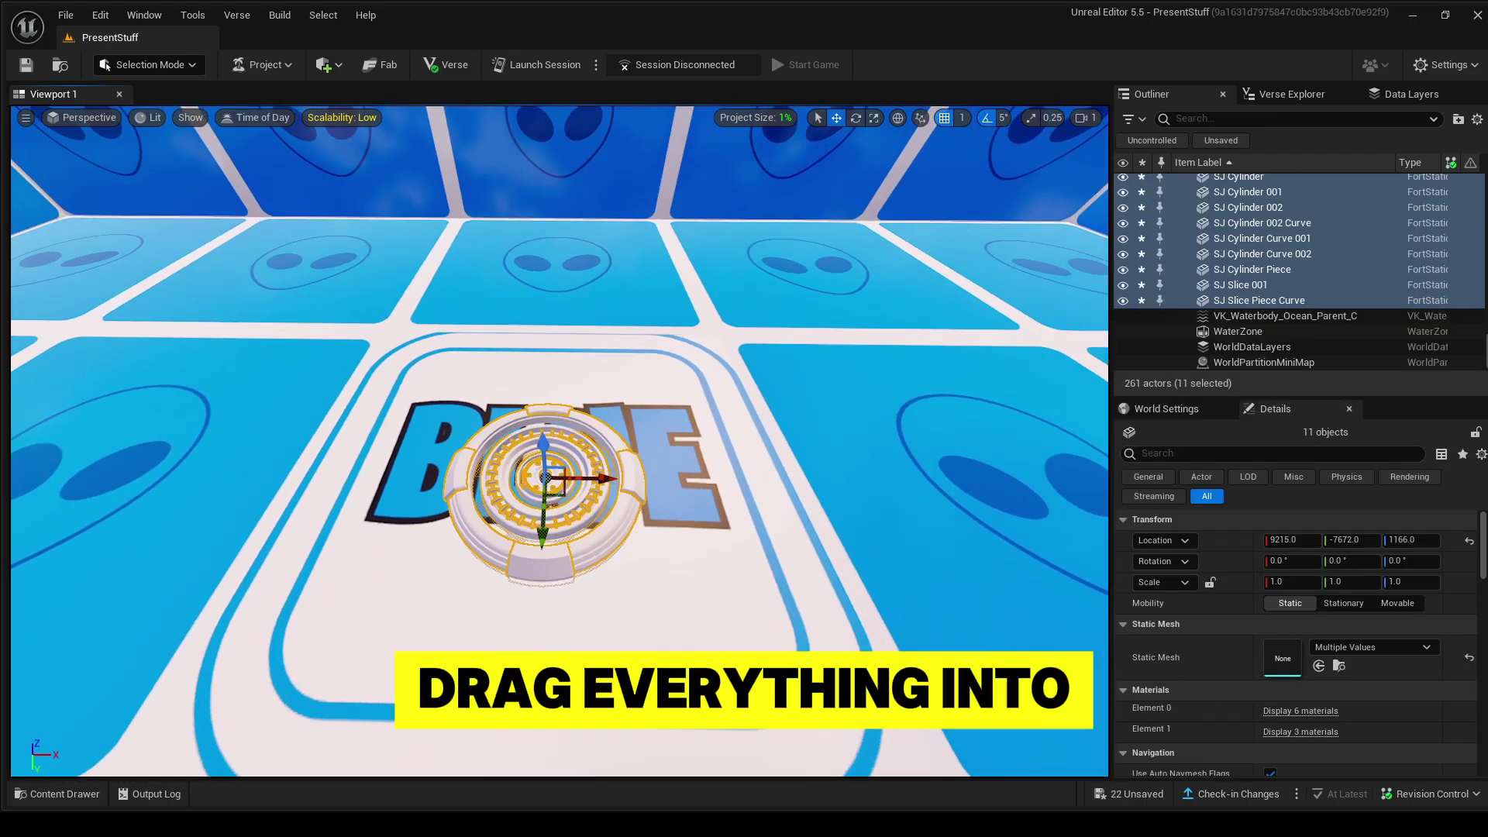
- File the selected SJ platform meshes in a First folder inside the Platform folder
key("f")
scroll(715, 288, "down", 1)
right_click_drag(714, 288, 1043, 425)
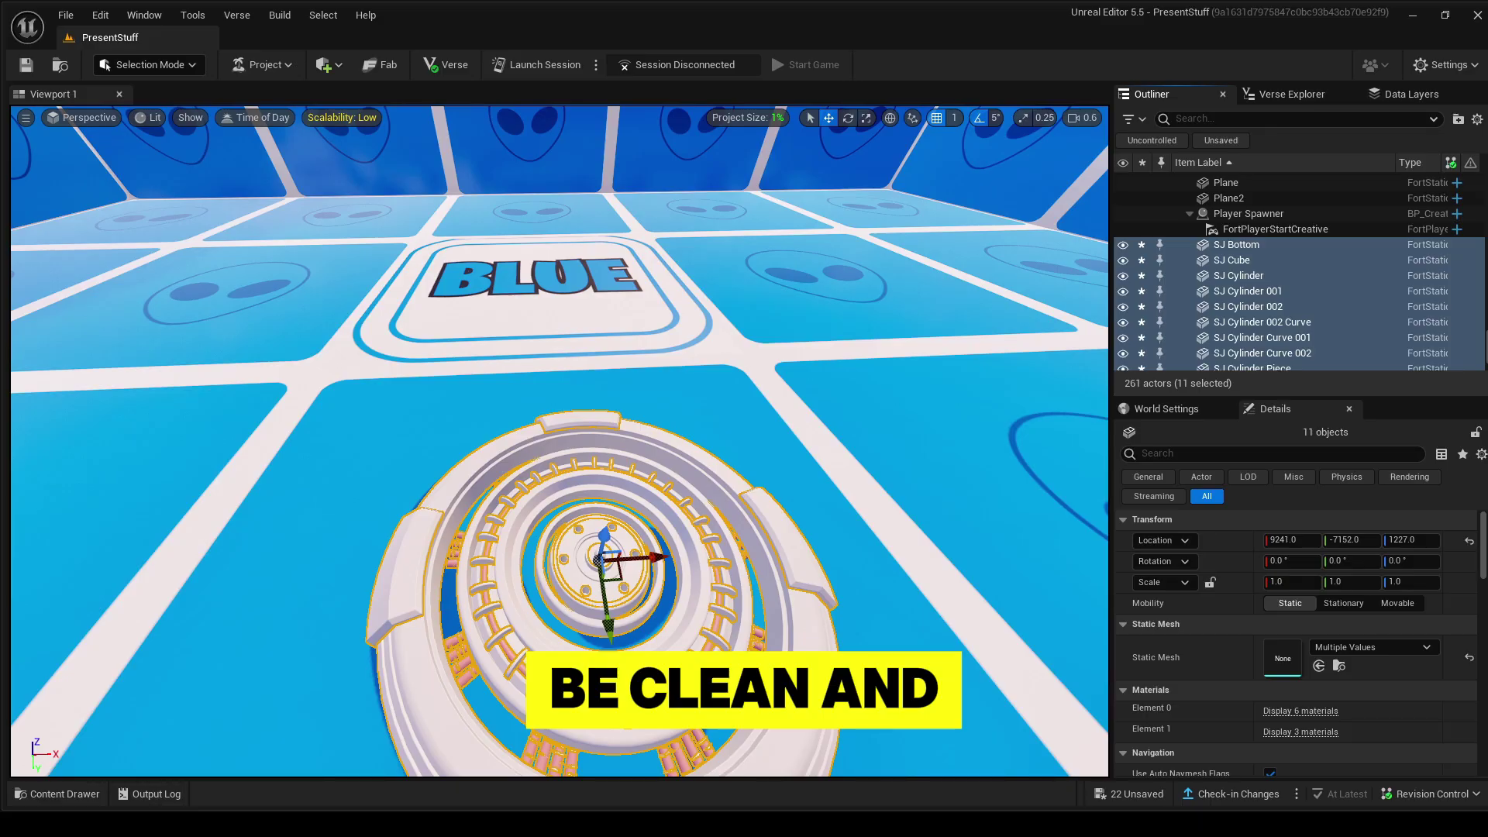
scroll(1300, 275, "up", 5)
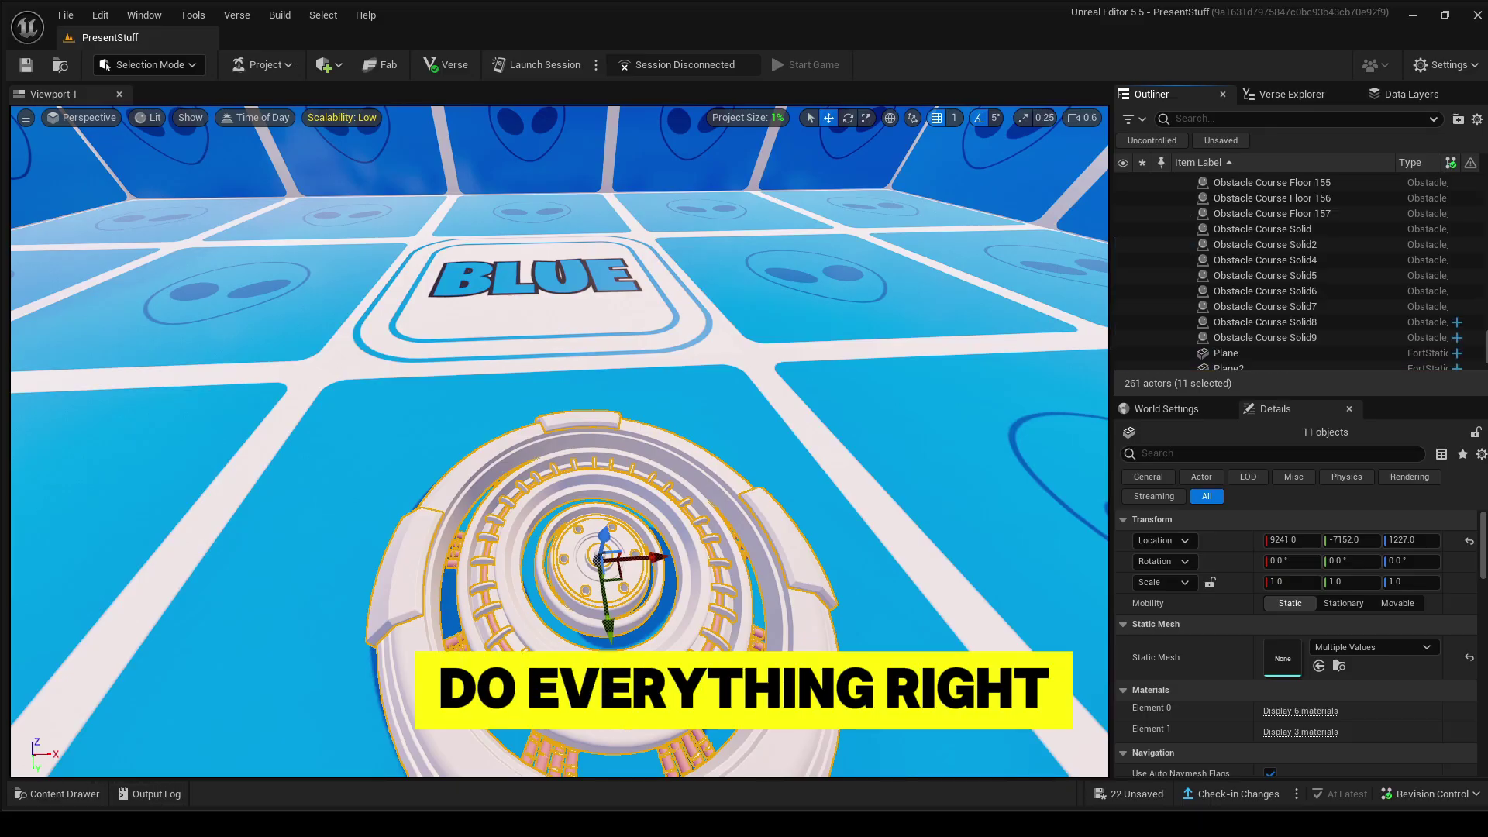
scroll(1299, 341, "up", 6)
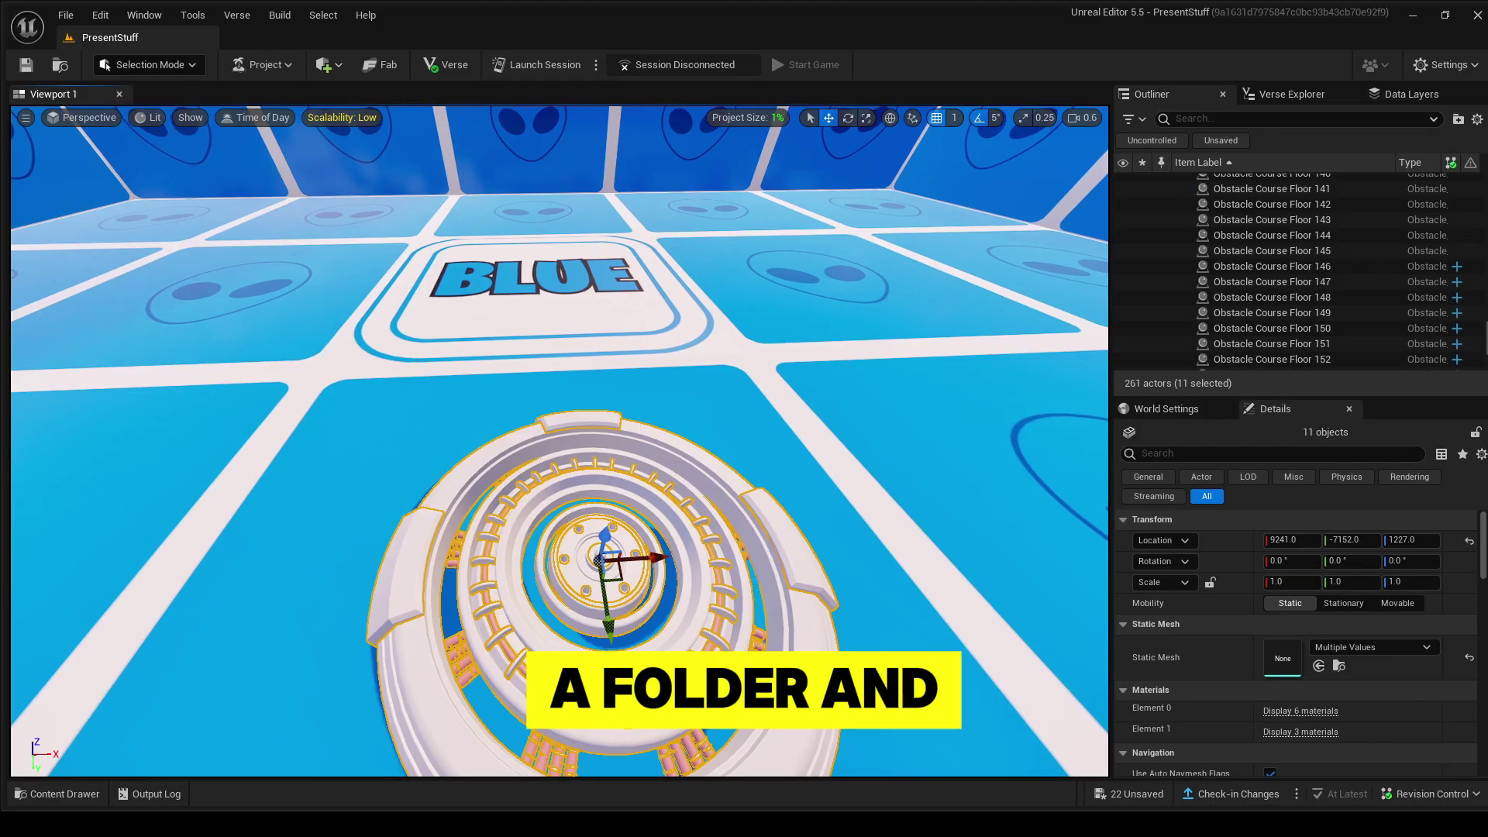
- Expand the First folder and select all platform pieces from SJ Bottom to SJ Slice Piece Curve
left_click(792, 542)
scroll(1278, 307, "up", 3)
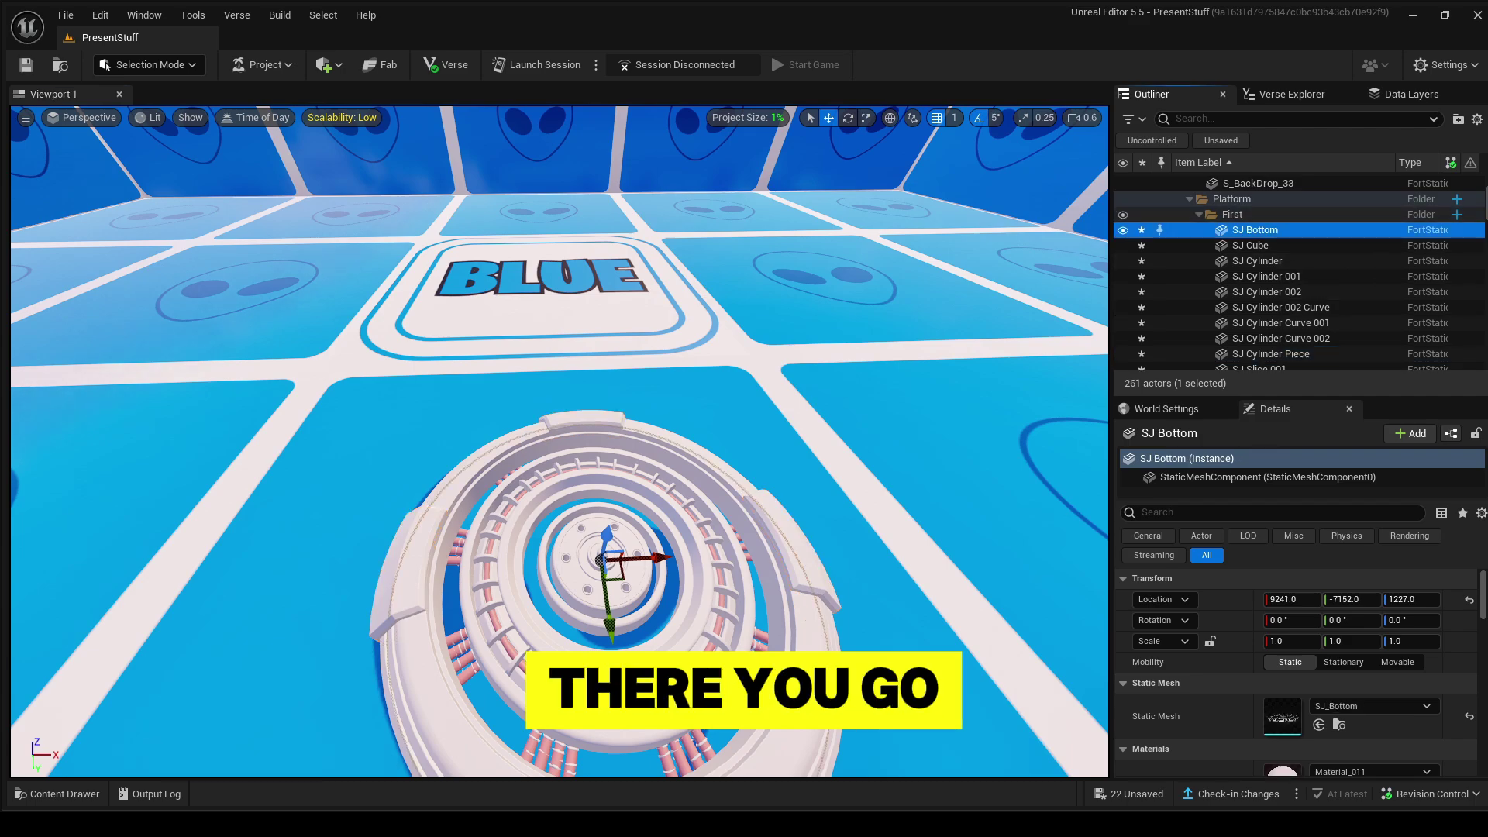
scroll(1279, 225, "down", 1)
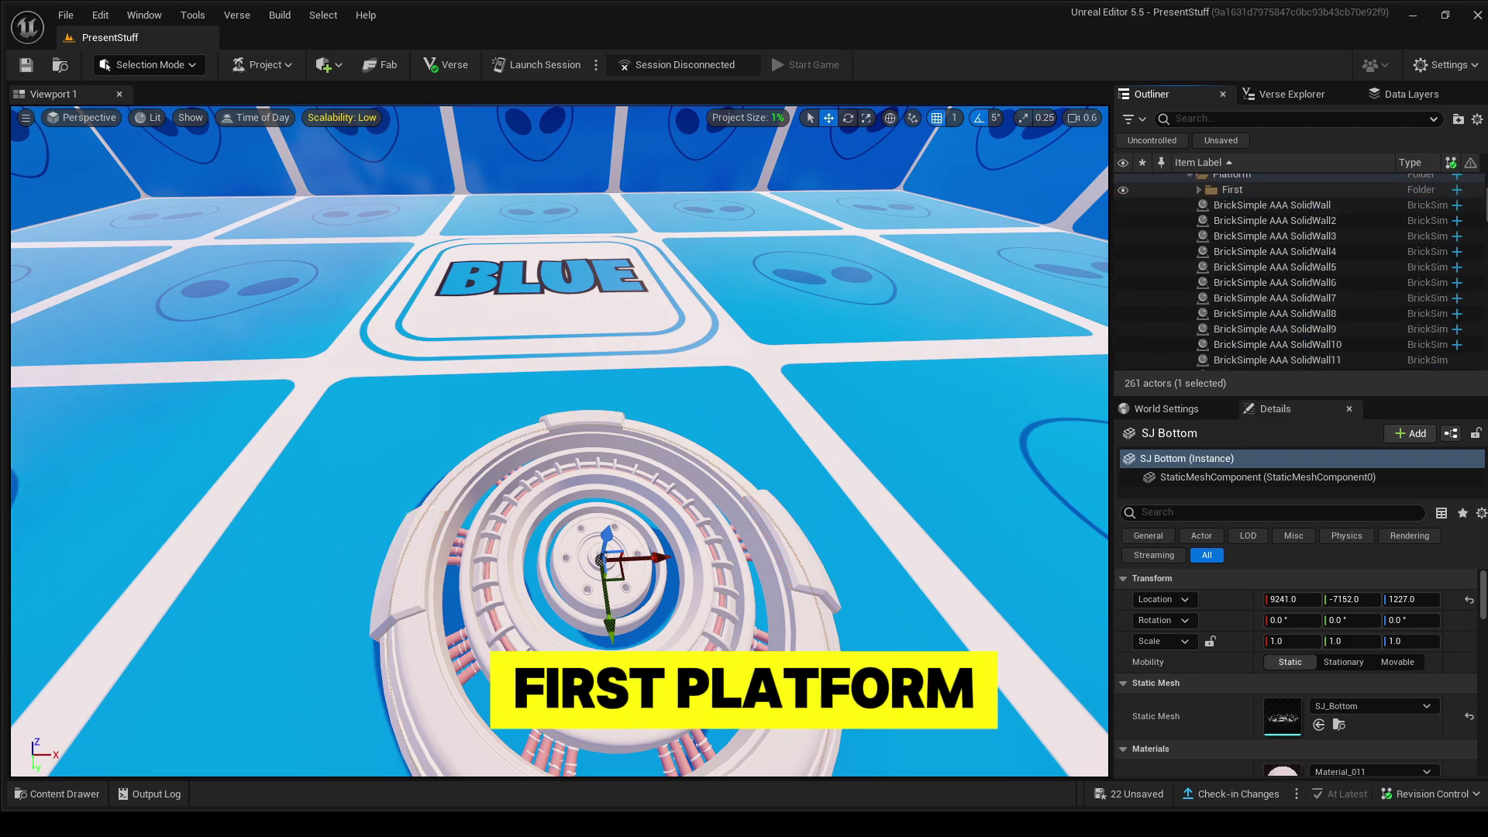
left_click(1199, 190)
scroll(1240, 273, "down", 1)
left_click(1272, 336, "shift")
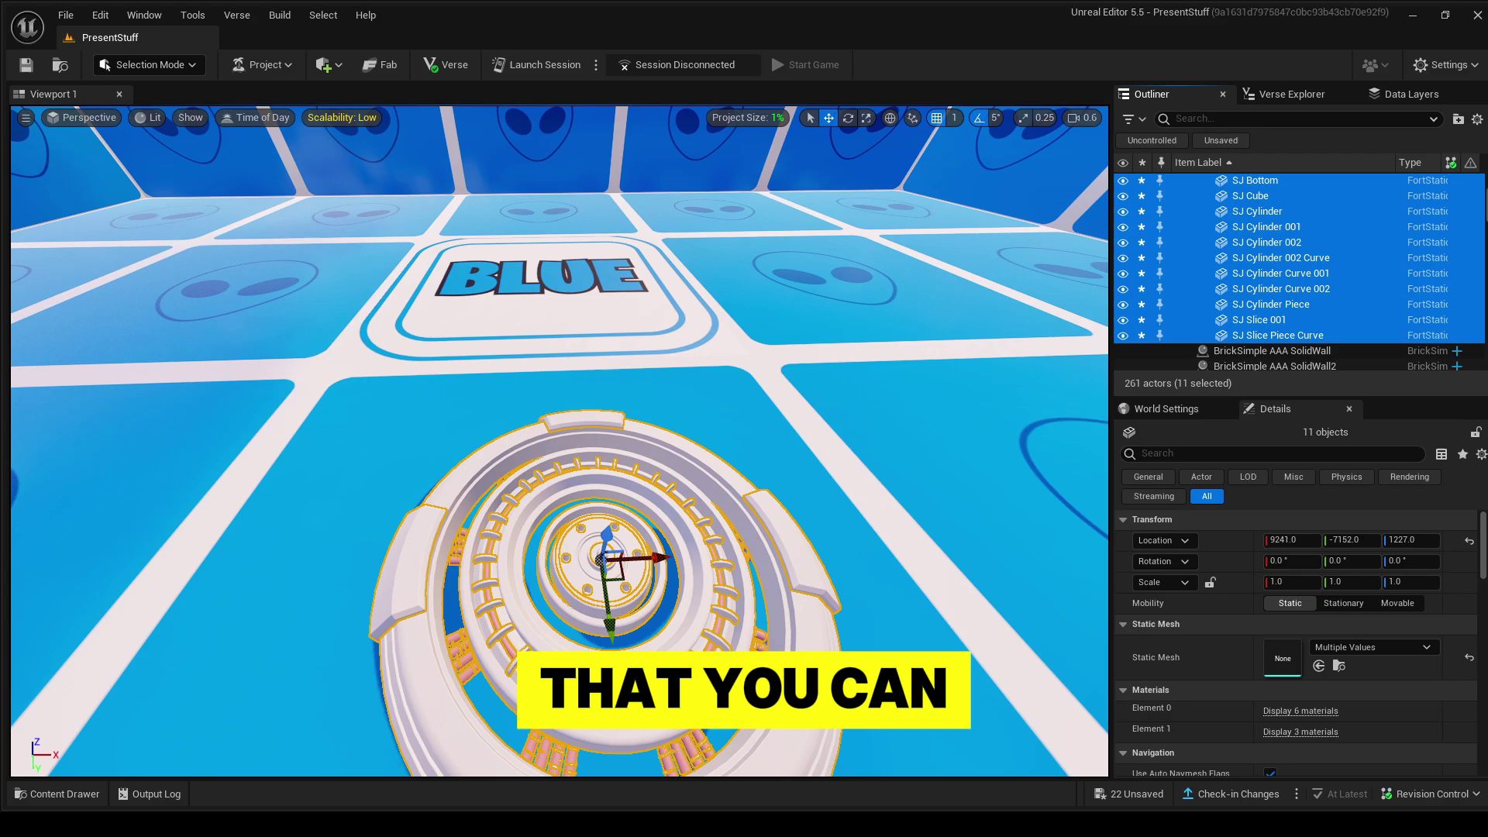
- Deselect the platform pieces and examine the inner tubes and the underside of the platform
right_click_drag(698, 465, 727, 503)
key("Escape")
scroll(721, 473, "down", 1)
right_click_drag(648, 427, 655, 469)
left_click_drag(713, 411, 725, 408, "alt")
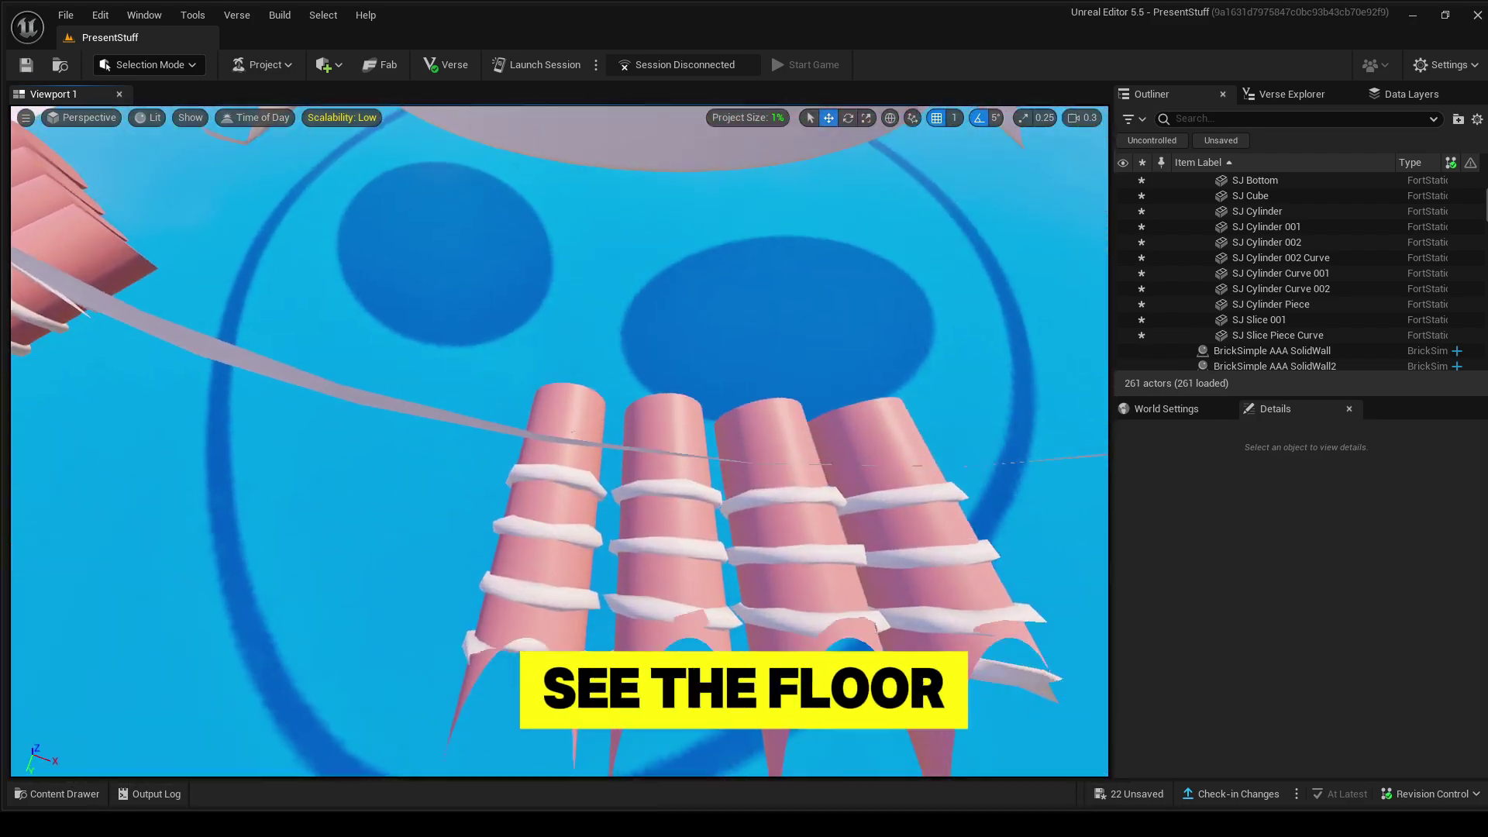
left_click_drag(697, 472, 720, 465, "alt")
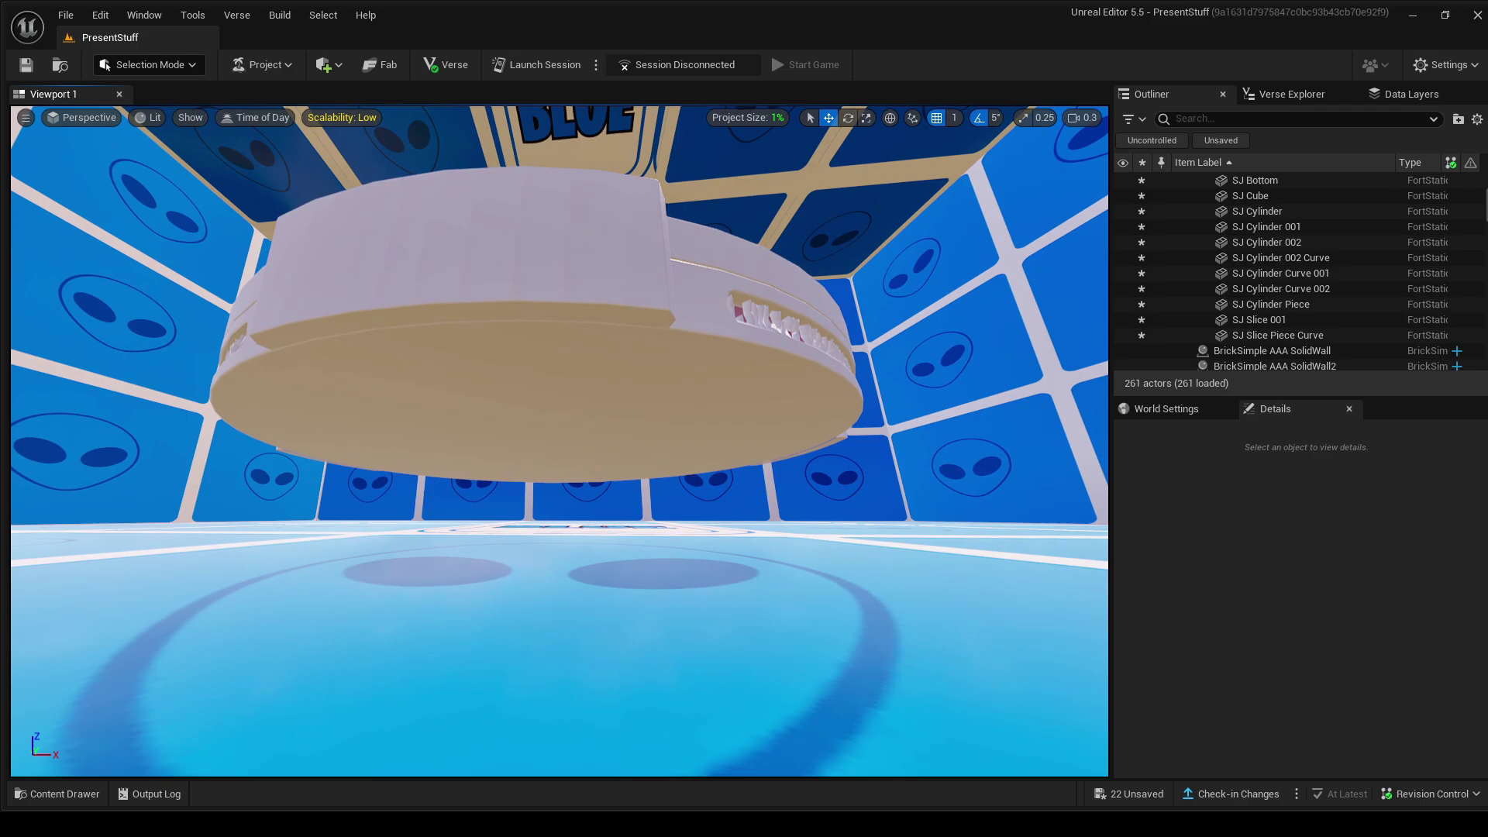
- Open the 0B_Steel_Rough_mqm material used by the SJ Bottom mesh and enable Two Sided
left_click(496, 372)
left_click_drag(530, 372, 562, 570, "alt")
scroll(1271, 666, "down", 2)
scroll(1271, 666, "down", 1)
left_click_drag(697, 465, 643, 467, "alt")
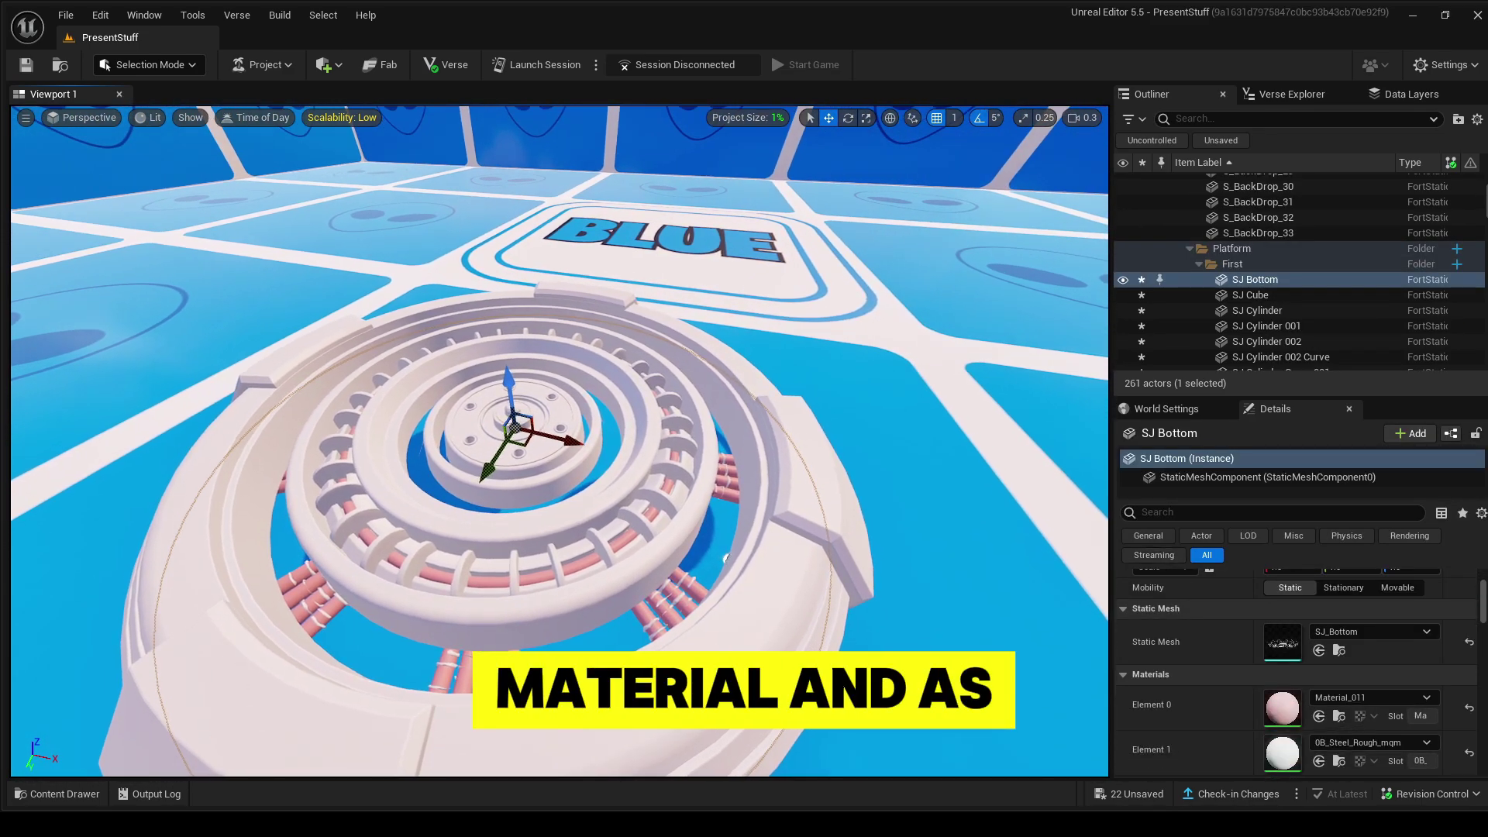
scroll(1296, 673, "down", 3)
right_click_drag(726, 558, 723, 426)
scroll(721, 465, "up", 2)
double_click(1283, 679)
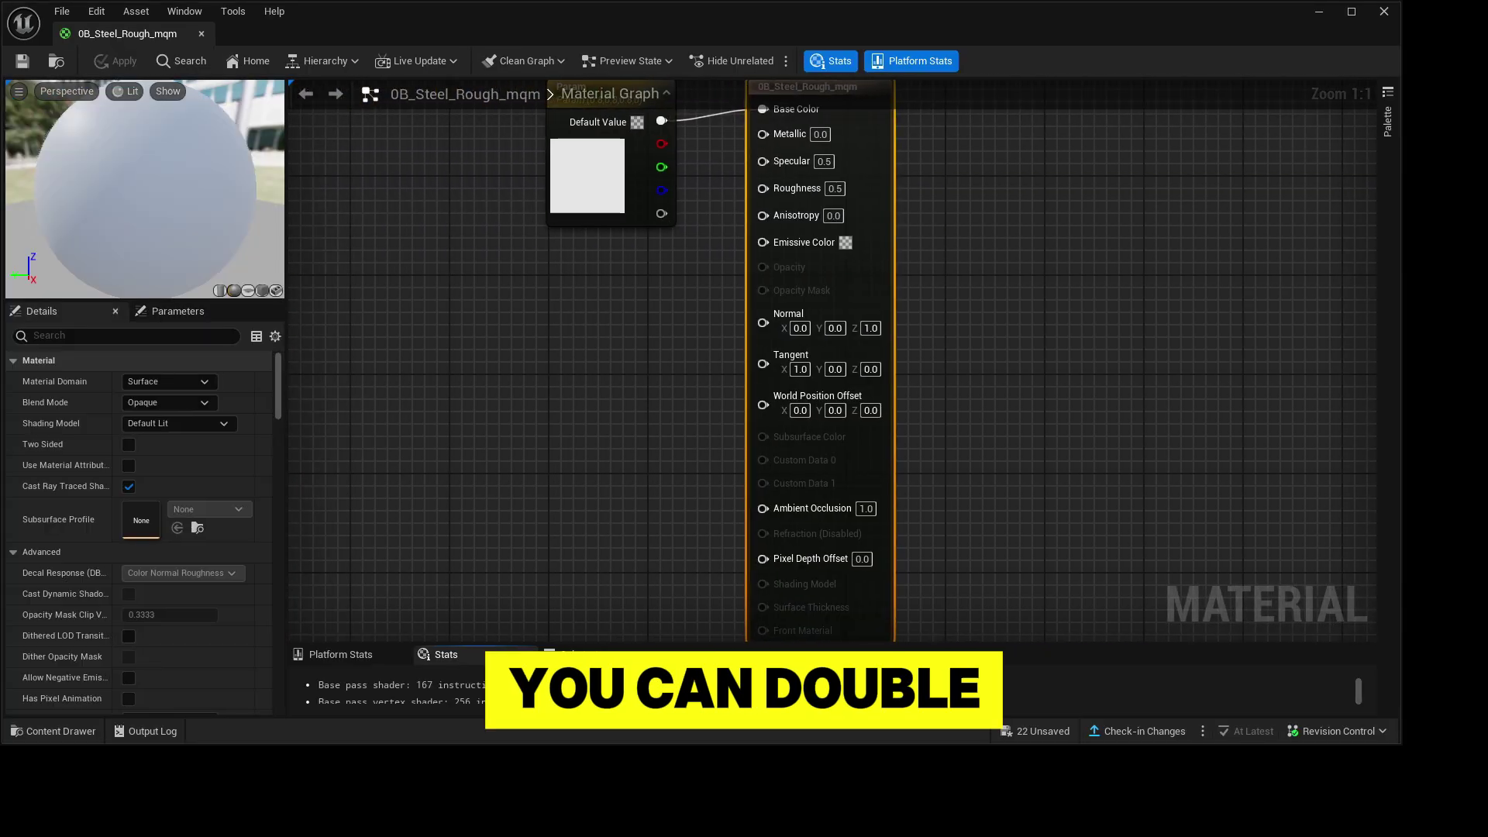
left_click(129, 445)
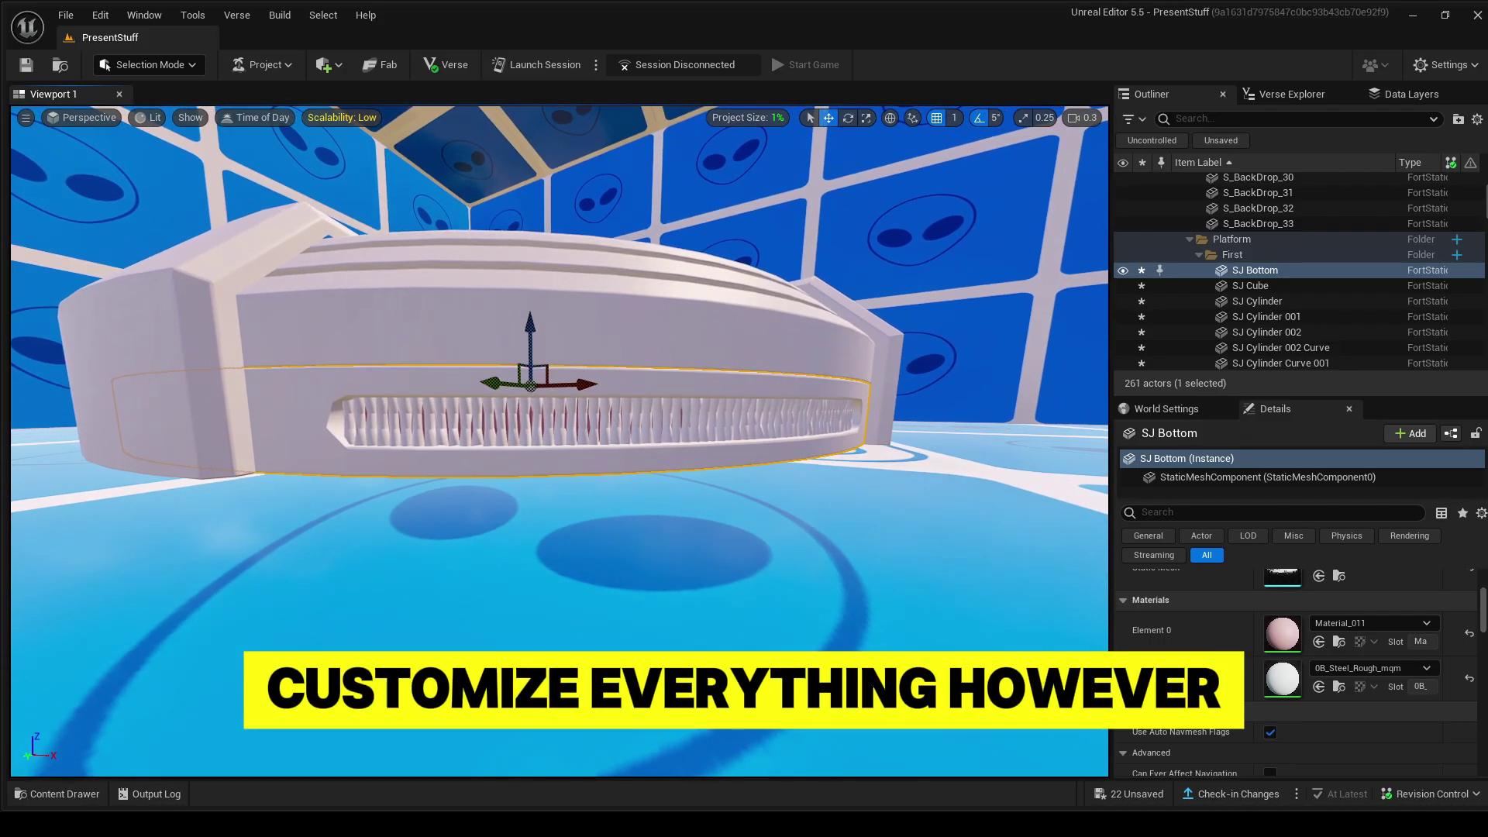
- Check the materials of the ribbed SJ Slice Piece Curve and the SJ Cylinder, and clear the selection
left_click(535, 424)
key("w")
scroll(535, 423, "down", 1)
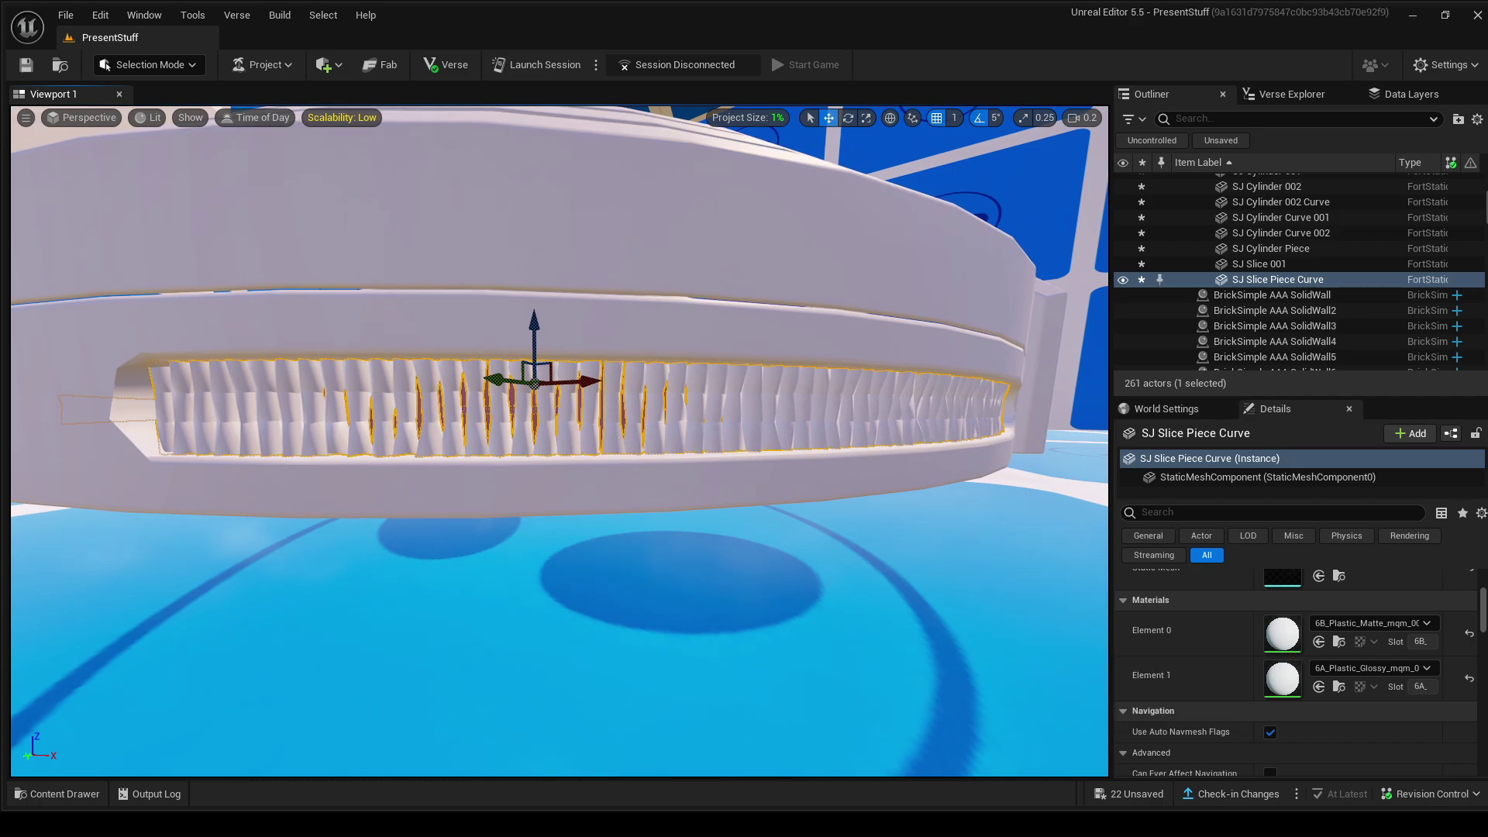
left_click(535, 415)
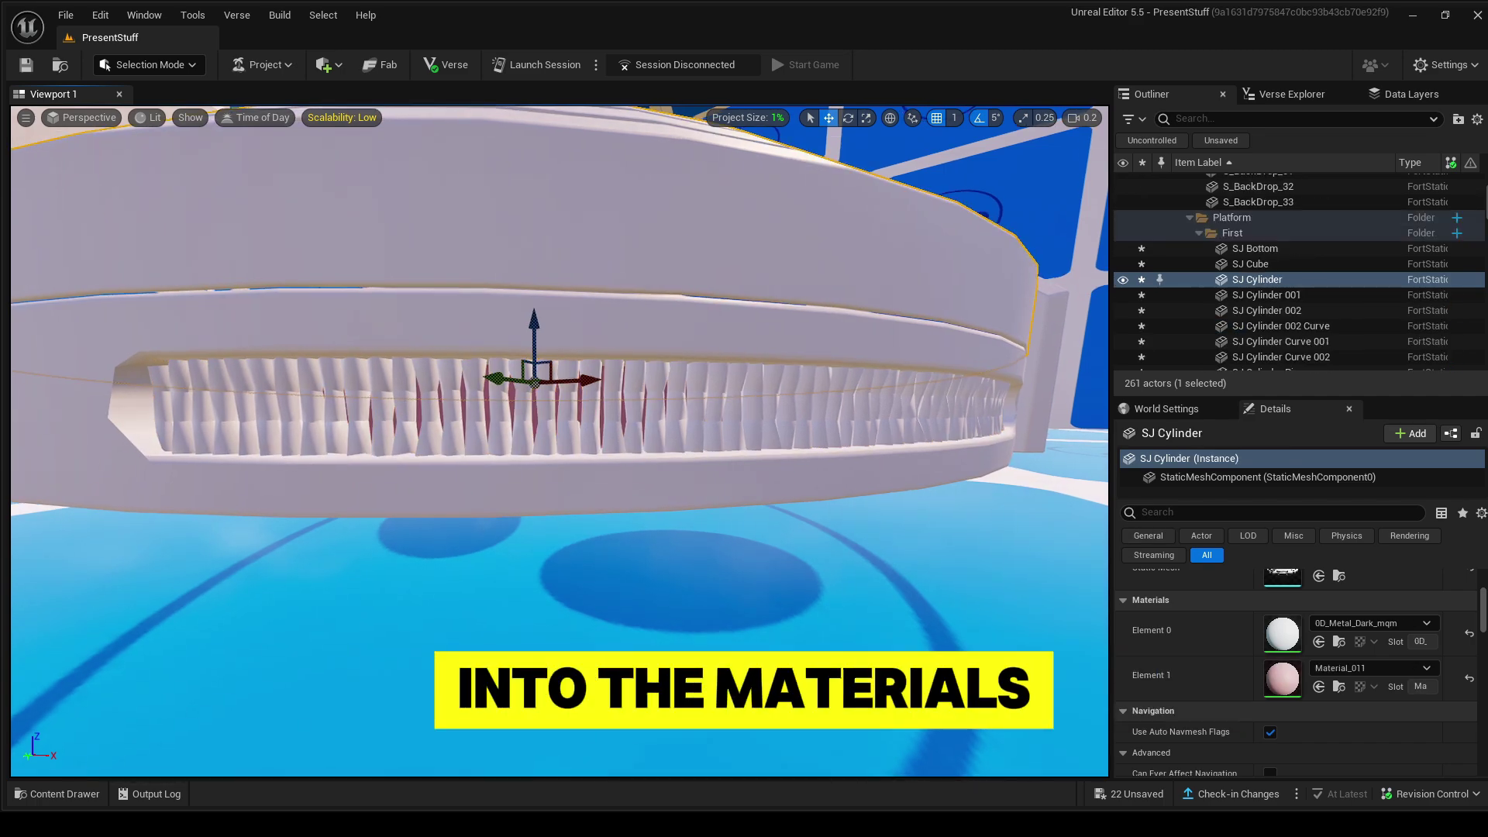
key("s")
right_click_drag(534, 415, 504, 419)
left_click(426, 418)
left_click(535, 481)
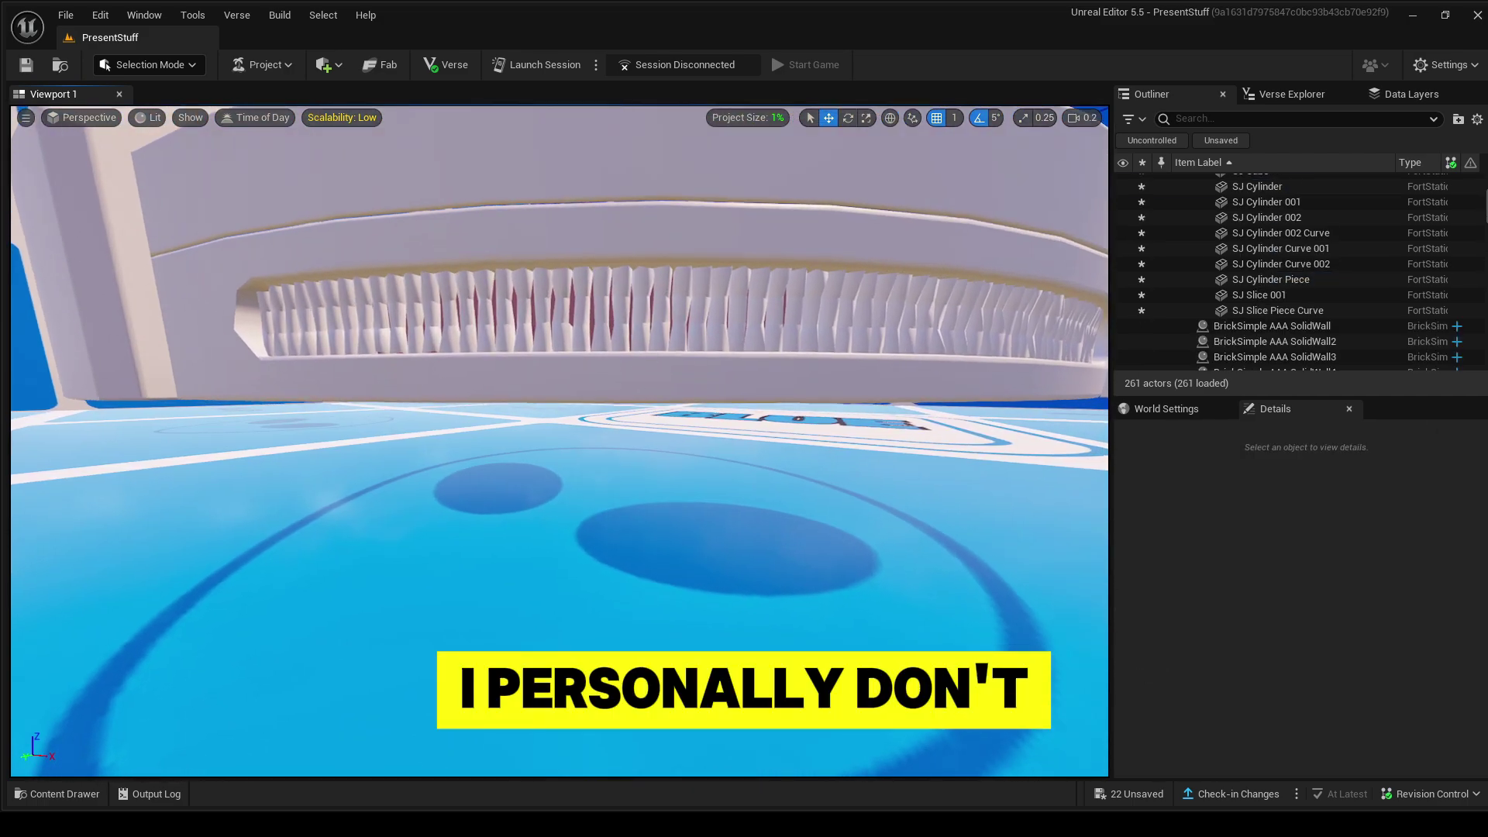
- Assign M_Glow_Blue to Element 0 and M_Glow_Yellow to Element 1 of the SJ Slice Piece Curve mesh
key("e")
left_click(535, 388)
scroll(1271, 674, "down", 3)
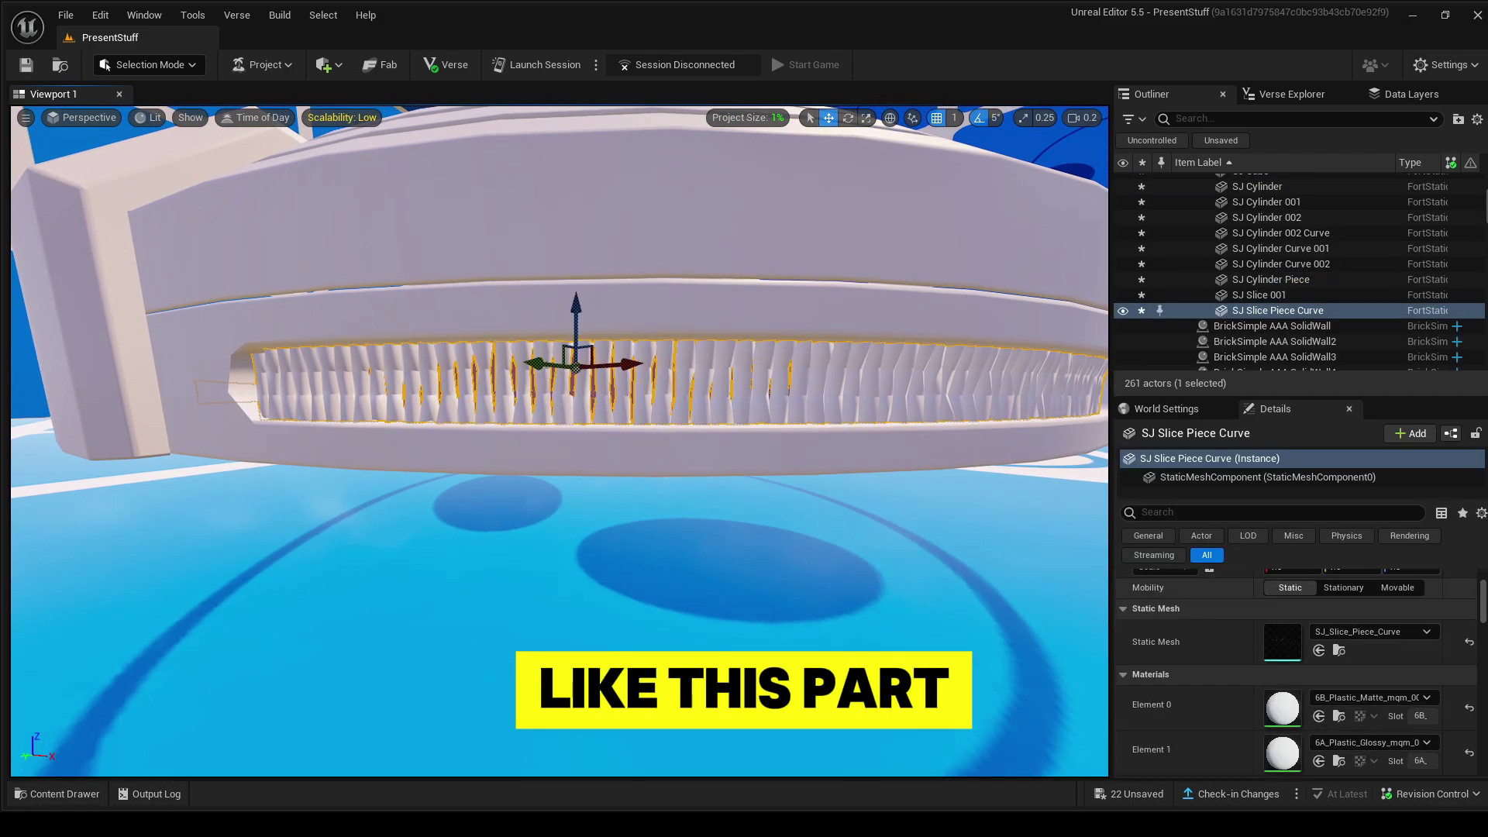
scroll(1209, 604, "down", 1)
key("s")
right_click_drag(930, 527, 957, 515)
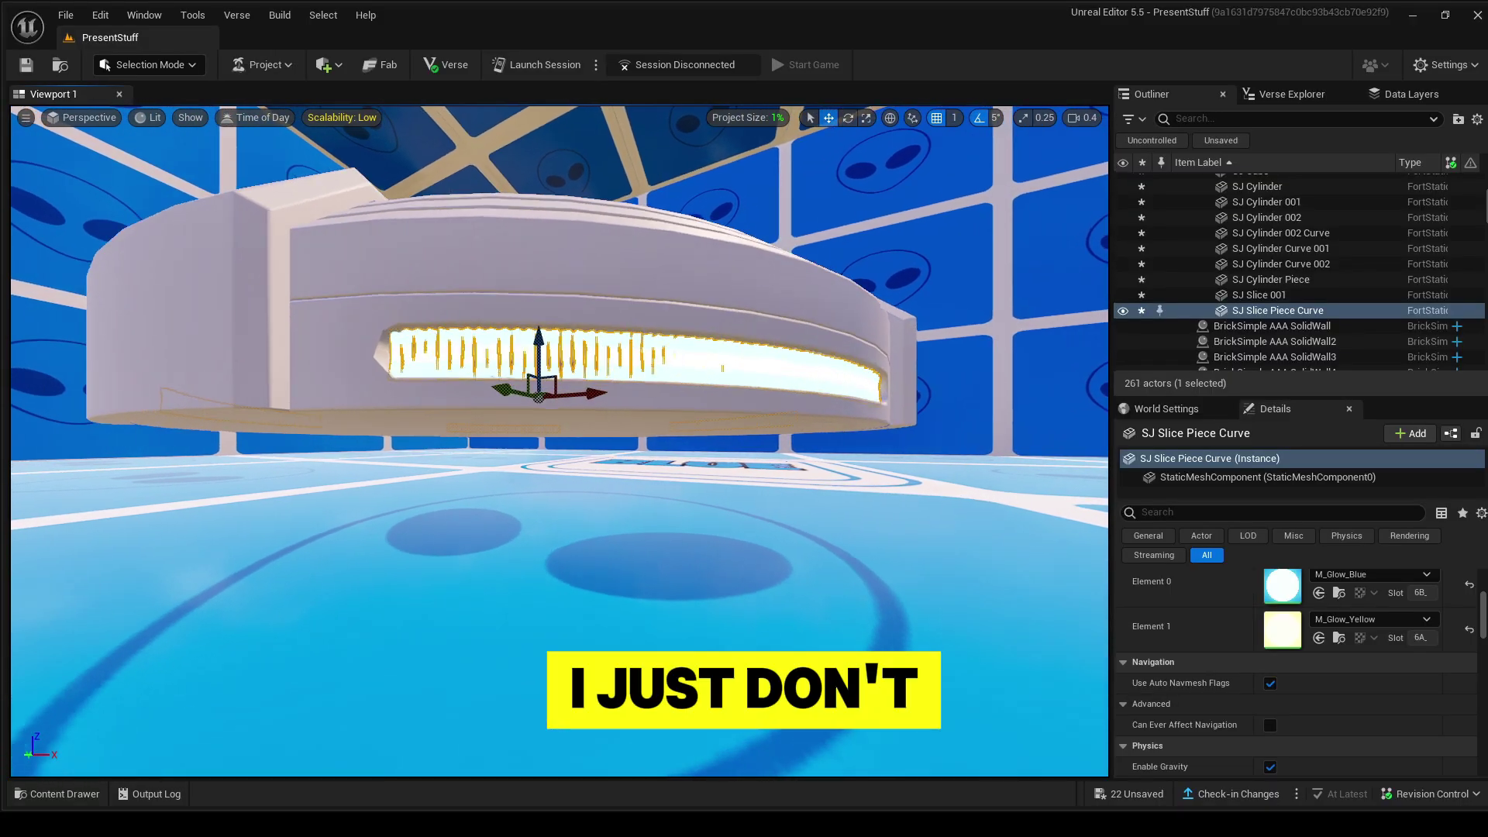
- Delete the SJ Slice Piece Curve mesh from the platform's side opening and select SJ Bottom
key("s")
key("w")
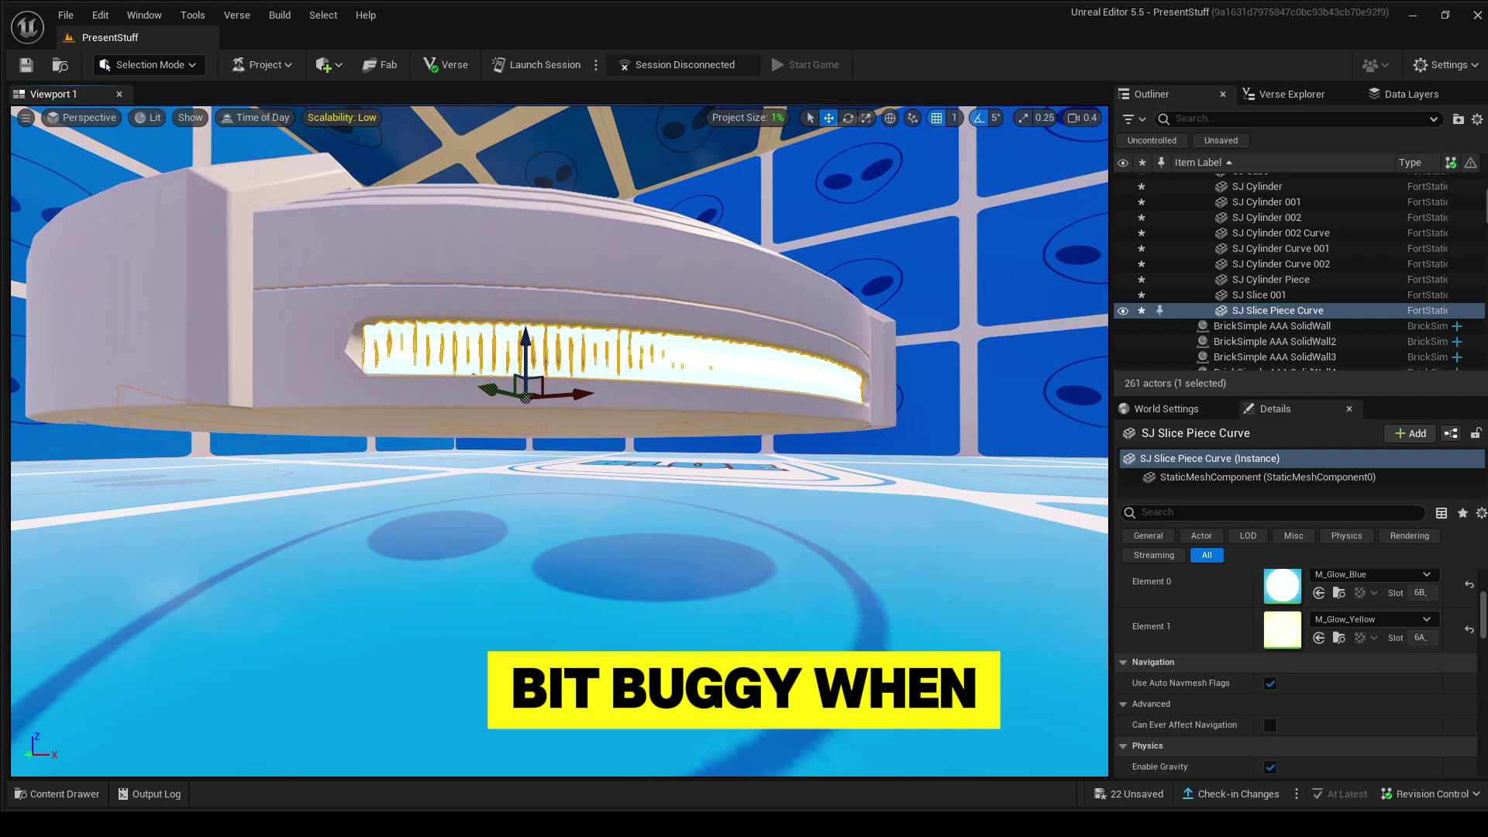
scroll(558, 442, "down", 3)
key("w")
key("s")
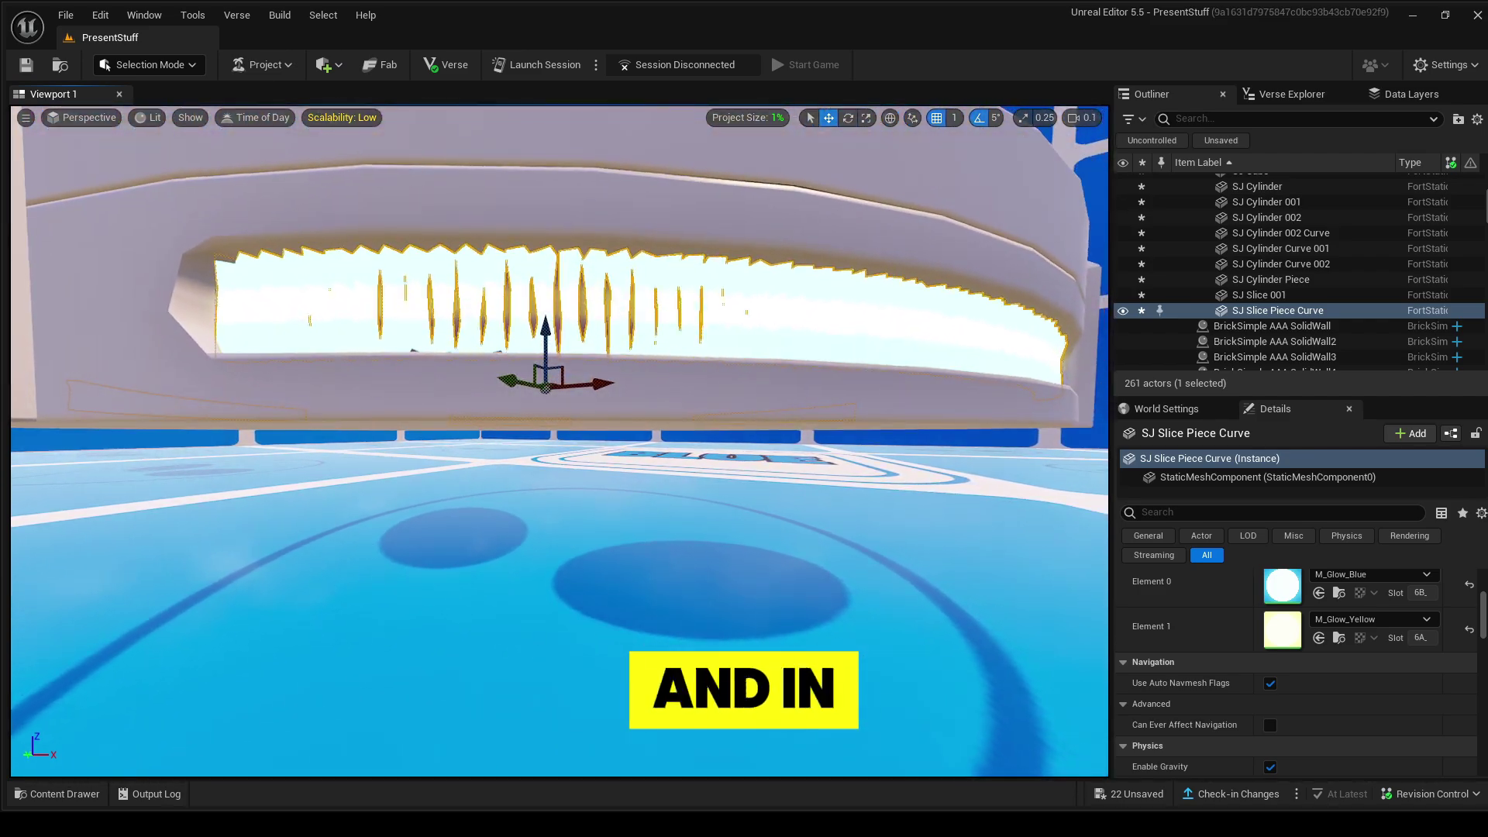
key("Delete")
left_click(552, 387)
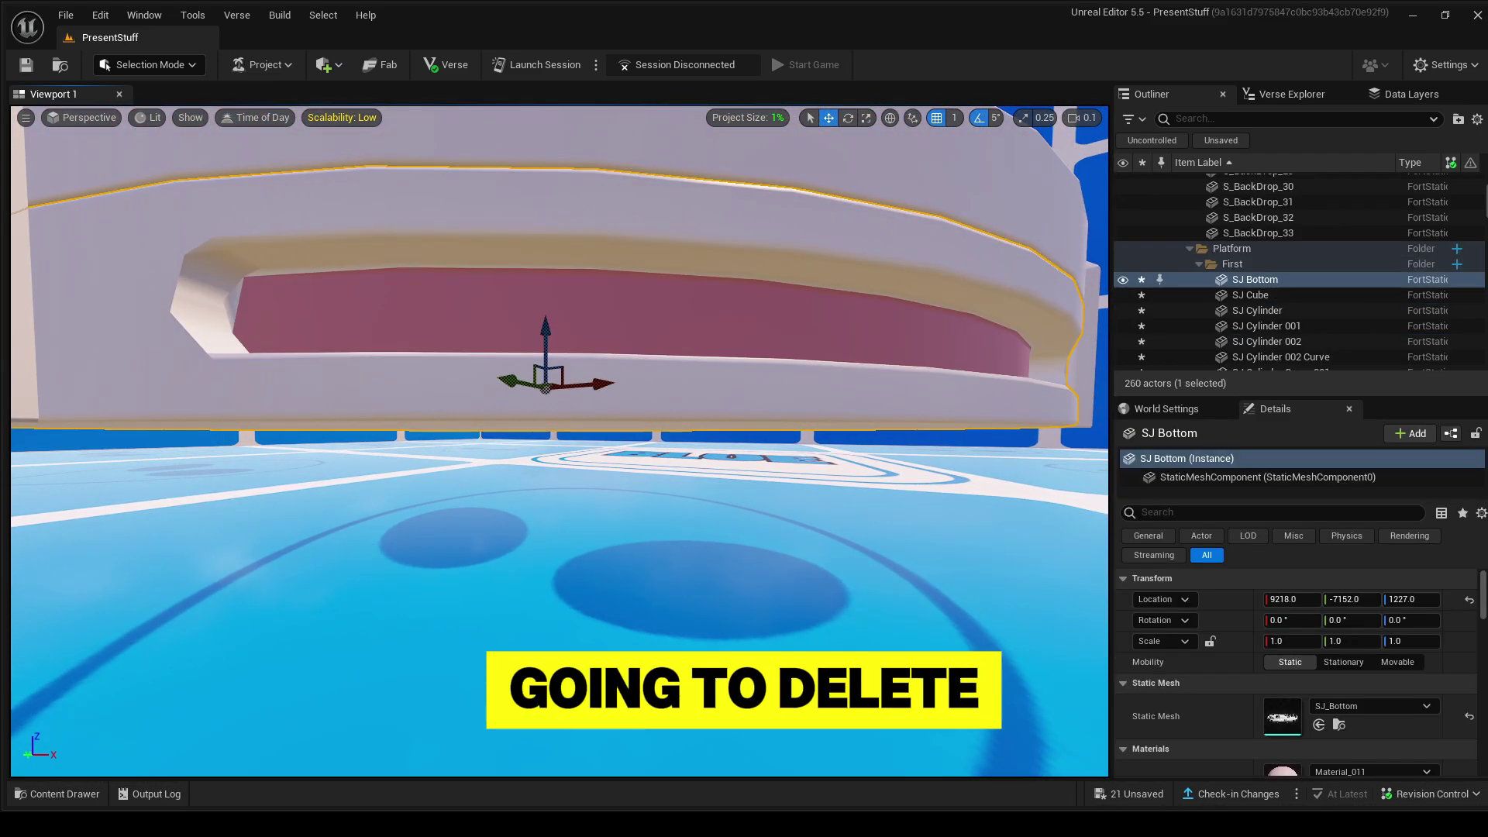
- Examine the platform without its ribbed side inserts from several angles and distances
key("s")
scroll(558, 442, "up", 2)
key("e")
mouse_move(558, 442)
right_mouse_down()
mouse_move(604, 558)
mouse_move(690, 573)
mouse_move(372, 535)
mouse_move(504, 527)
mouse_move(558, 496)
mouse_move(562, 446)
right_mouse_up()
scroll(558, 441, "up", 1)
key("a")
key("w")
key("d")
scroll(558, 442, "down", 2)
key("d")
key("a")
- Try raising the selected platform piece, and undo the move
left_click(535, 496)
key("s")
scroll(558, 442, "up", 1)
left_click_drag(594, 386, 586, 277)
key("w")
key("a")
right_click_drag(586, 277, 876, 279)
key("s")
key("ctrl+z")
- Clear the selection, reselect SJ Bottom and examine the whole platform from above
key("w")
key("w")
key("Escape")
key("a")
key("s")
left_click(543, 443)
key("e")
scroll(535, 465, "up", 1)
key("w")
mouse_move(543, 443)
right_mouse_down()
mouse_move(531, 473)
mouse_move(438, 418)
mouse_move(504, 465)
mouse_move(535, 457)
right_mouse_up()
key("d")
key("a")
key("s")
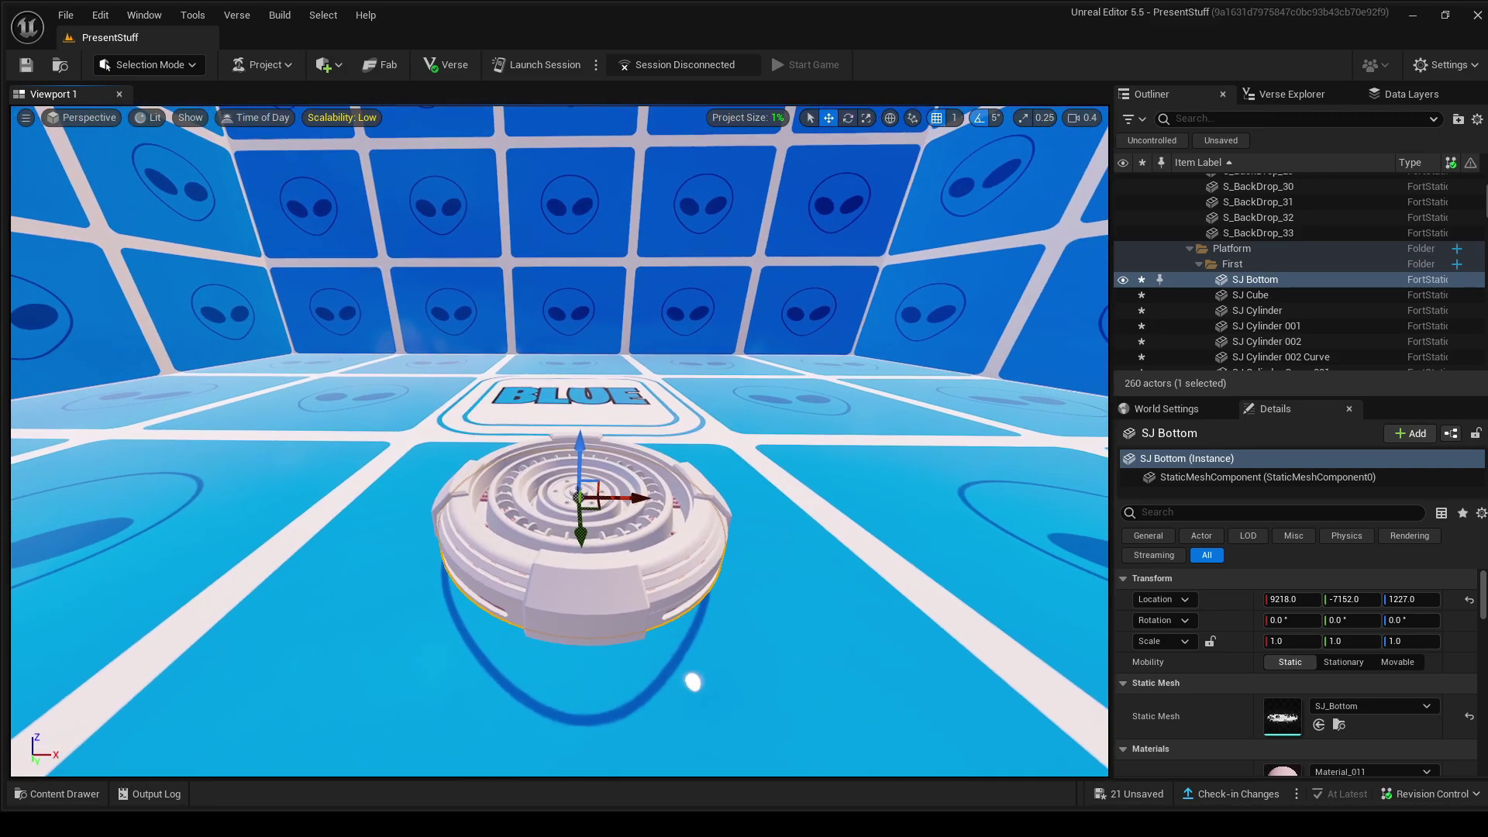
- Preview the platform at Cinematic viewport scalability, and return the scalability to Low
left_click(342, 117)
left_click(641, 241)
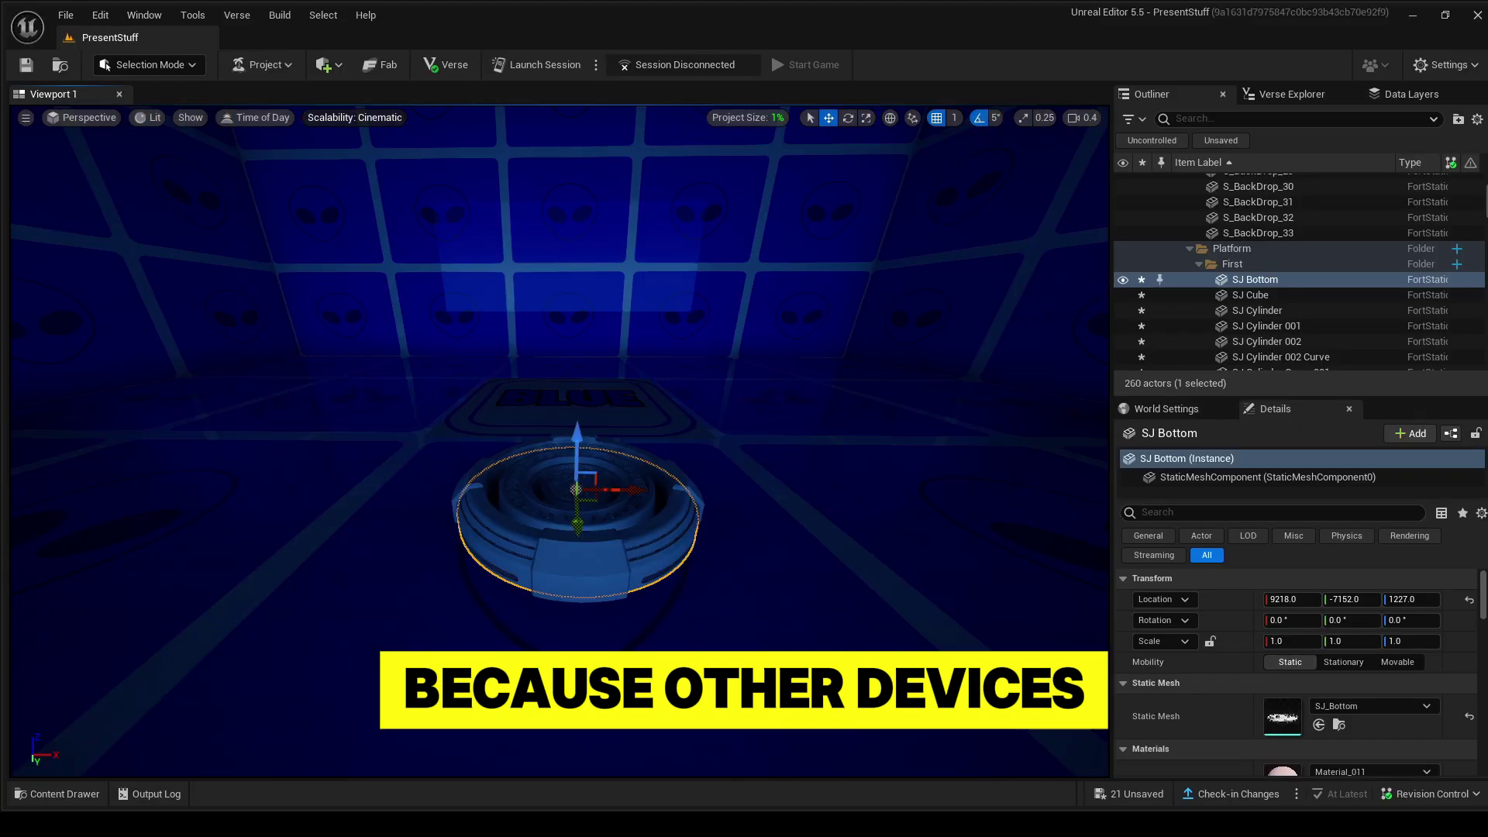
key("s")
right_click_drag(577, 387, 666, 358)
key("a")
key("w")
key("s")
key("w")
key("s")
key("w")
key("s")
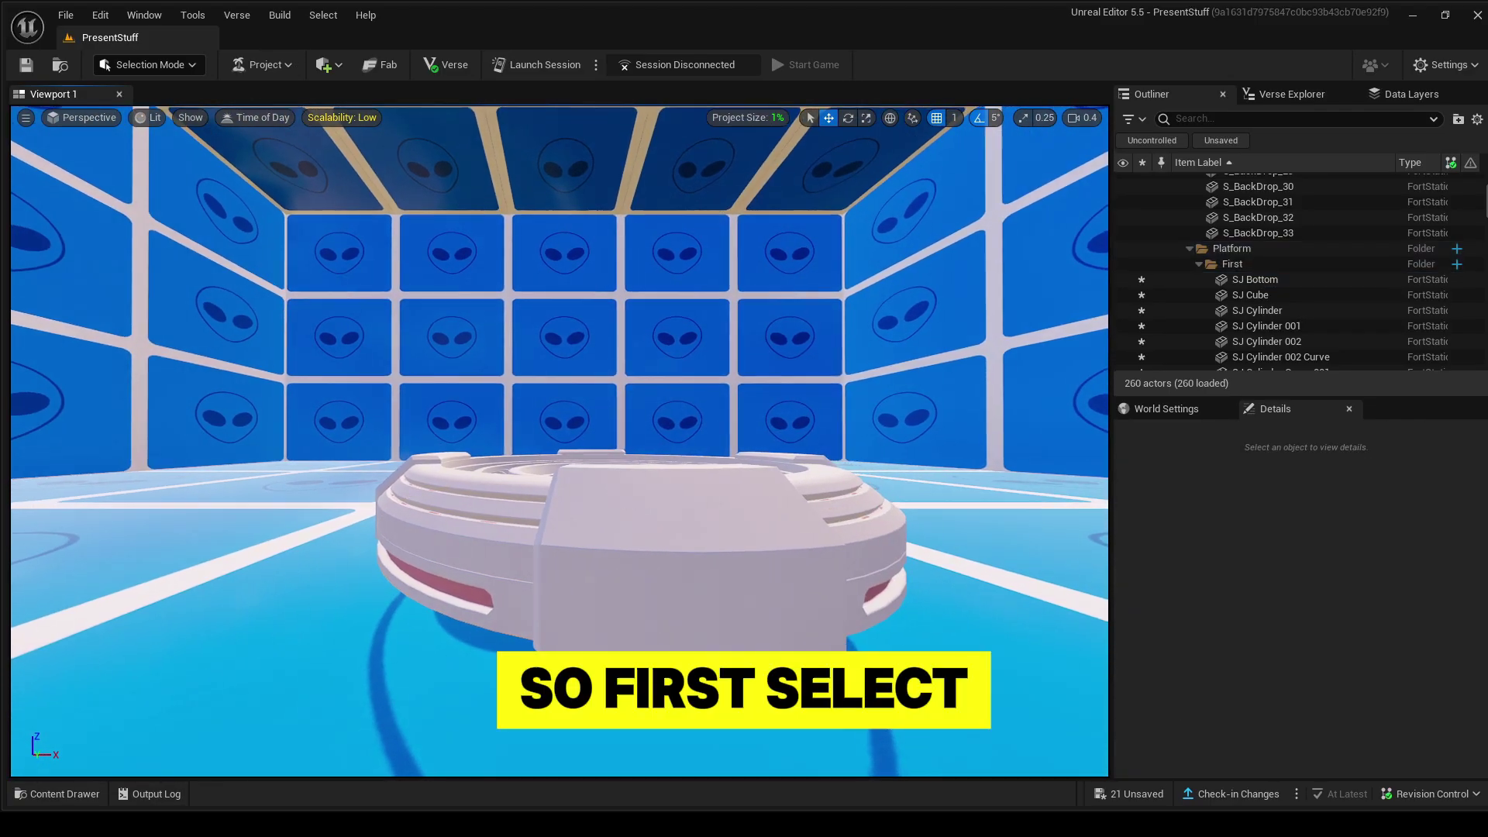
- Assign M_Glow_Yellow to Element 0 of the SJ Bottom mesh and a dark gold material to its outer body
right_click_drag(581, 481, 650, 478)
left_click(597, 484)
key("a")
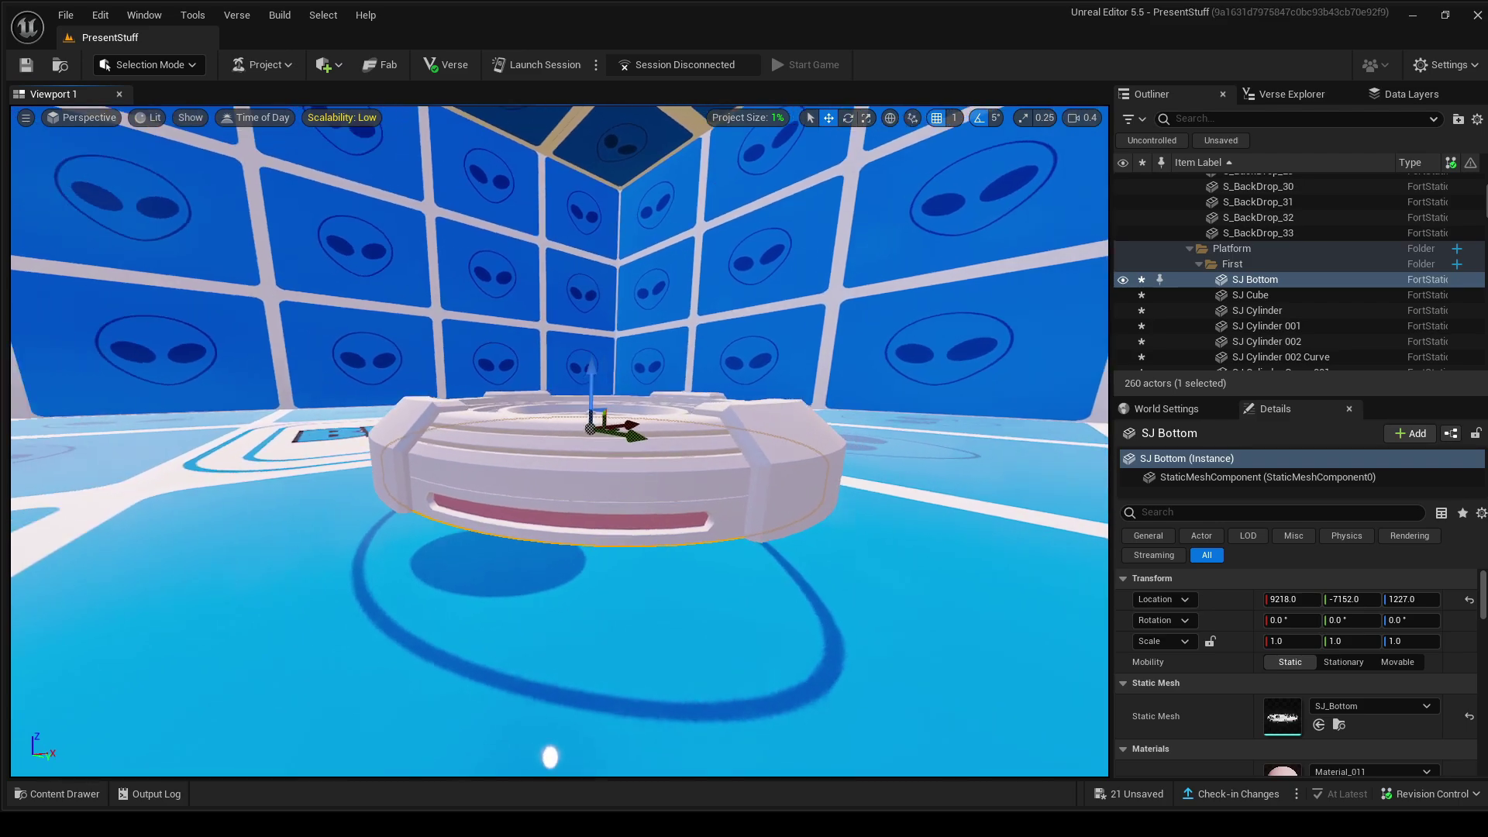
left_click_drag(549, 756, 765, 736, "alt")
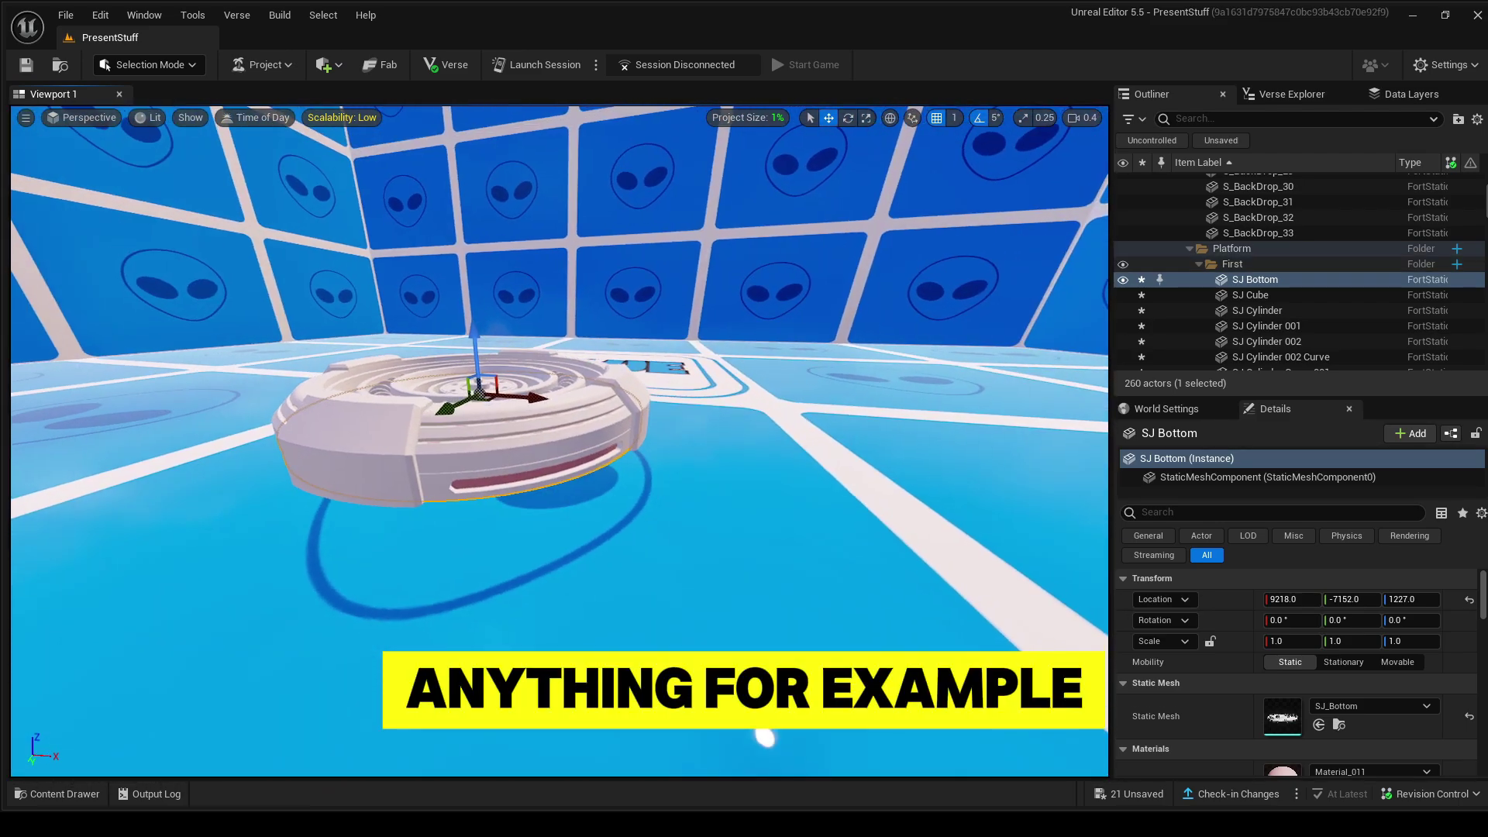
right_click_drag(589, 481, 566, 459)
scroll(1282, 659, "down", 5)
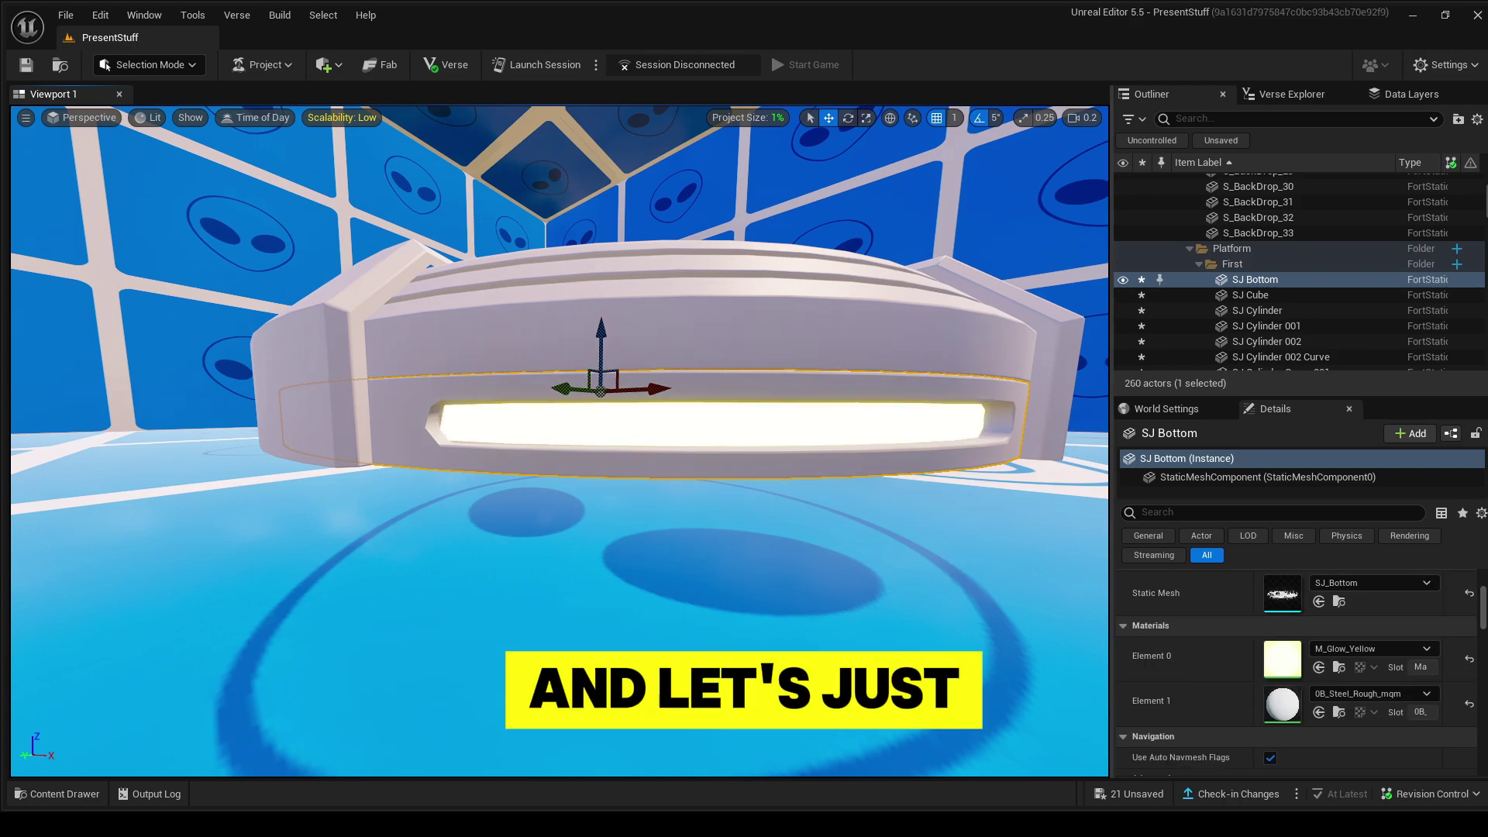
right_click_drag(559, 434, 651, 435)
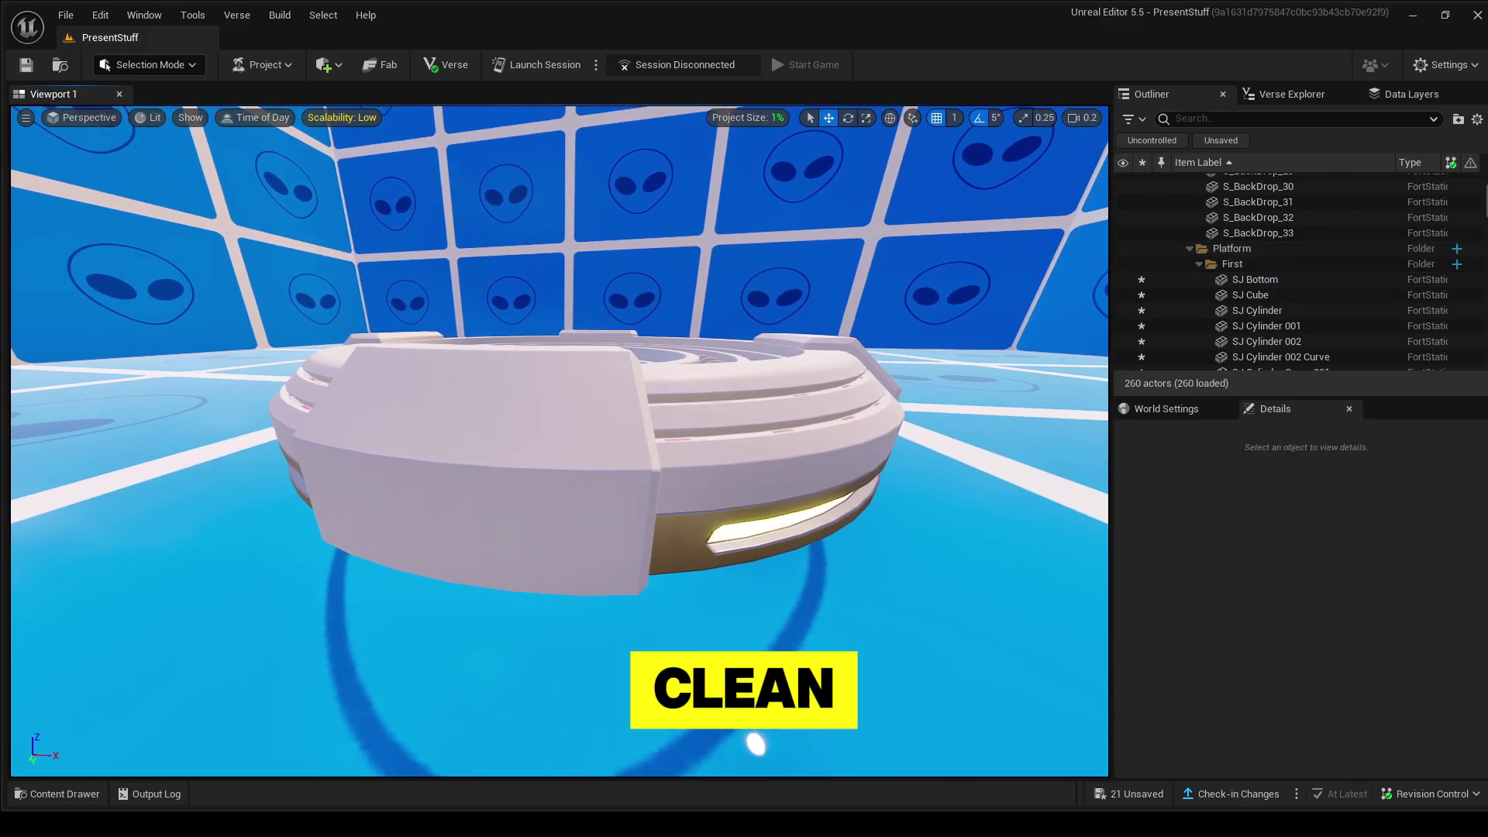
- Assign the black M_C_Cube_Black_R_Elimin material to Element 0 of the SJ Cylinder Piece mesh
left_click(496, 465)
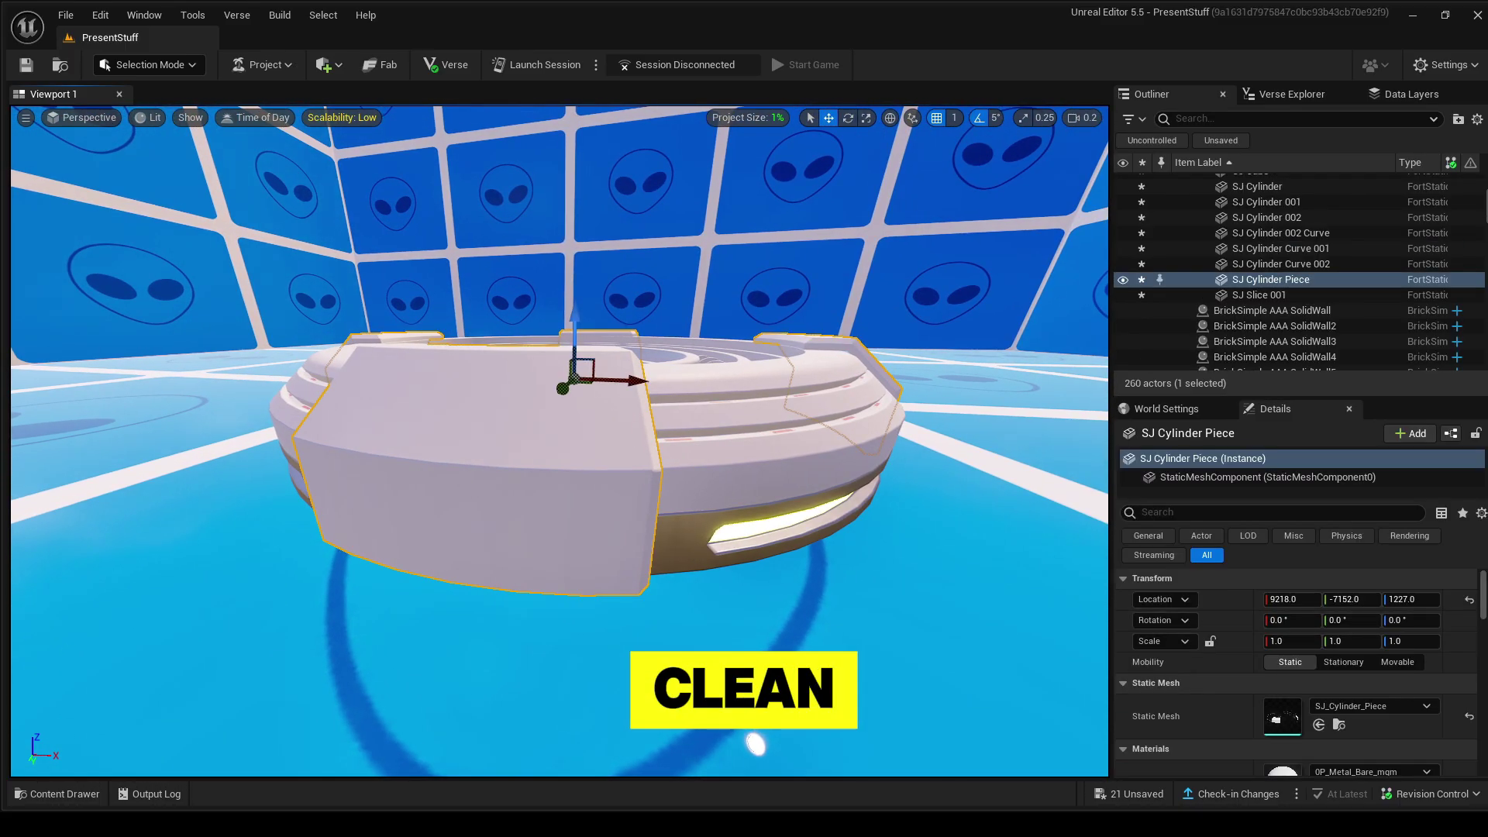
scroll(1294, 673, "down", 2)
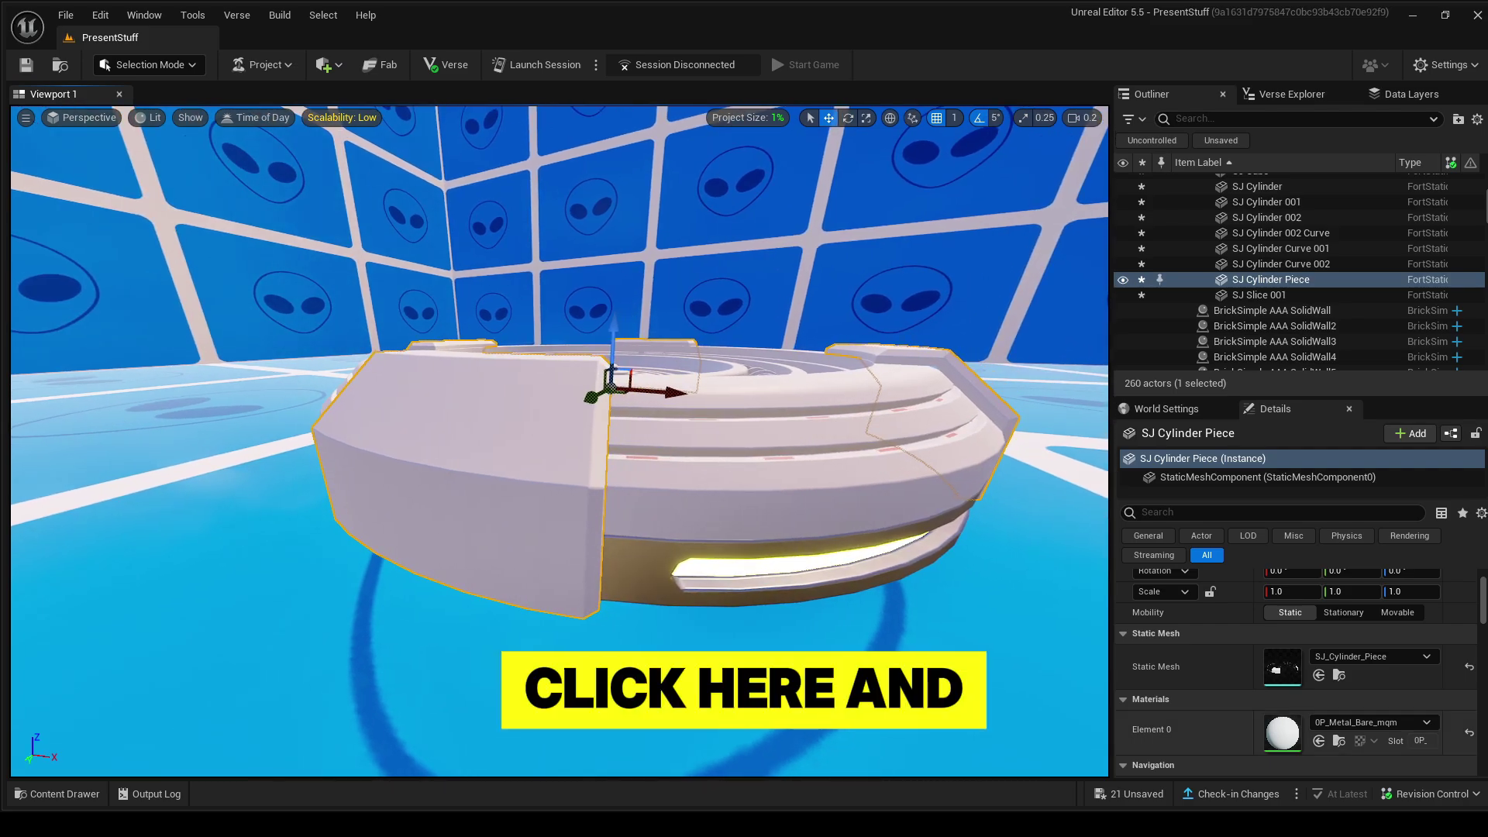
left_click(1372, 722)
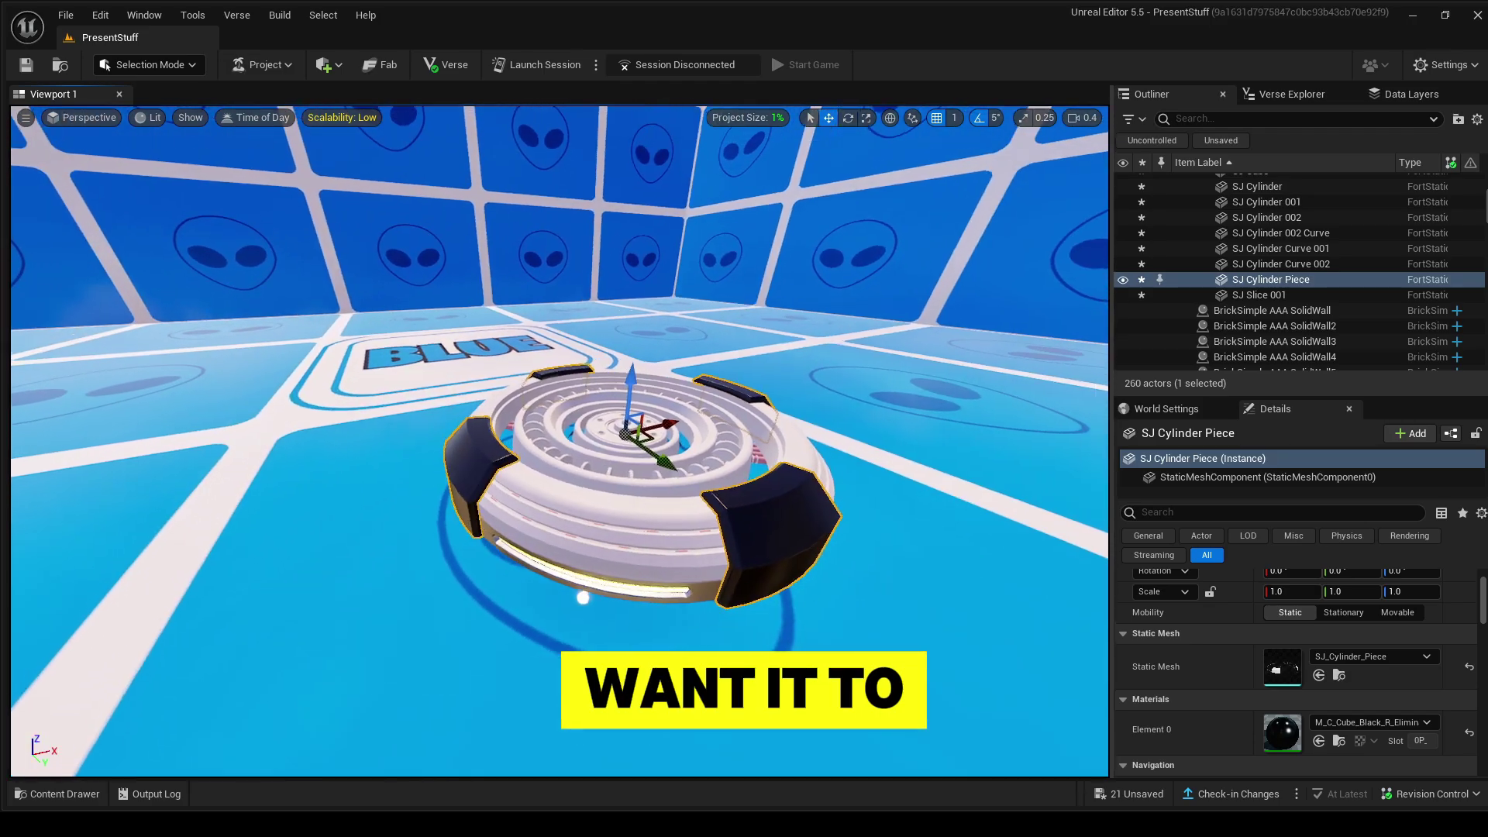
- Rotate SJ Bottom 180° about its X axis and lower it to the platform's base at Z 1172
right_click_drag(560, 442, 609, 566)
left_click(659, 365)
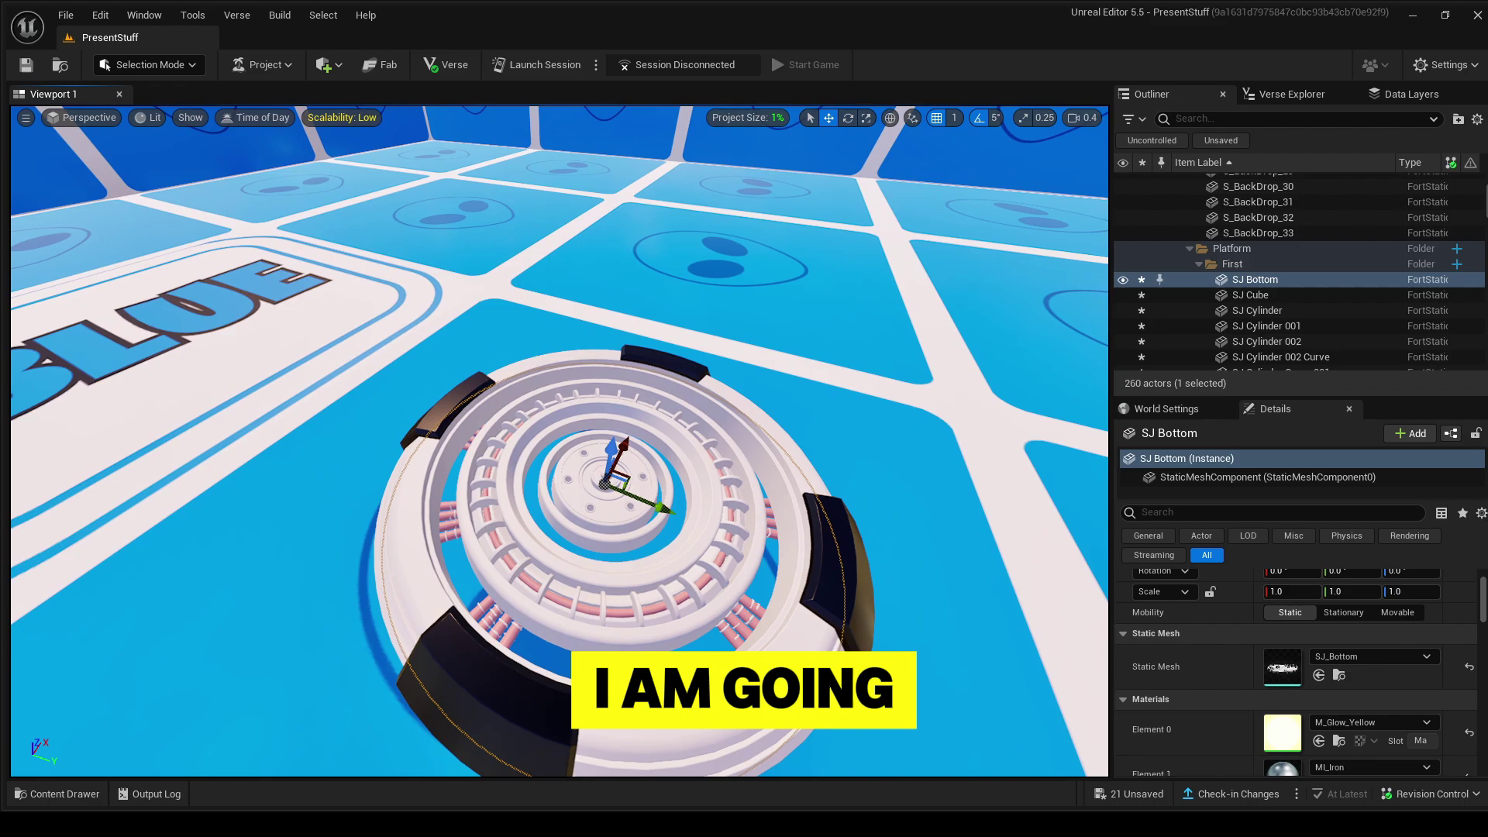
key("e")
left_click_drag(613, 530, 580, 523)
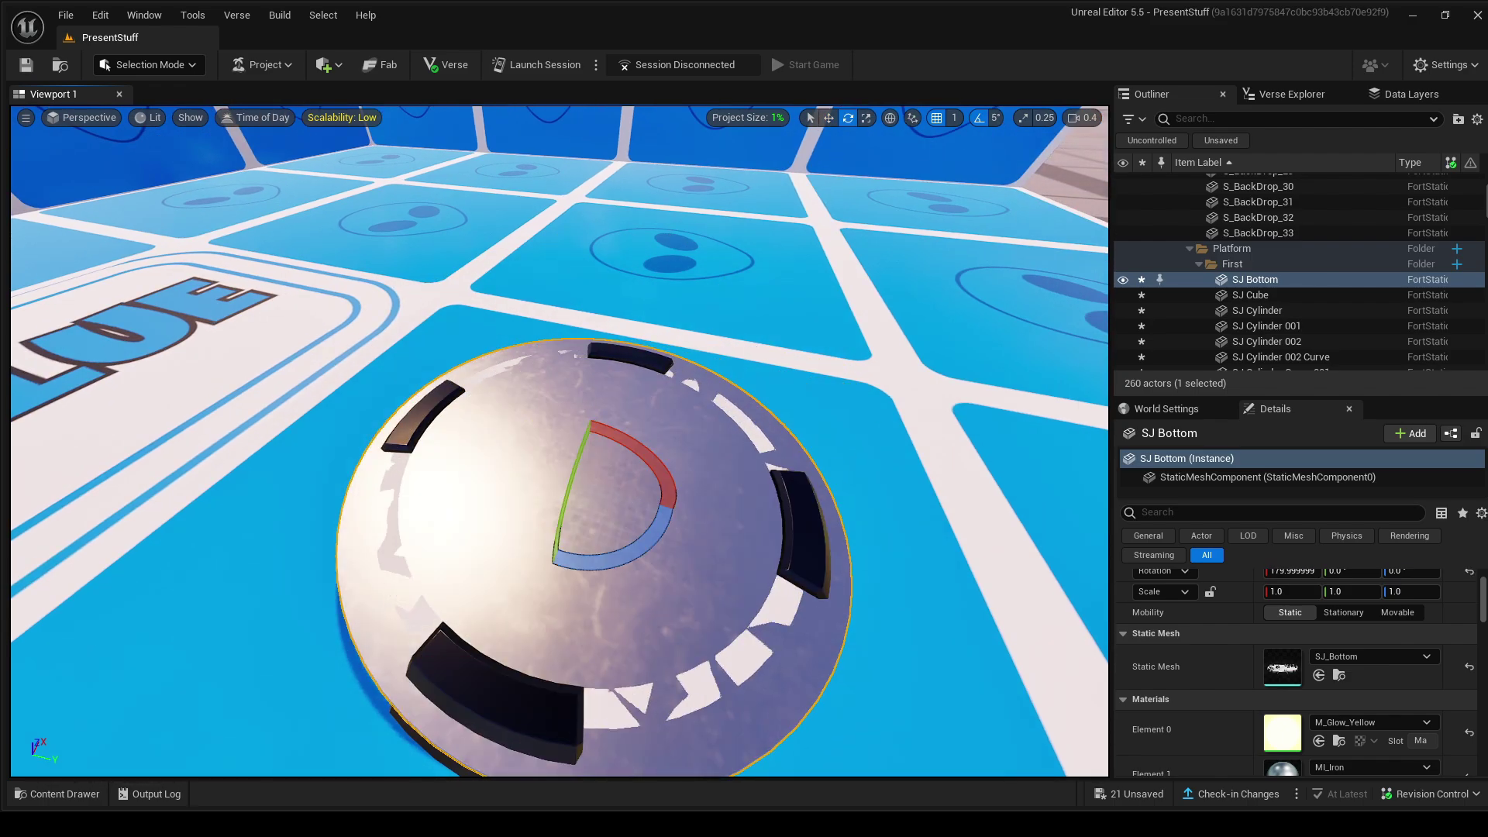
right_click_drag(580, 522, 558, 446)
key("w")
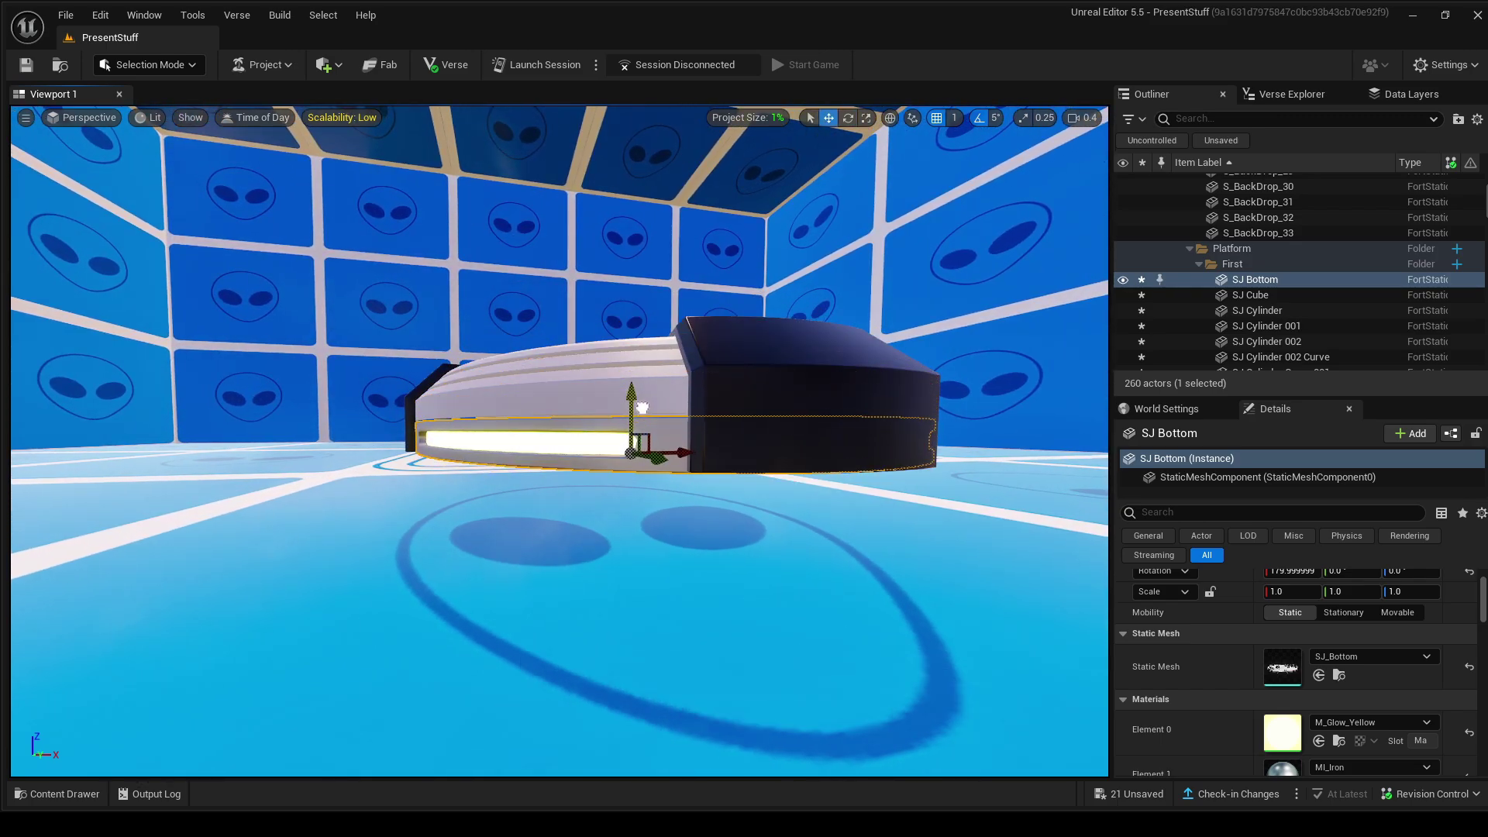
key("Escape")
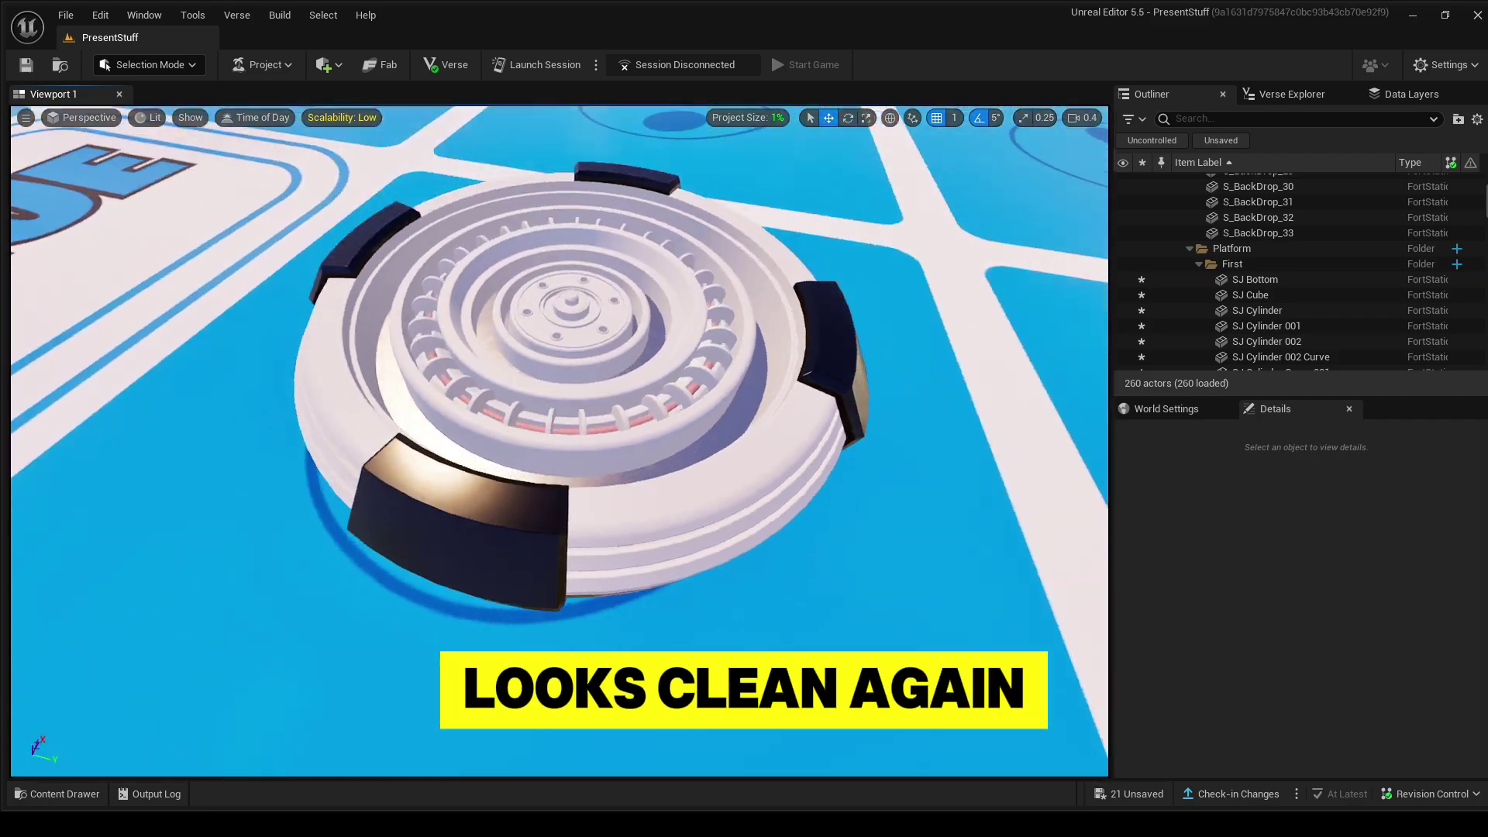
right_click_drag(558, 442, 426, 360)
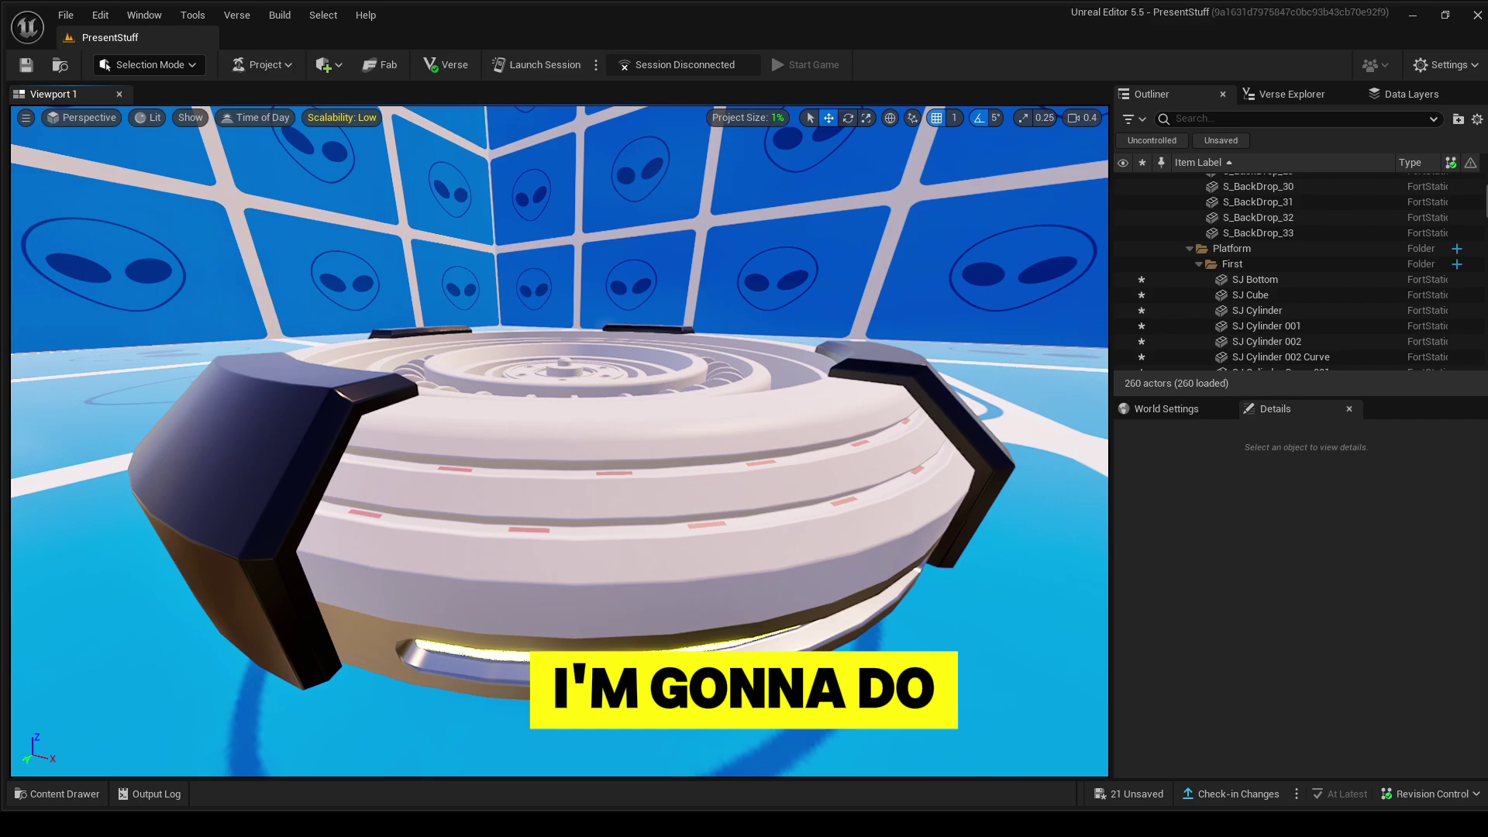
right_click_drag(559, 442, 620, 496)
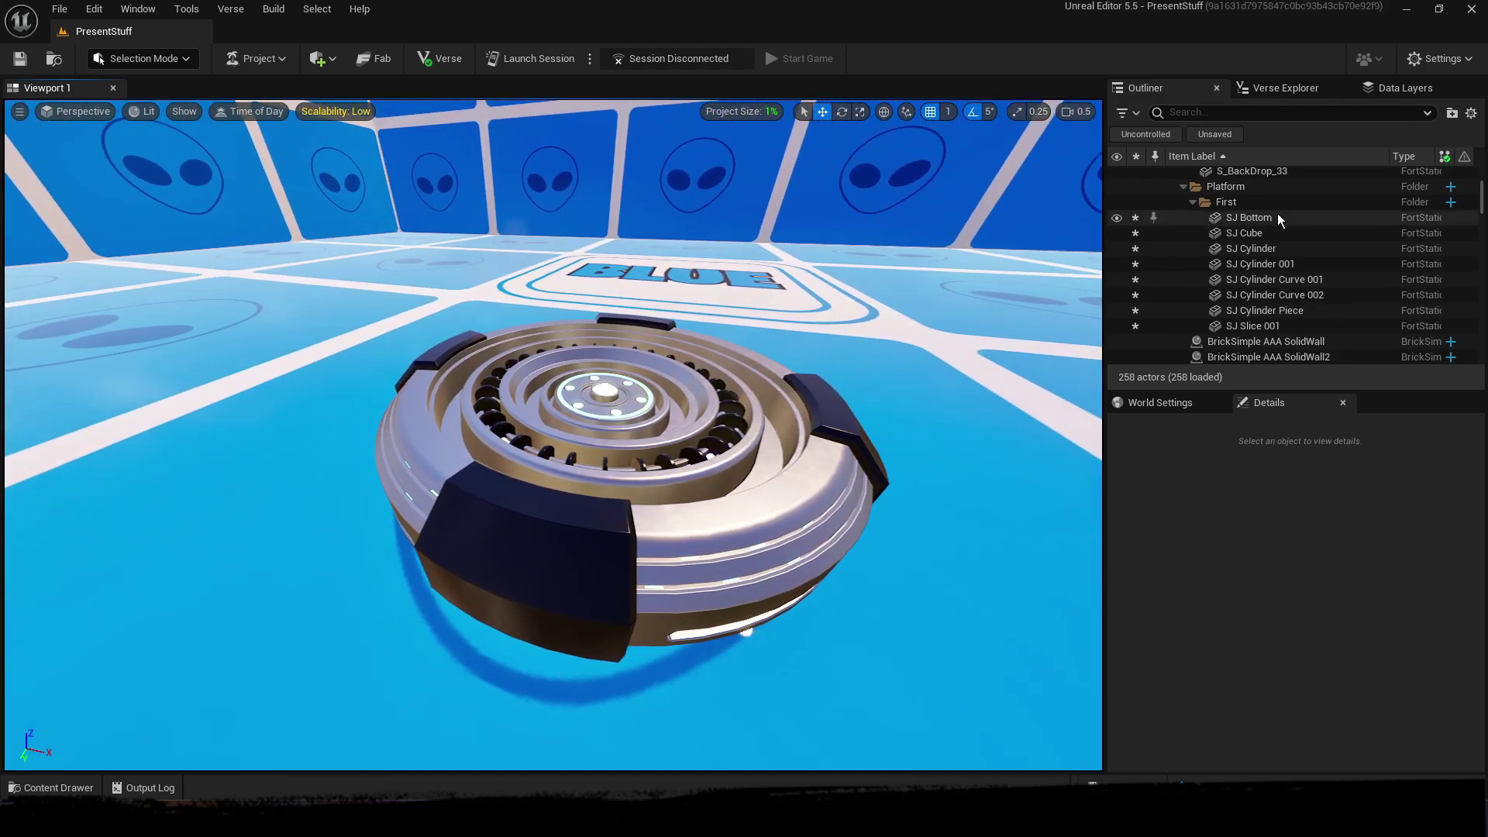
- Create a subfolder named Second inside the Platform folder
right_click(1259, 201)
right_click(1257, 193)
left_click(1302, 239)
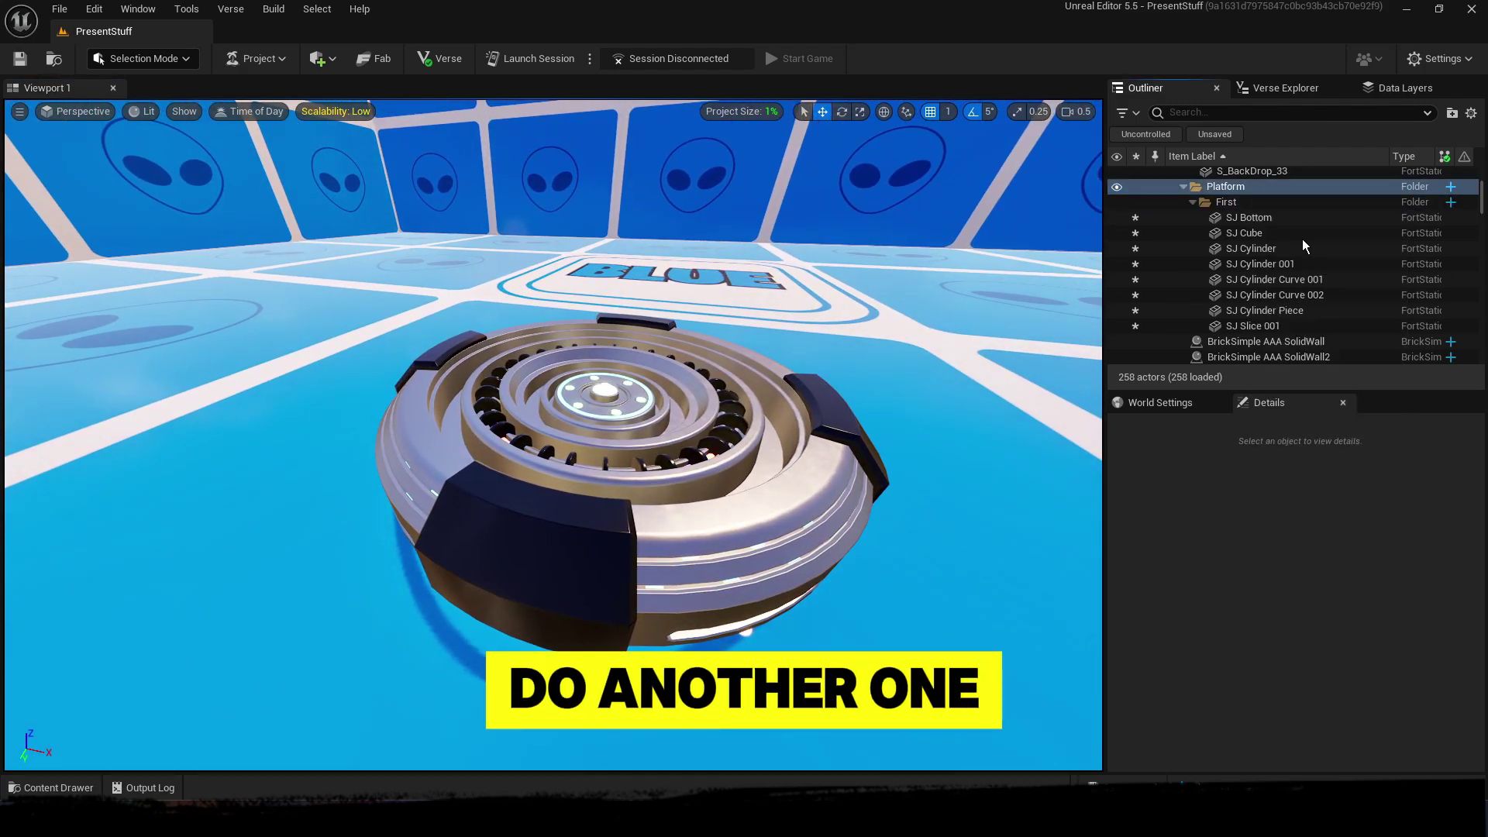
type("Second")
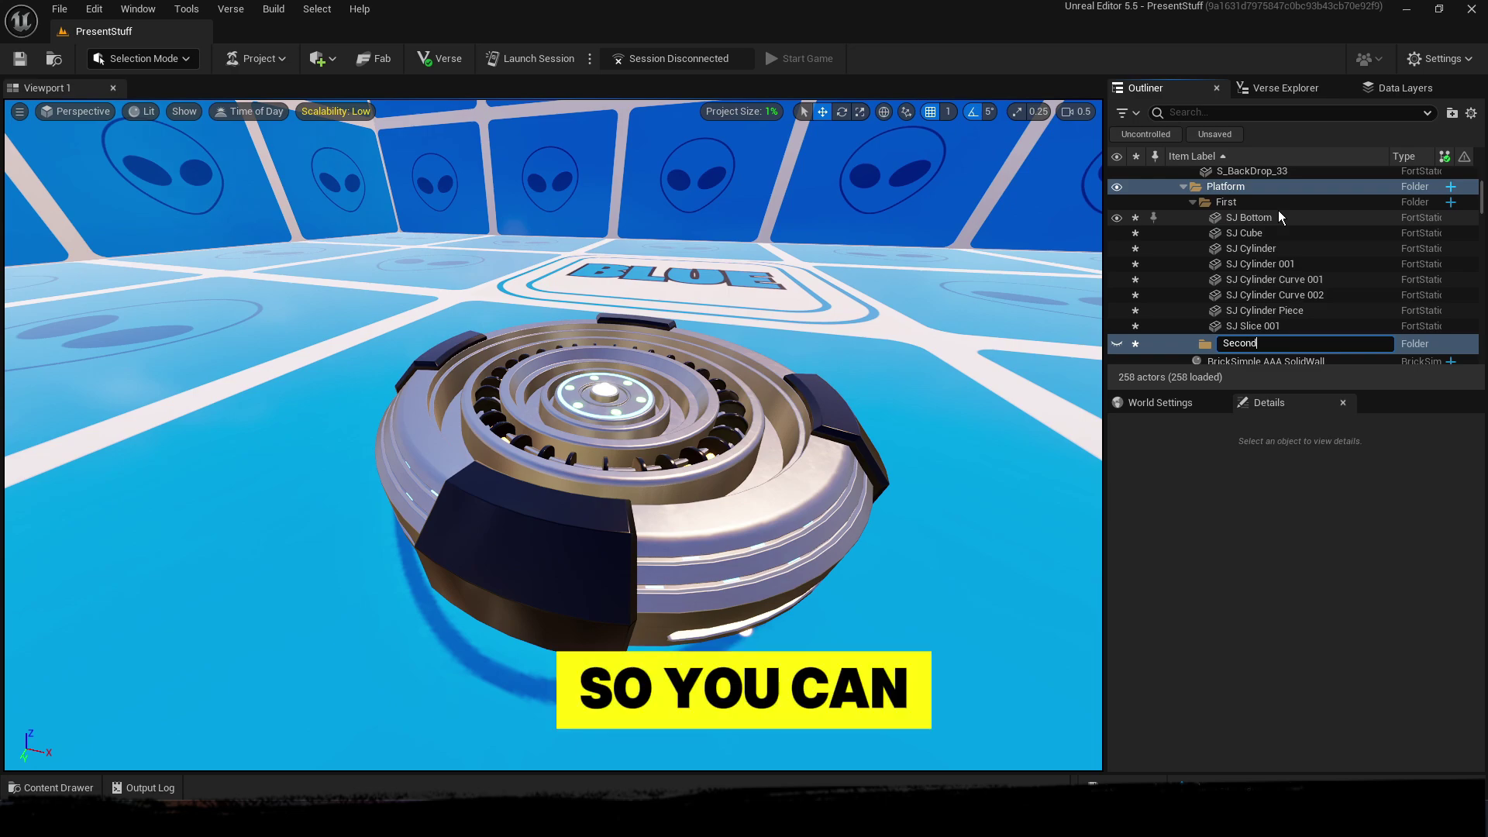
key("Return")
- Select all platform pieces from SJ Bottom to SJ Slice 001 and duplicate them beside the original platform
left_click(1282, 217)
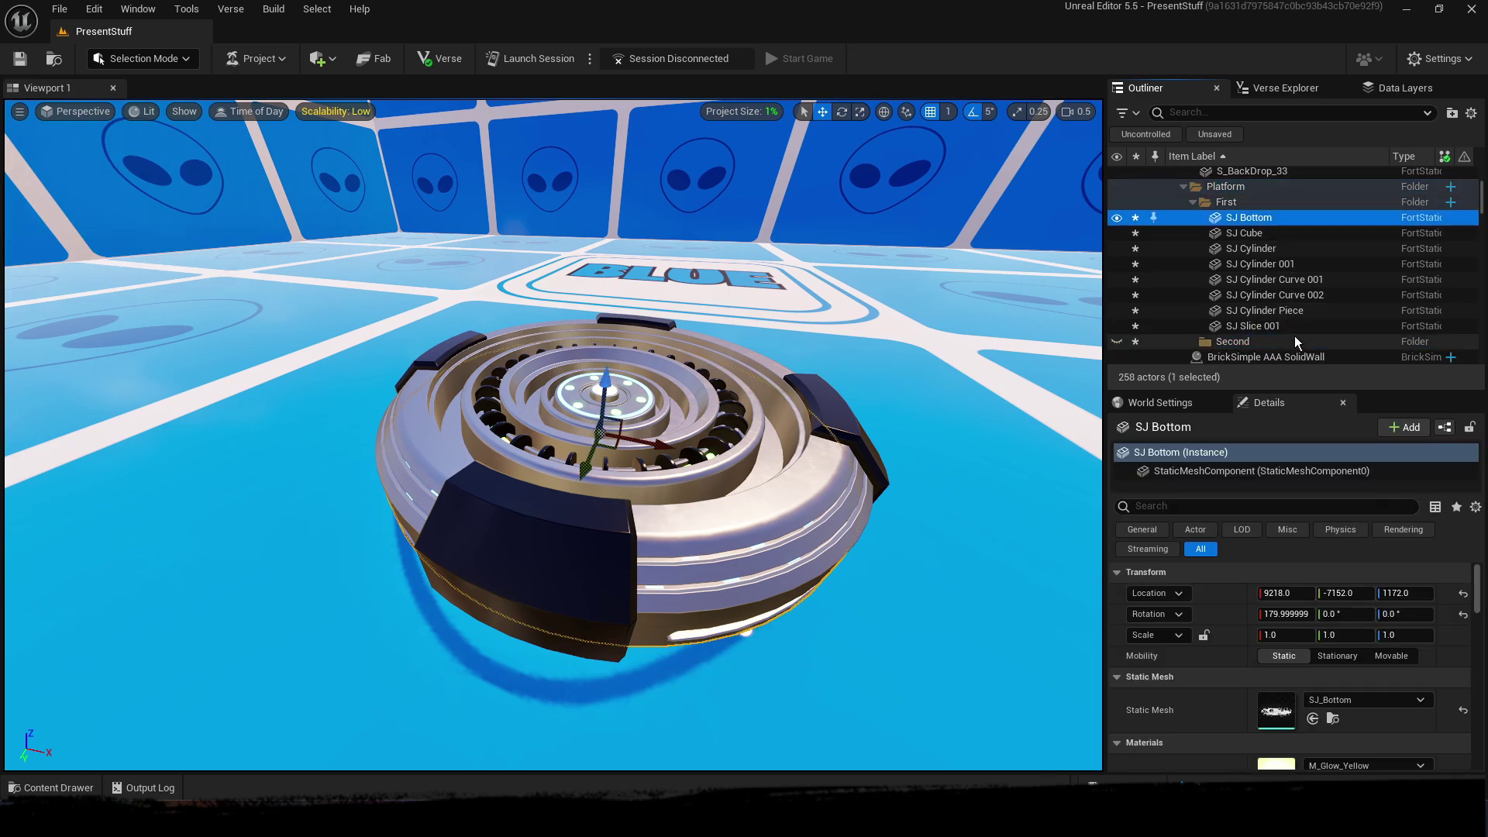
left_click(1290, 326, "shift")
right_click_drag(763, 305, 814, 319)
left_click_drag(496, 387, 812, 379, "alt")
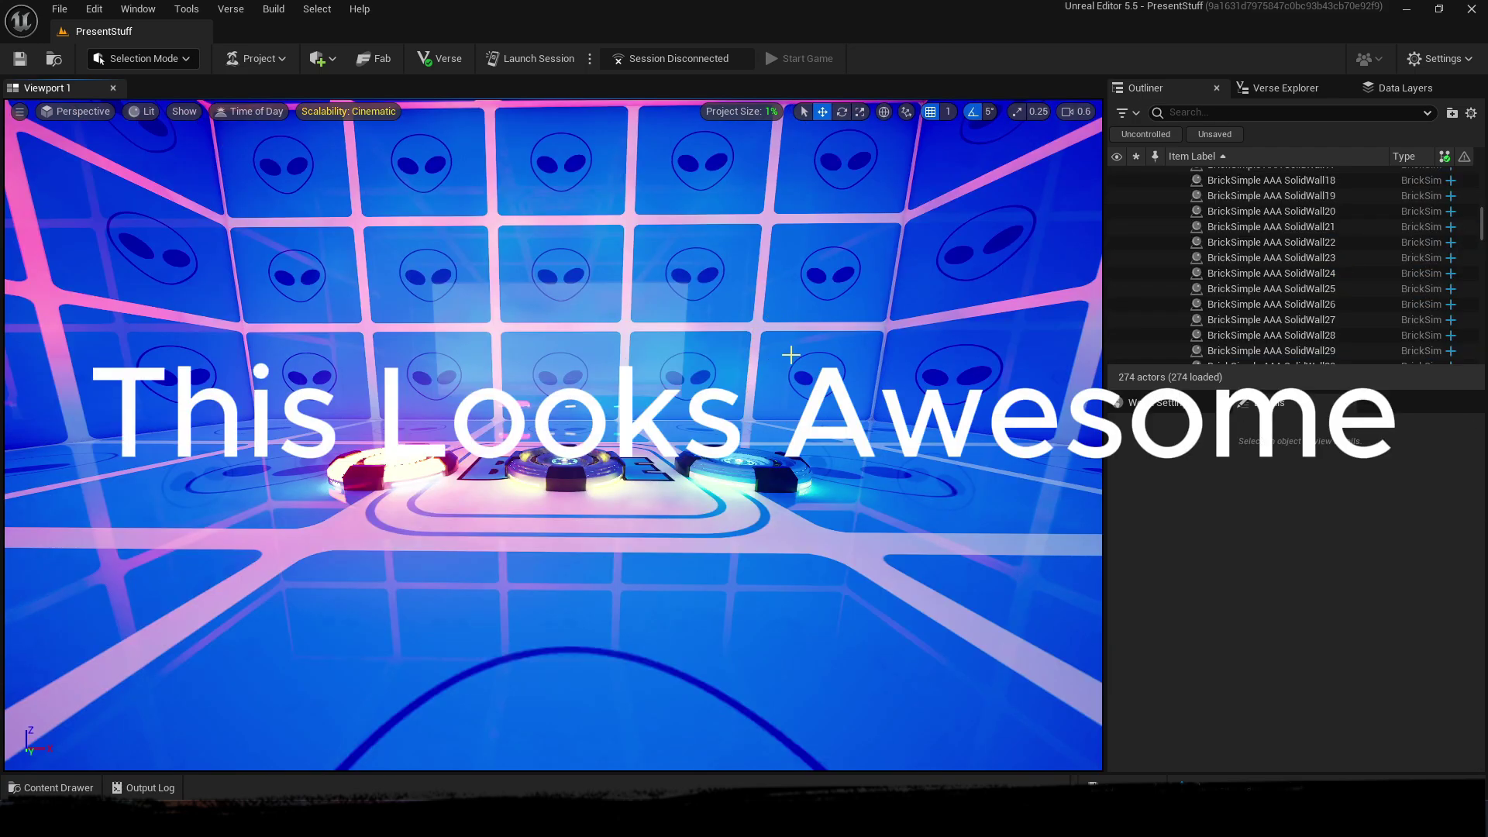
- Add a Constant3Vector node to the M_Glow material graph and place it well before the material output node
scroll(554, 434, "down", 1)
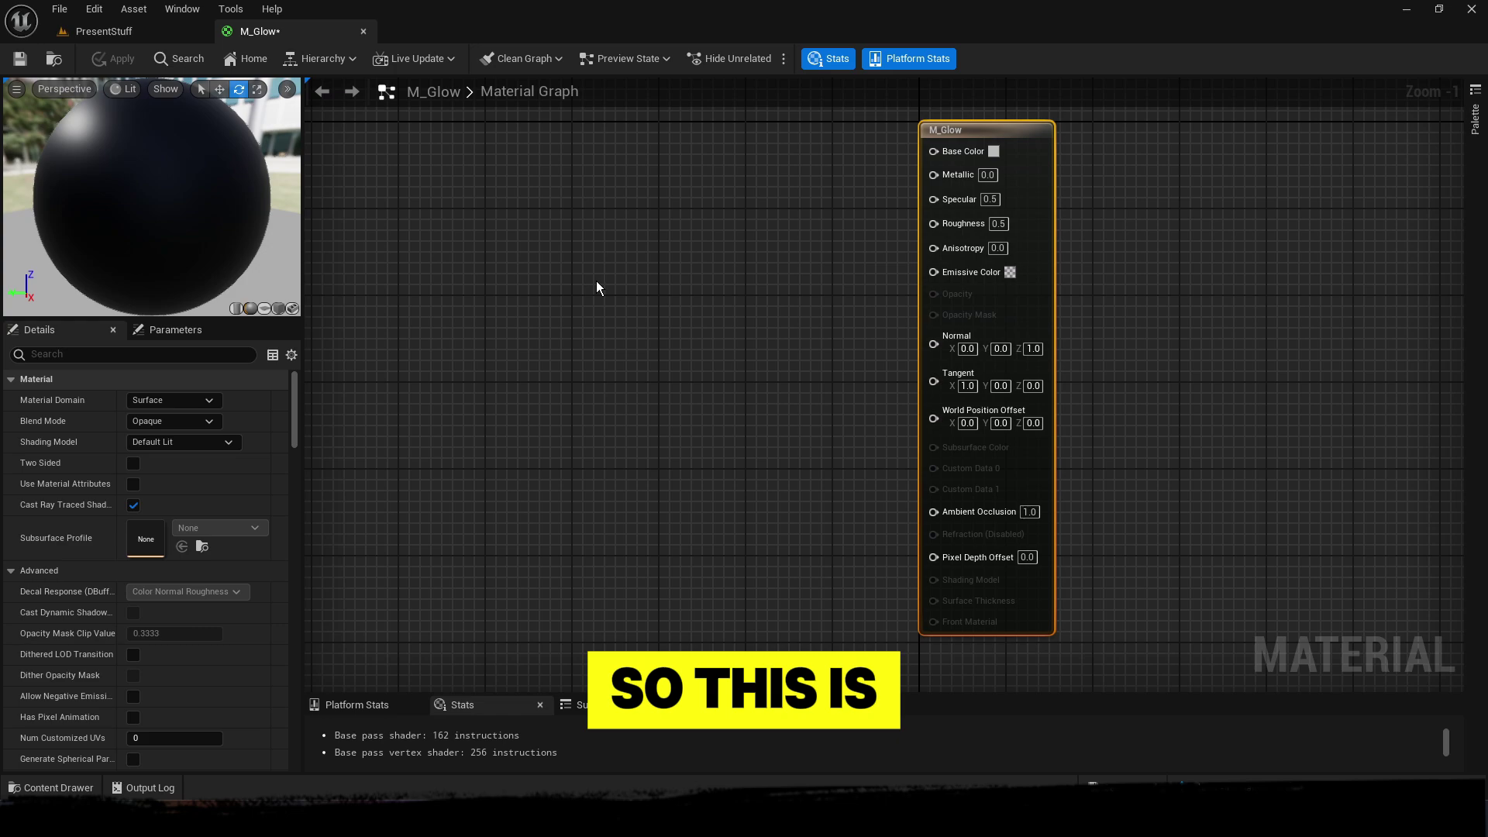
right_click_drag(625, 292, 703, 299)
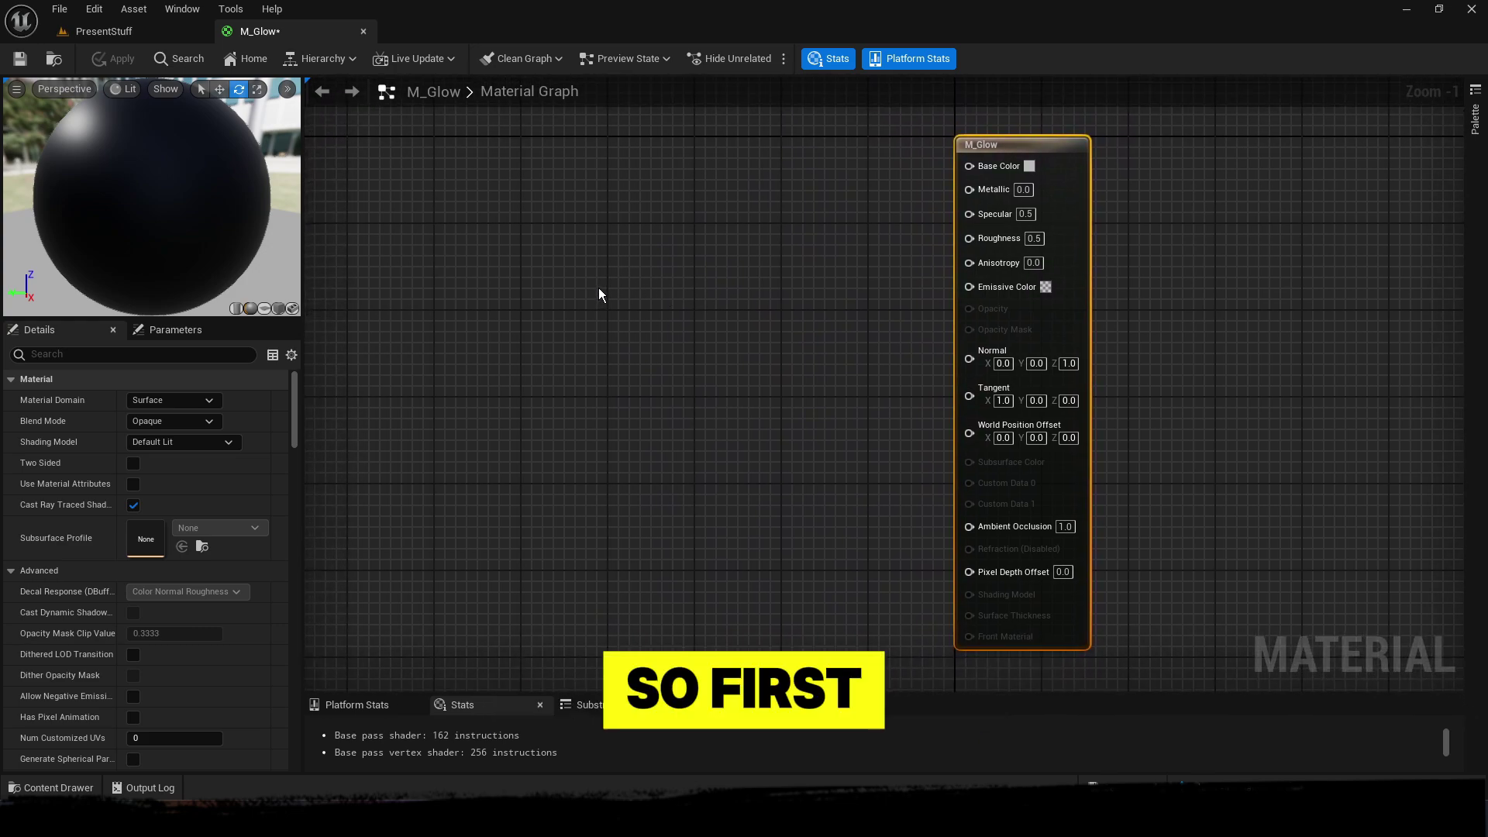
right_click_drag(575, 284, 606, 286)
left_click(607, 287)
key("3")
left_click(606, 282)
left_click_drag(655, 287, 572, 220)
mouse_move(694, 252)
right_mouse_down()
mouse_move(724, 276)
mouse_move(712, 267)
right_mouse_up()
mouse_move(652, 238)
left_mouse_down()
mouse_move(662, 227)
mouse_move(639, 216)
left_mouse_up()
right_click_drag(755, 241, 734, 242)
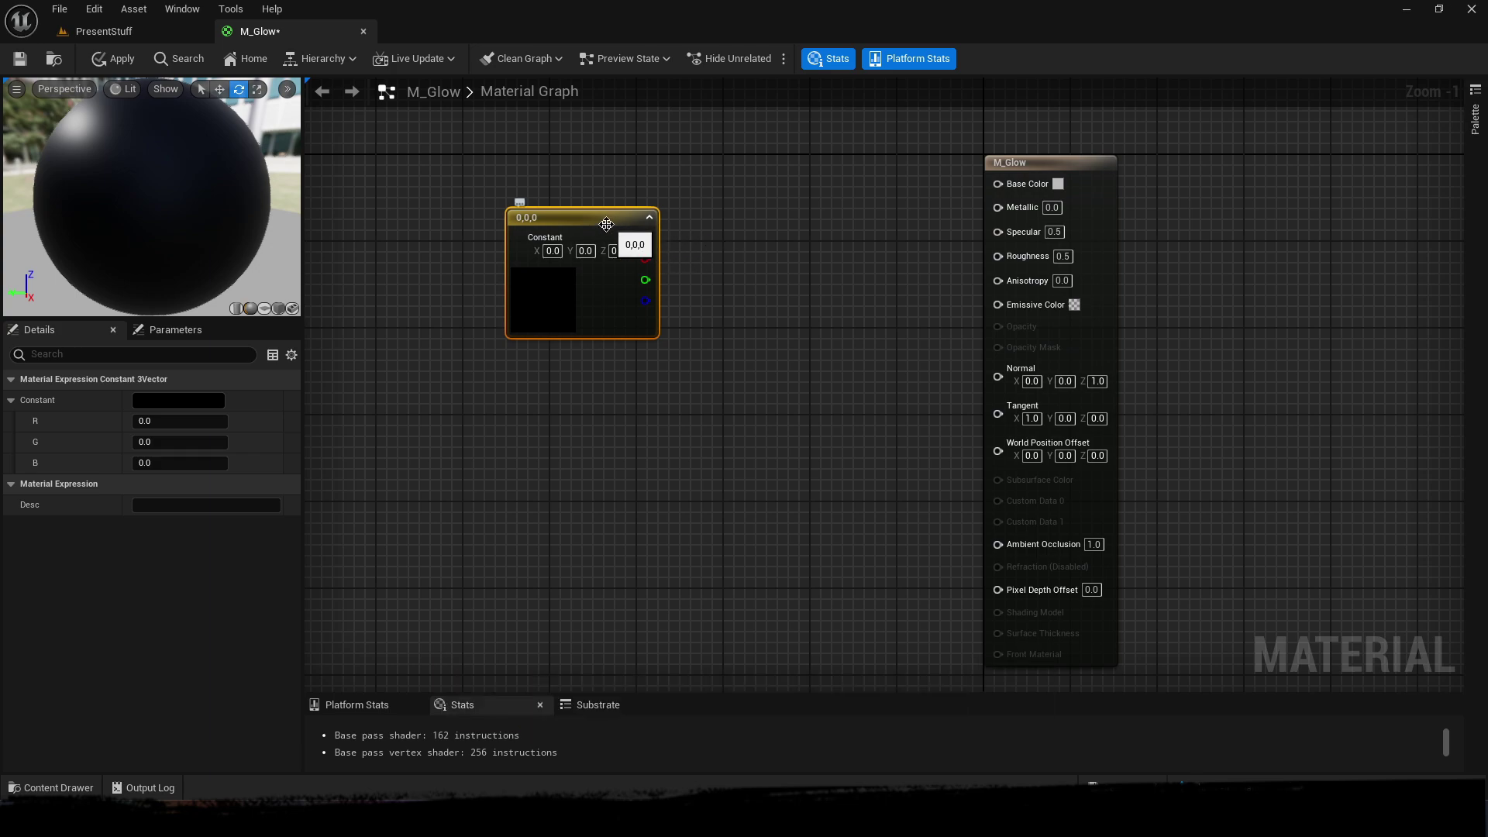
right_click_drag(650, 244, 608, 224)
right_click_drag(740, 326, 737, 324)
- Add a Multiply node between the colour constant and the material output, and connect the constant to input A
left_click(741, 296)
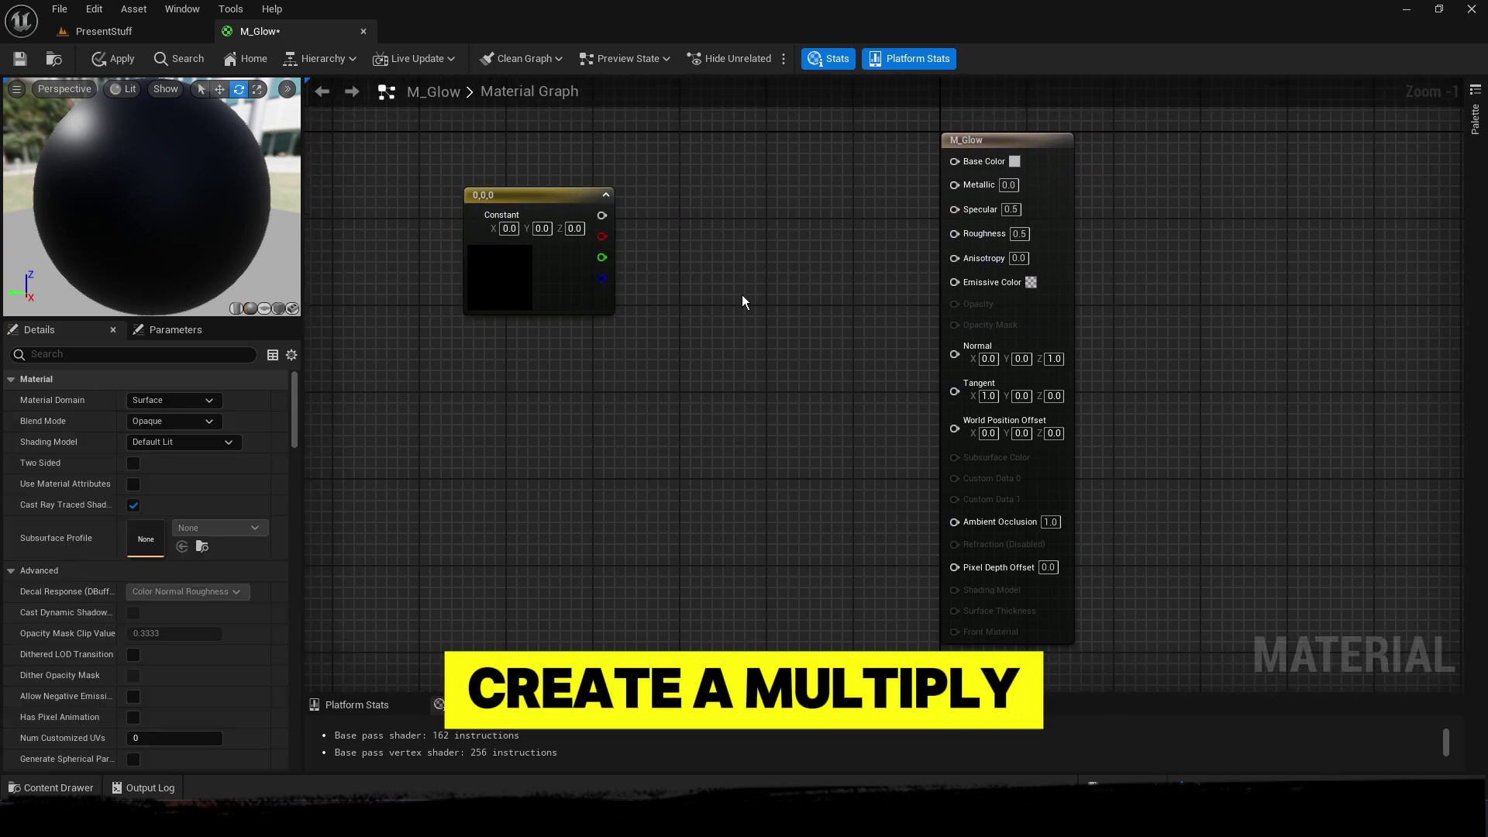
left_click(741, 301)
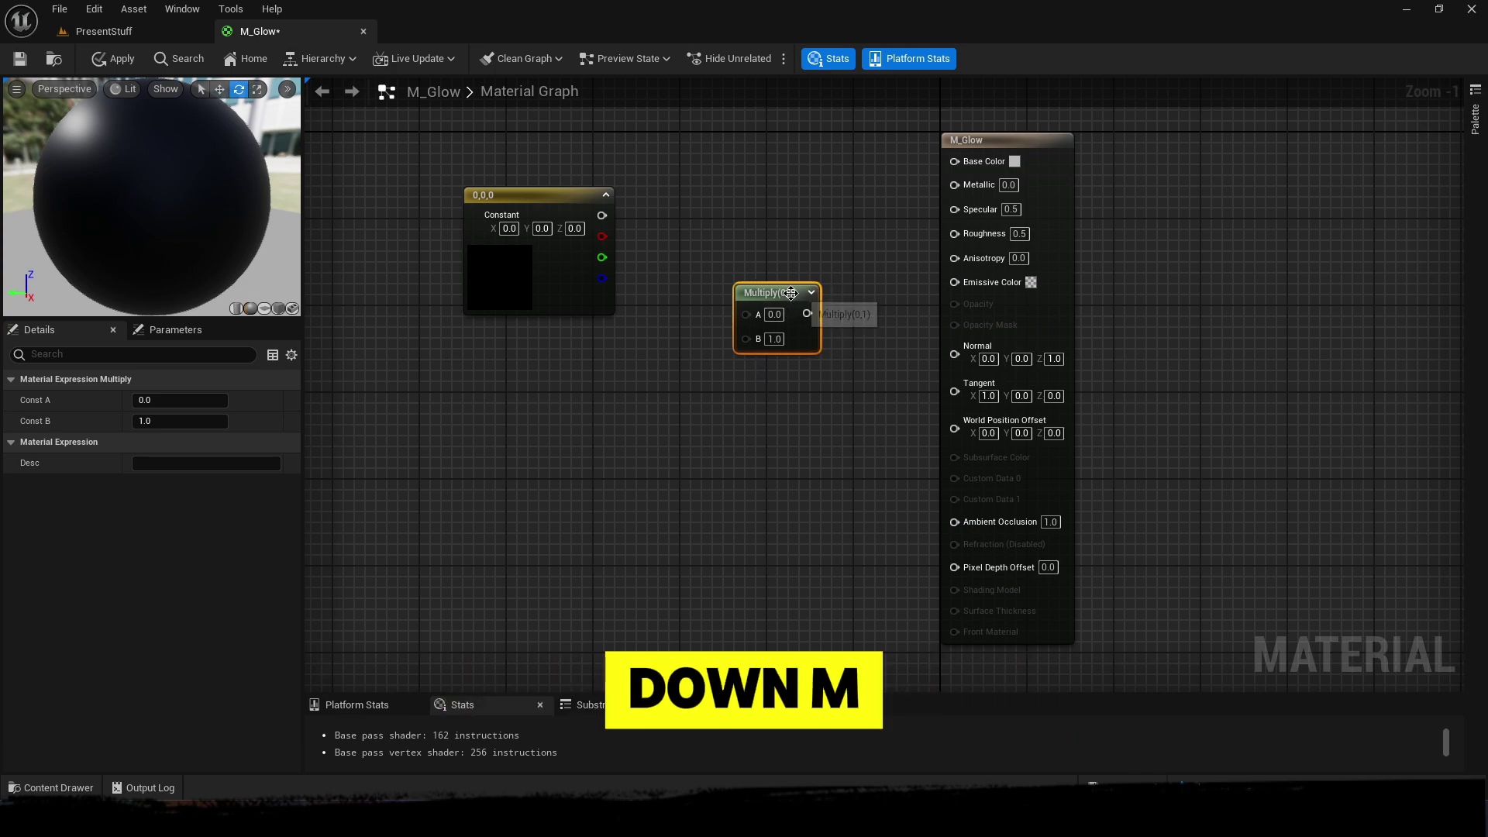
left_click_drag(746, 314, 513, 199)
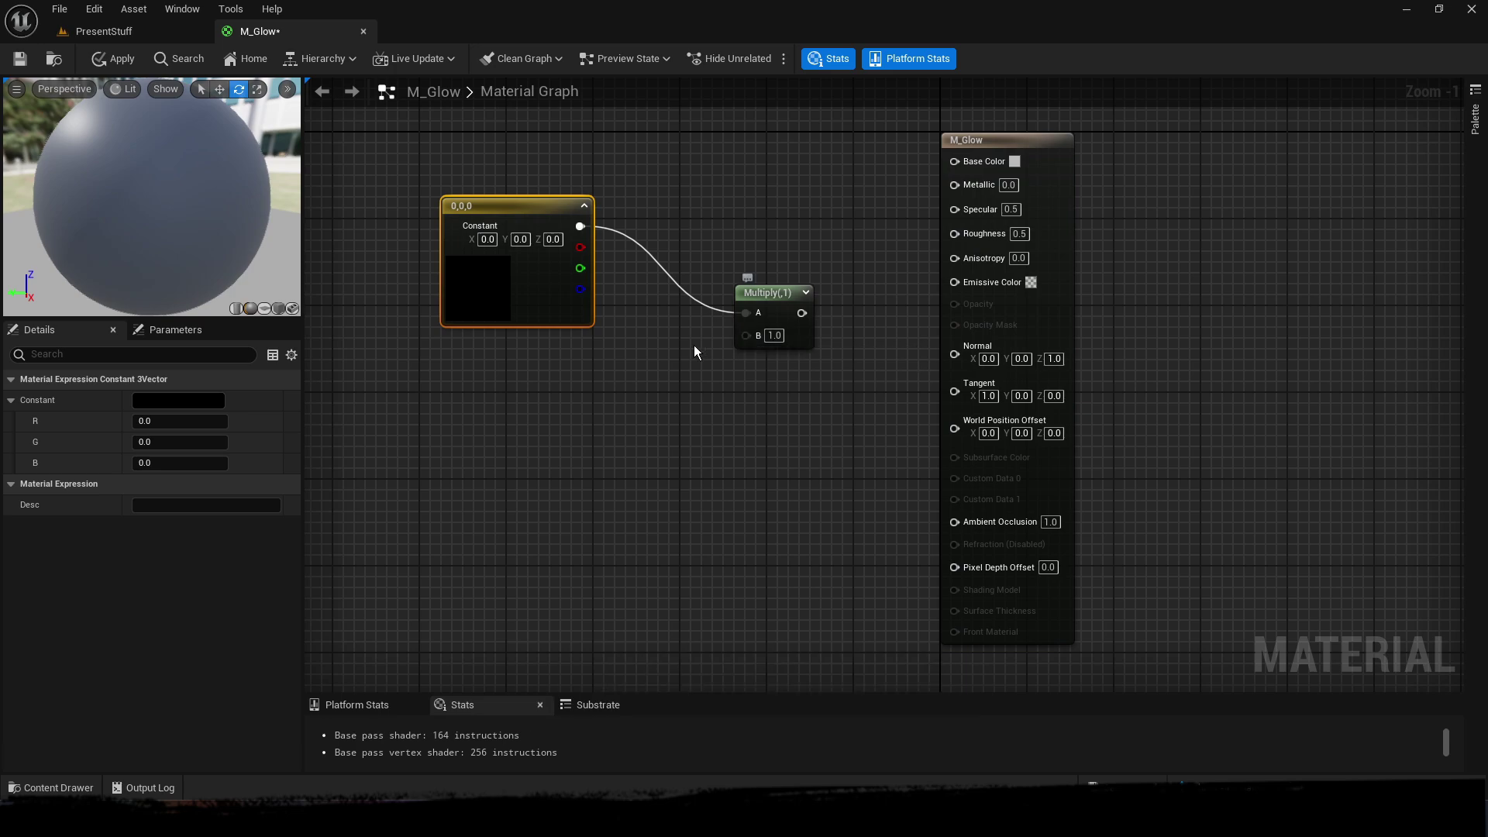
- Add a scalar parameter node below the colour constant and name it Glow Intesity
right_click_drag(589, 403, 634, 393)
left_click(629, 403)
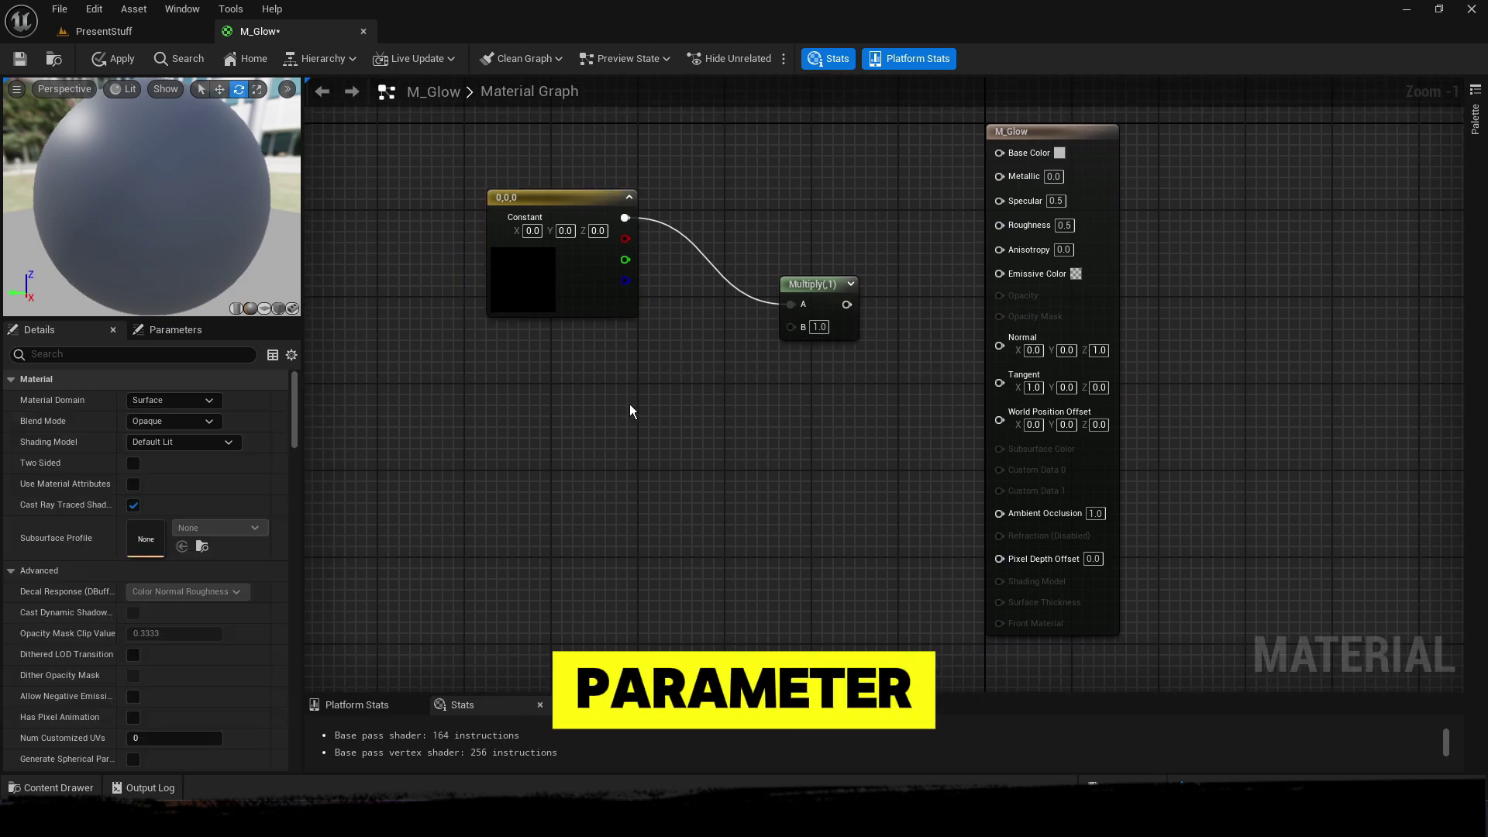
left_click(630, 406)
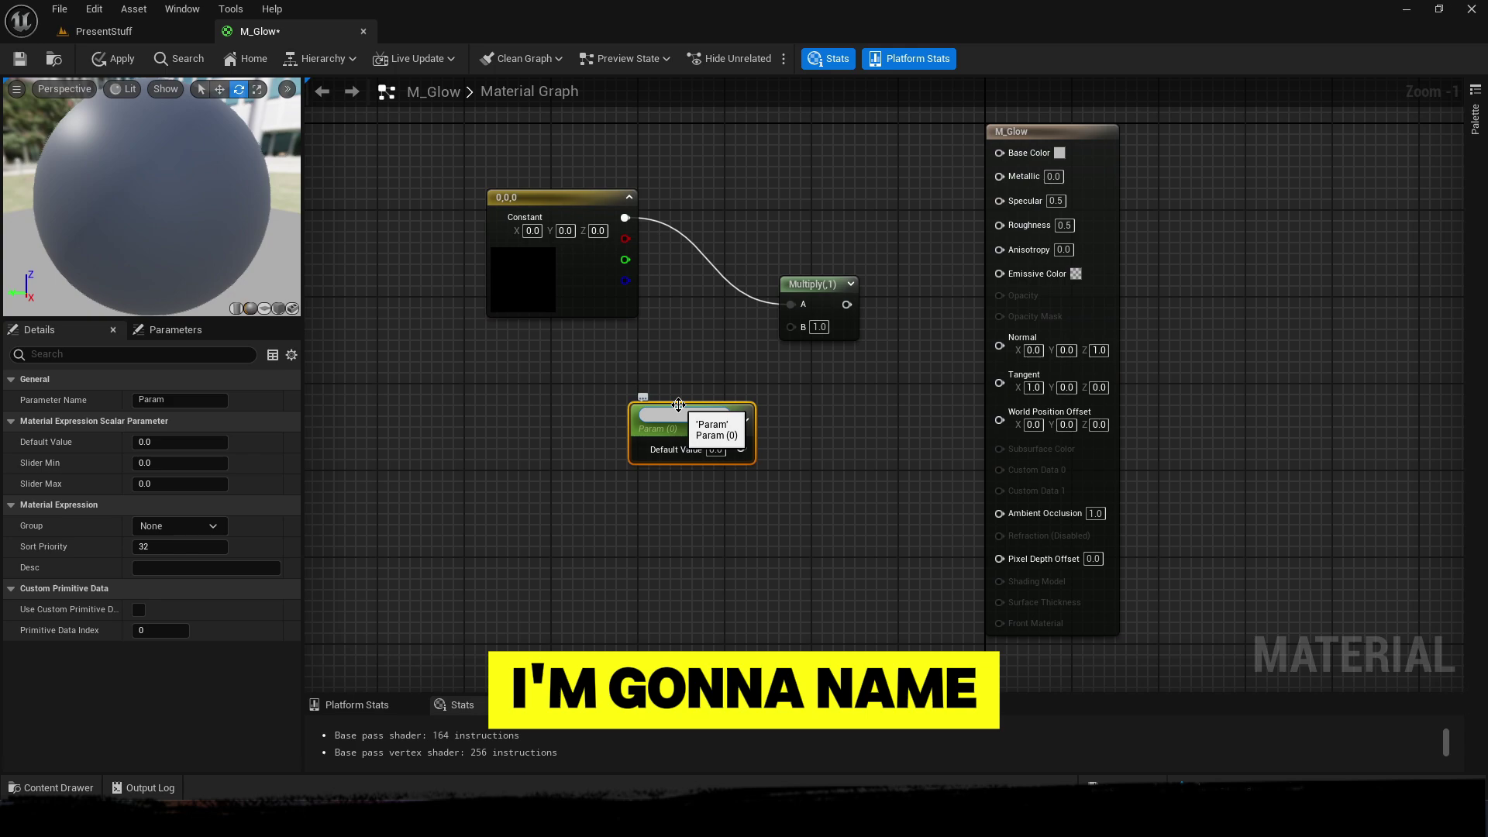
type("Glow Intesity")
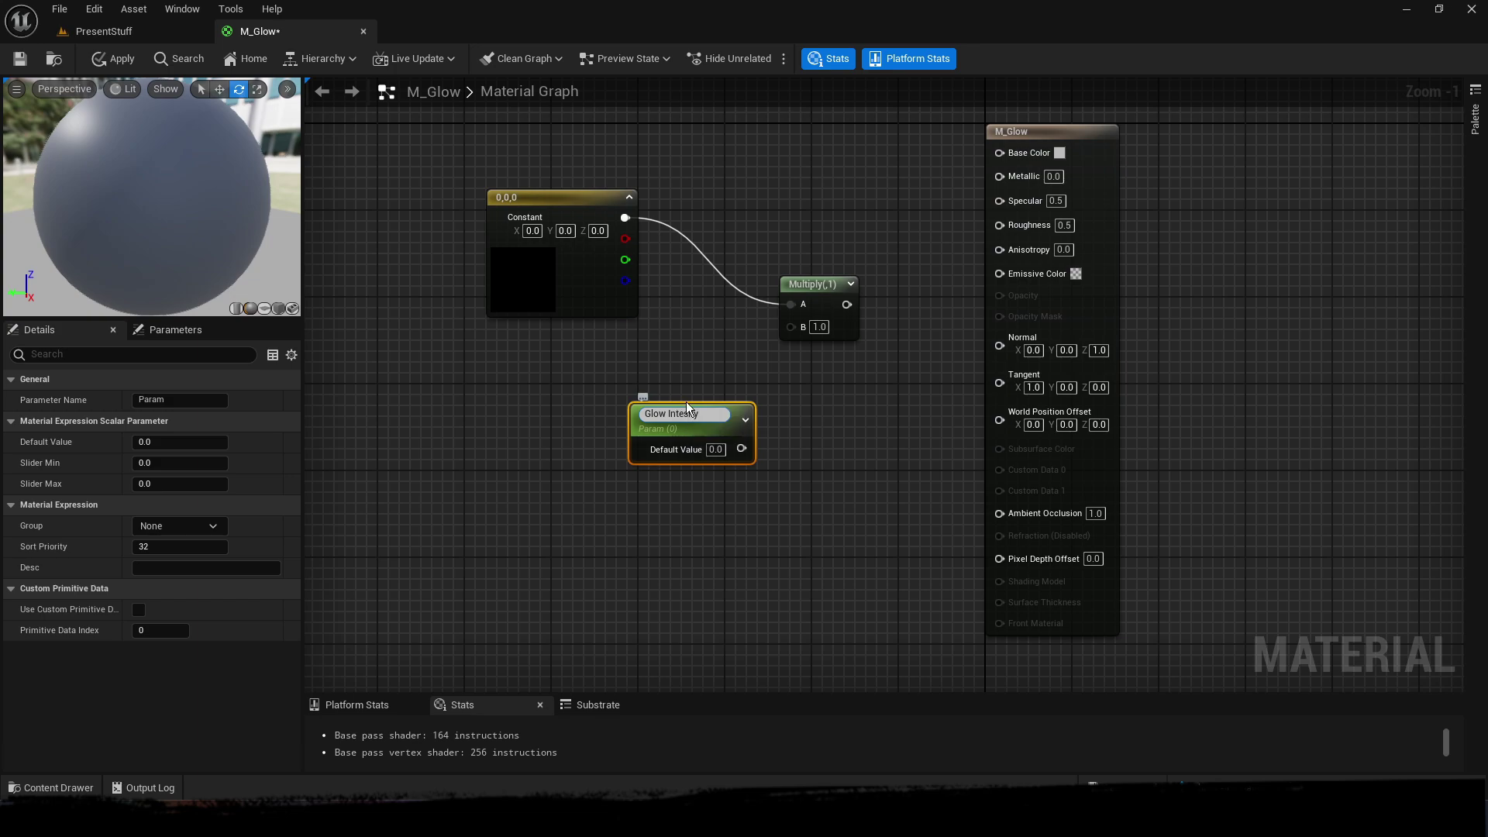
left_click(721, 360)
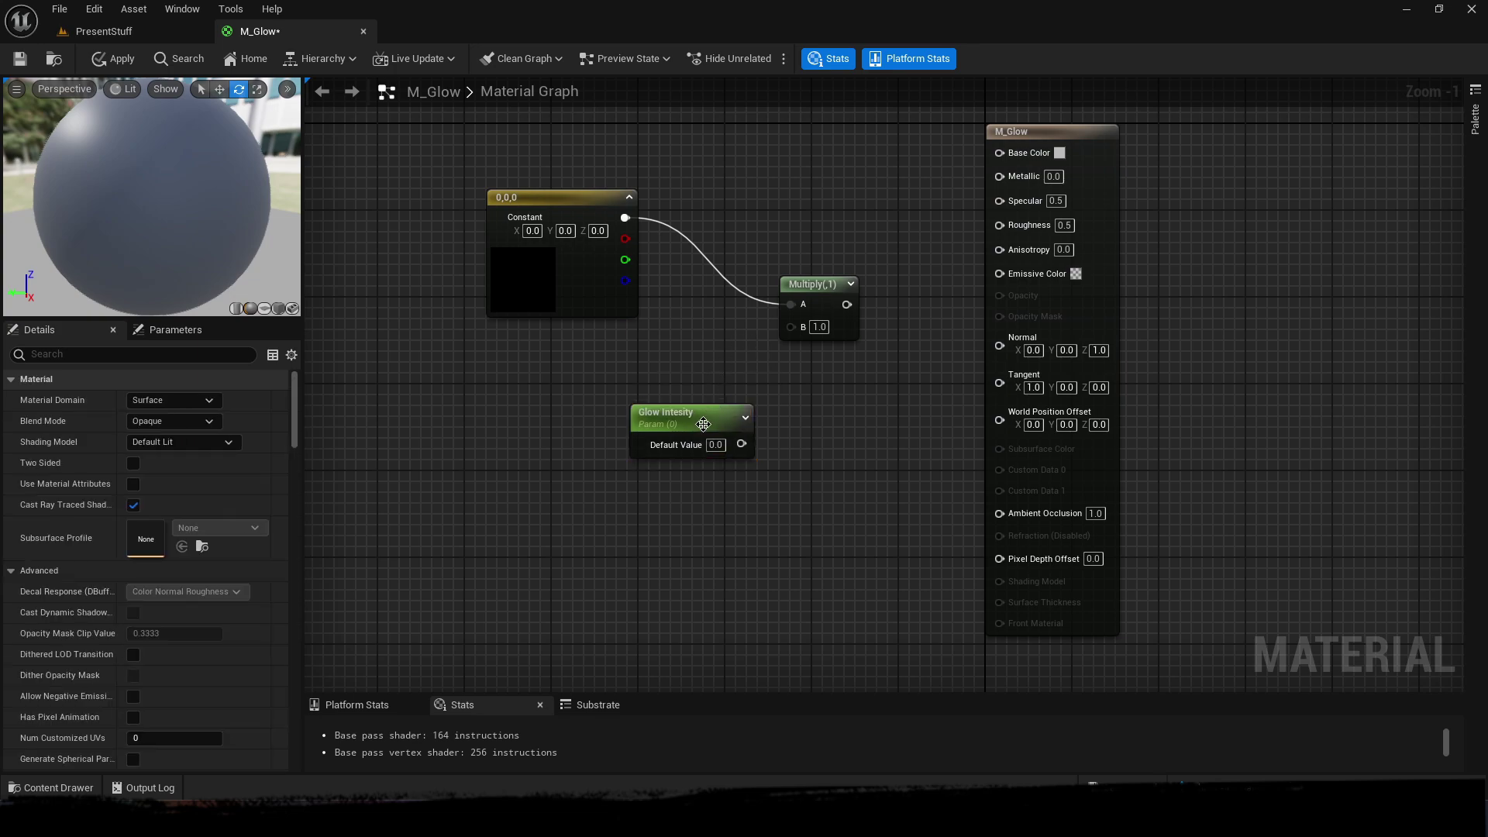
- Connect the Glow Intesity parameter to the Multiply node's input B and set its default value to 500
left_click_drag(703, 424, 644, 414)
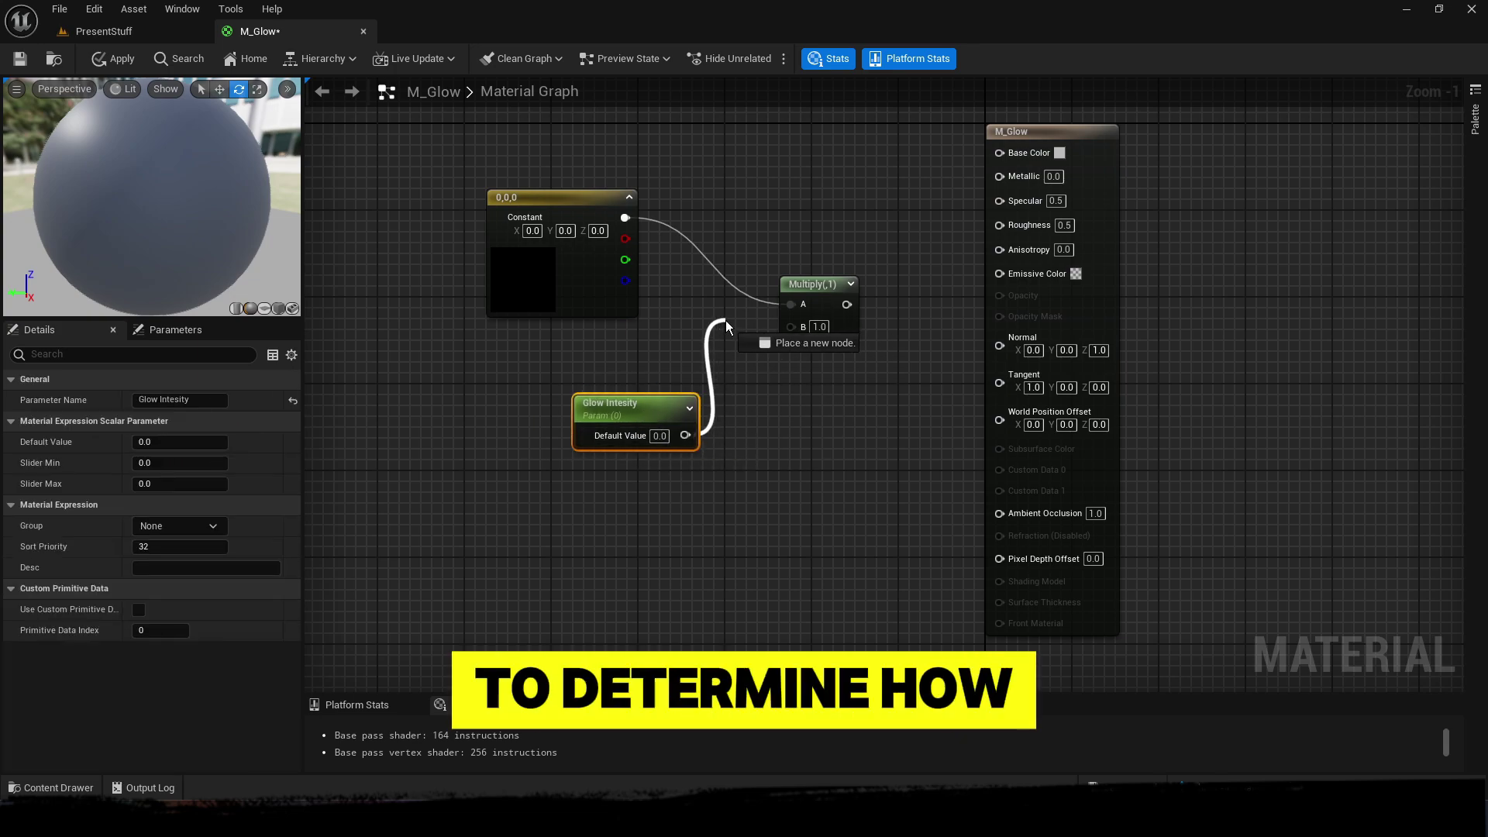
left_click_drag(781, 332, 791, 326)
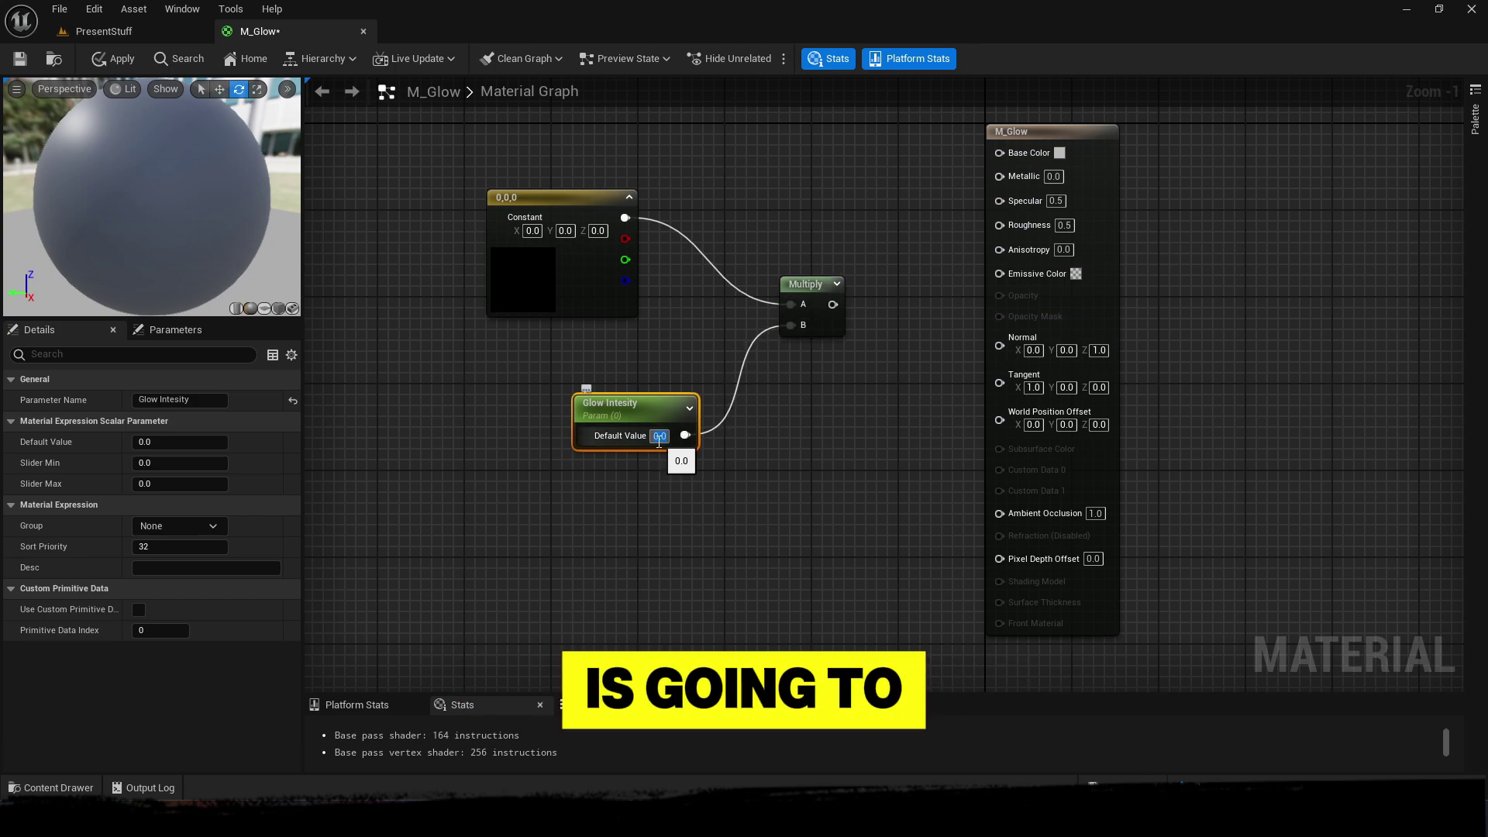
type("500")
left_click(764, 431)
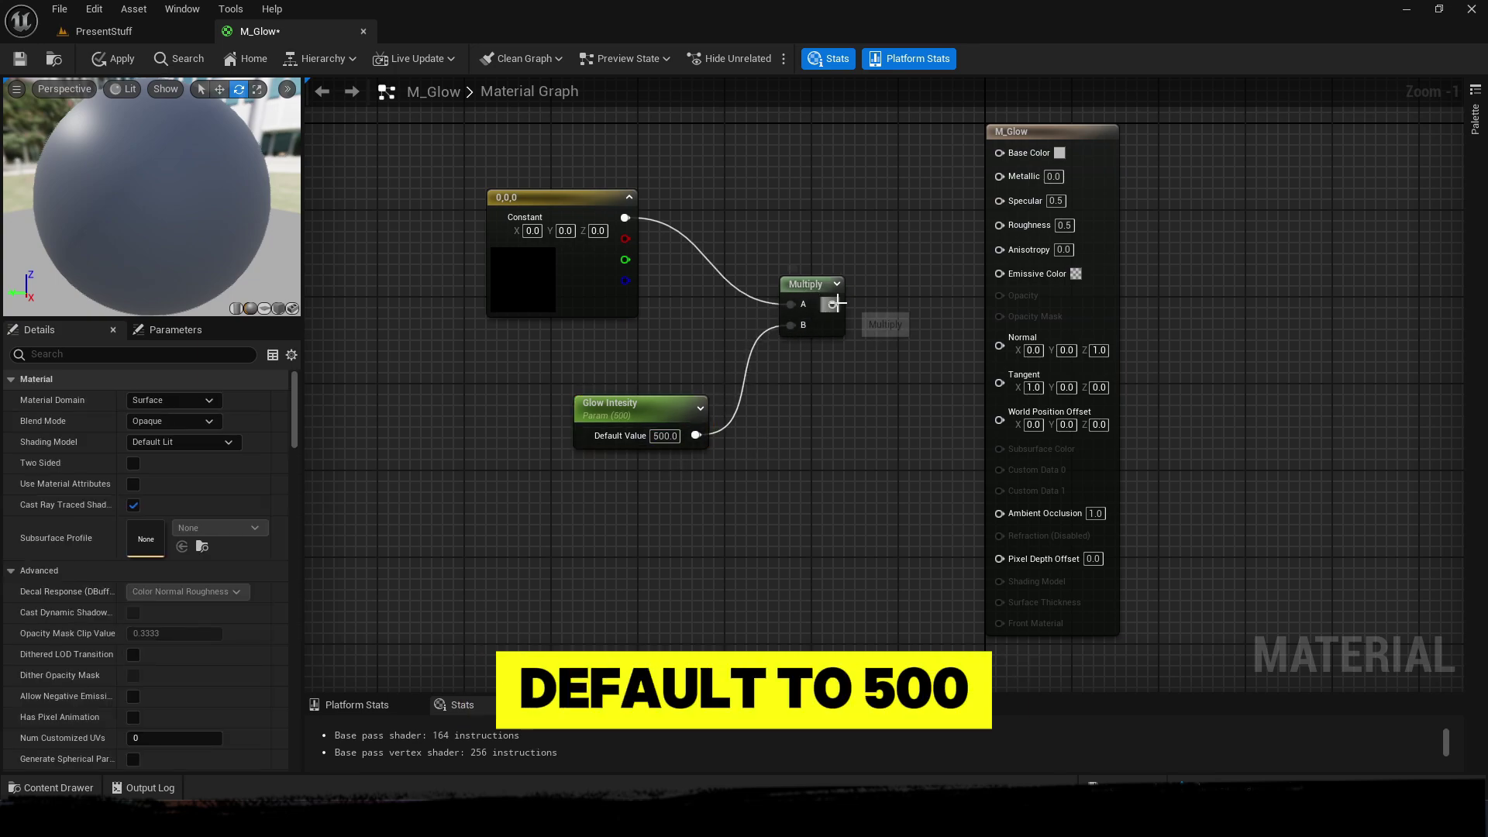
- Connect the Multiply output to Emissive Color and the colour constant to Base Color, and apply the material changes
left_click_drag(980, 157, 999, 152)
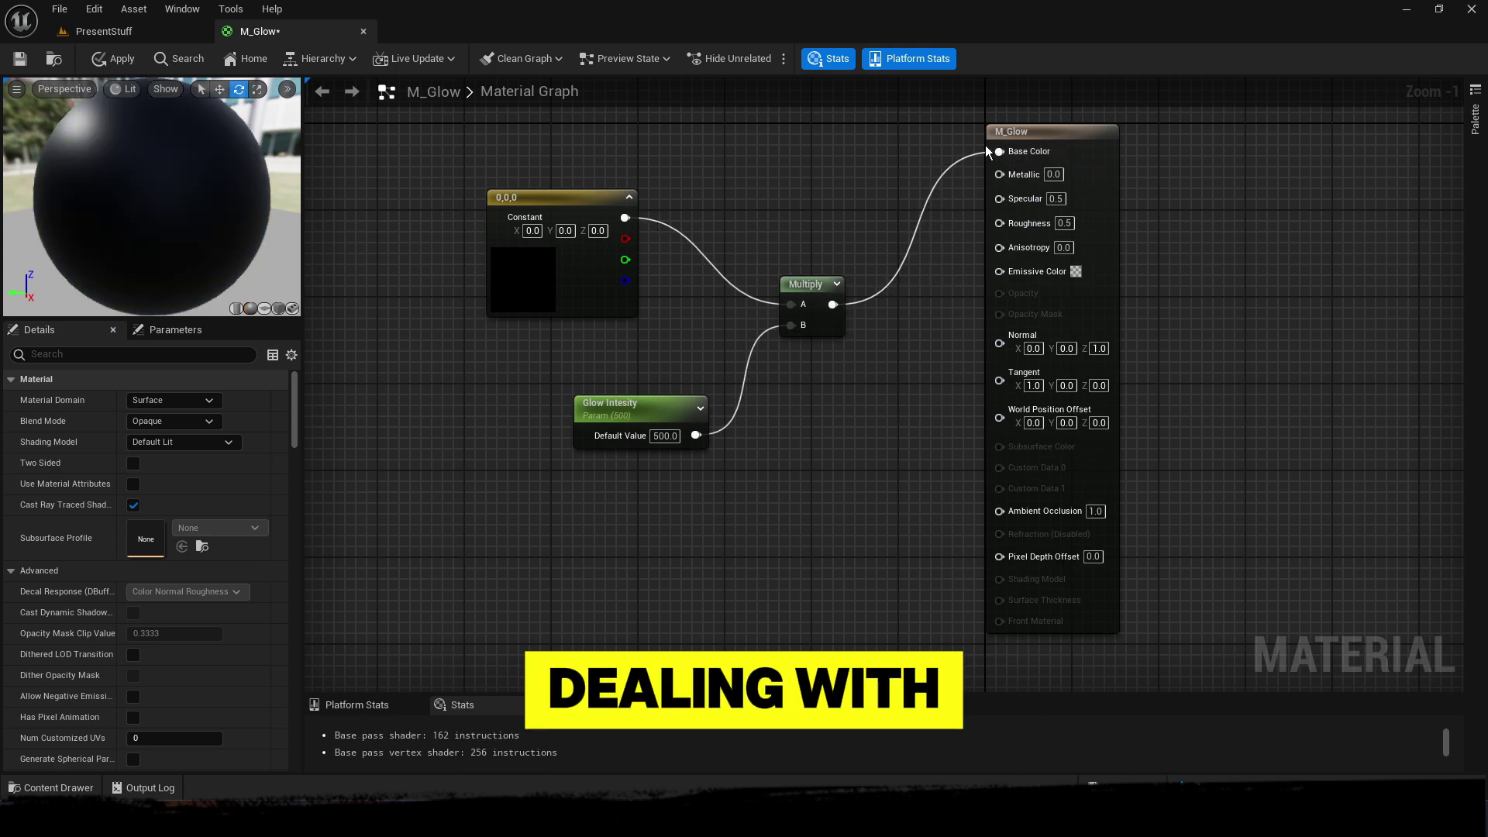
left_click_drag(999, 152, 999, 273, "ctrl")
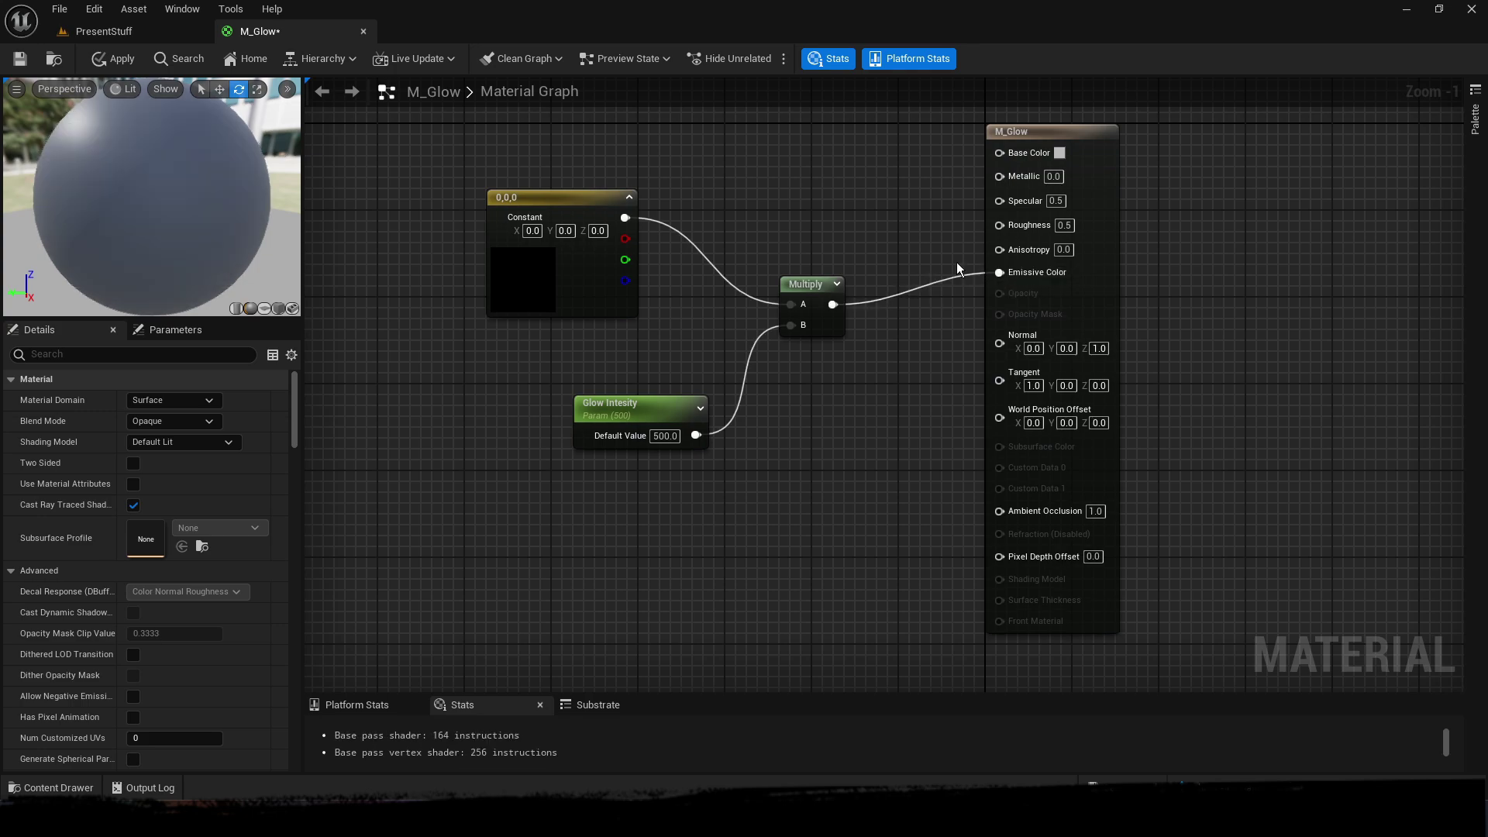
left_click_drag(625, 218, 999, 151)
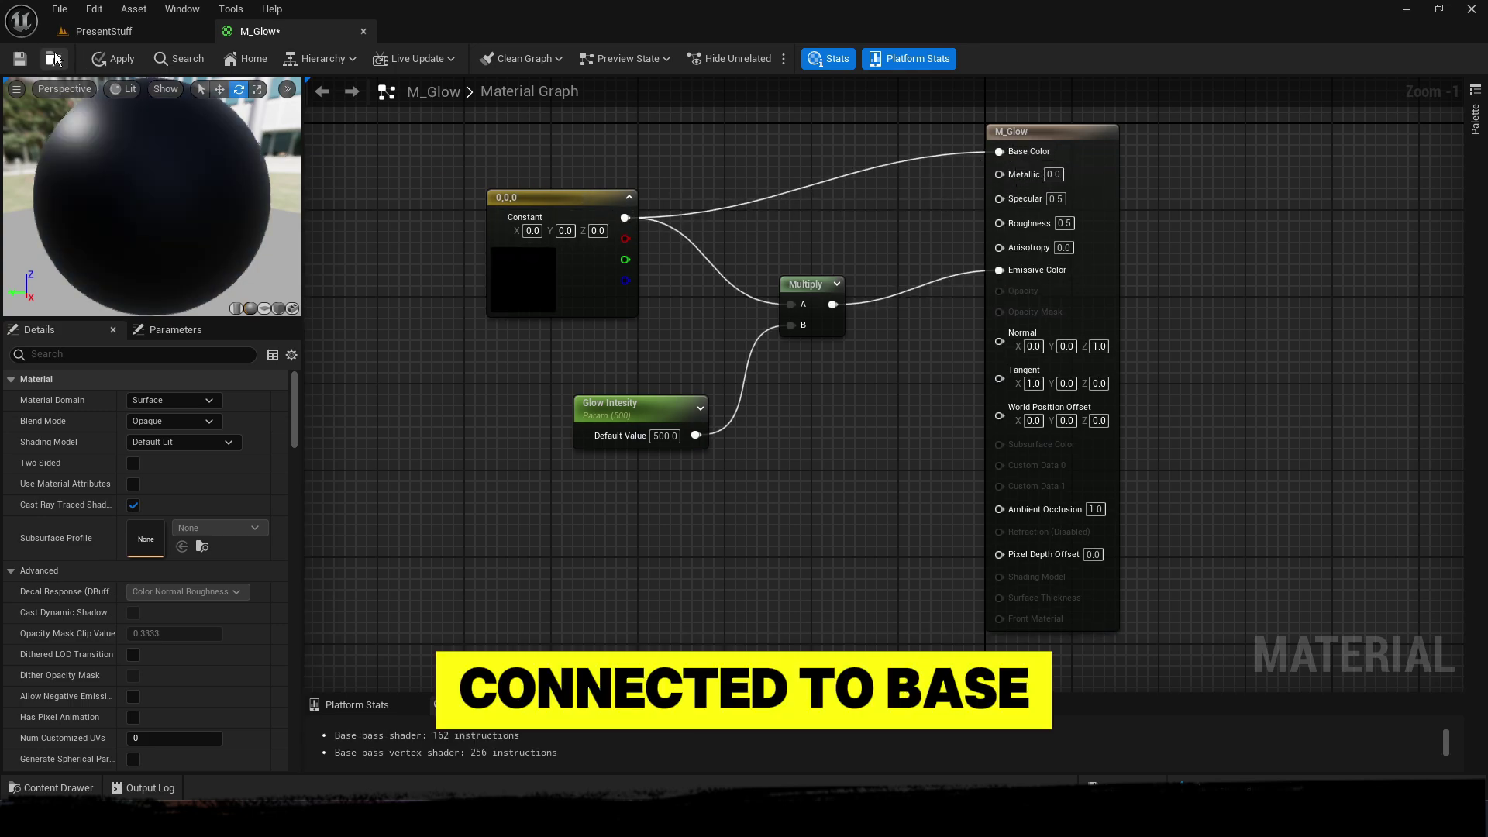
left_click(99, 61)
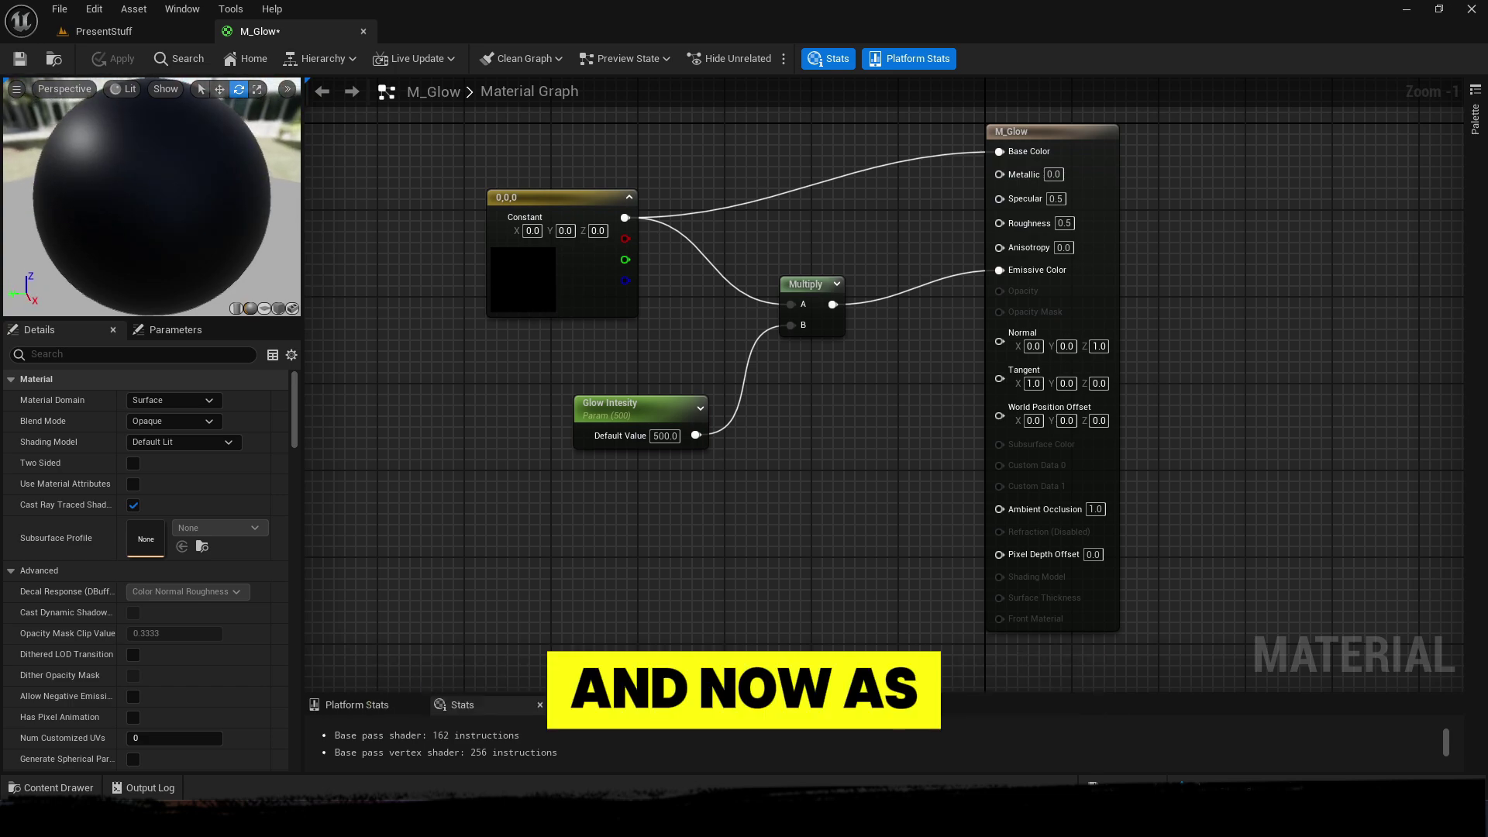
- Set the constant colour to yellow (R 1.0, G 0.812067, B 0.0) and save the M_Glow material
left_click(512, 263)
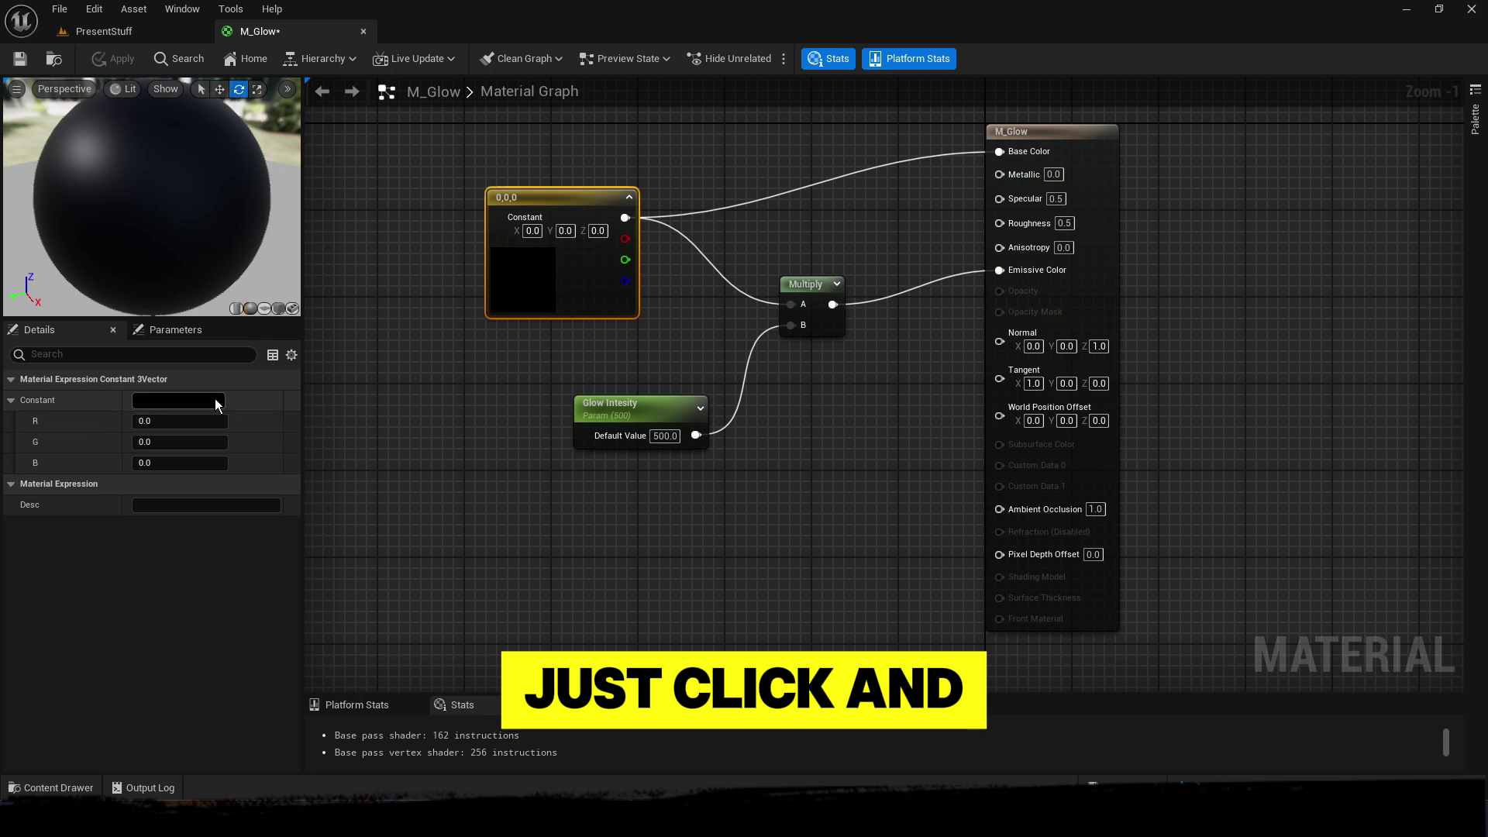
left_click(179, 400)
left_click_drag(300, 514, 364, 588)
left_click(436, 766)
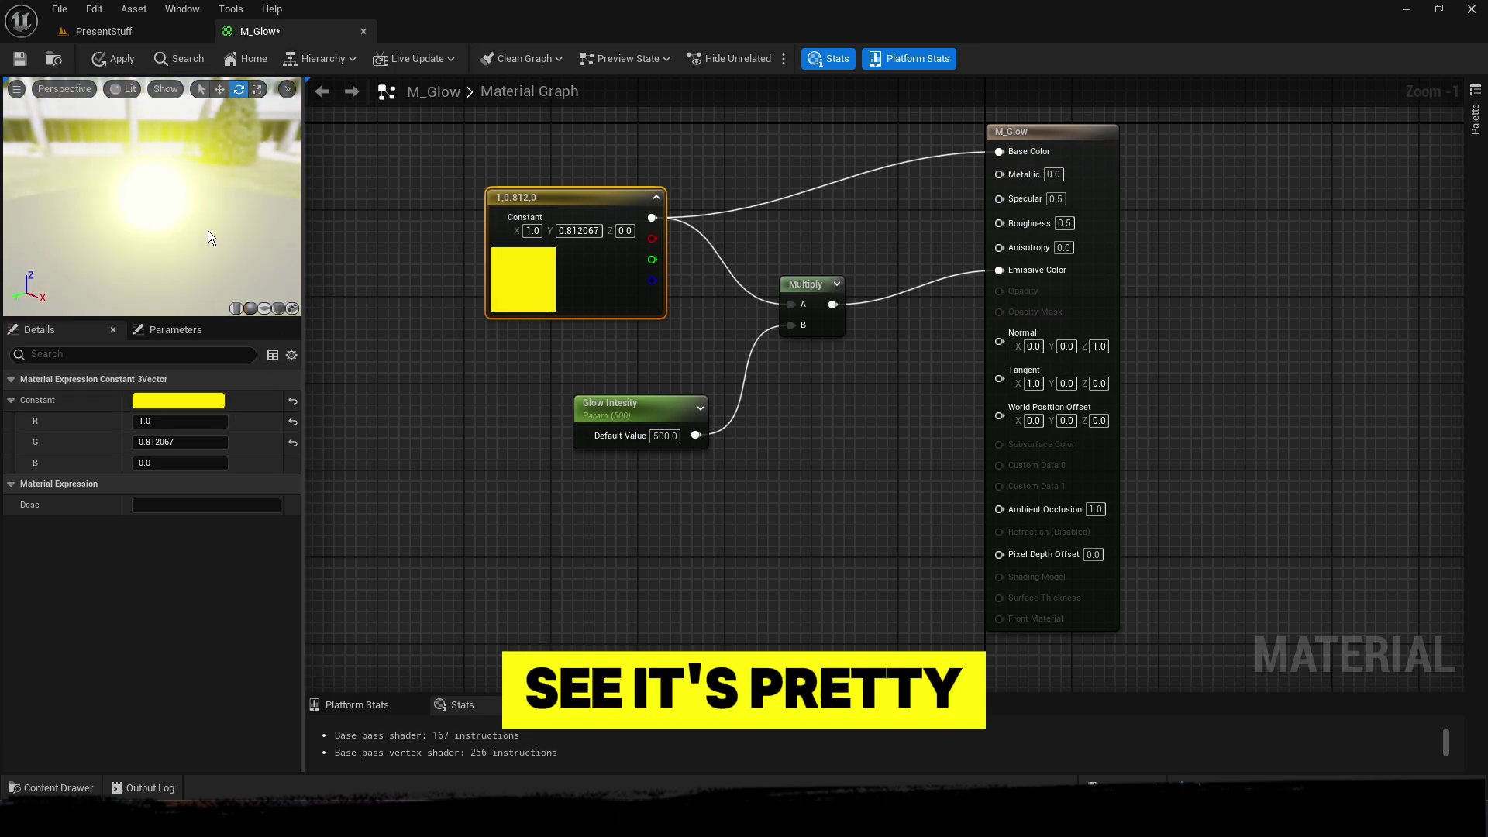
mouse_move(151, 197)
left_mouse_down()
mouse_move(183, 203)
mouse_move(194, 248)
mouse_move(174, 166)
mouse_move(155, 194)
mouse_move(217, 208)
mouse_move(147, 191)
mouse_move(149, 172)
left_mouse_up()
left_click(20, 59)
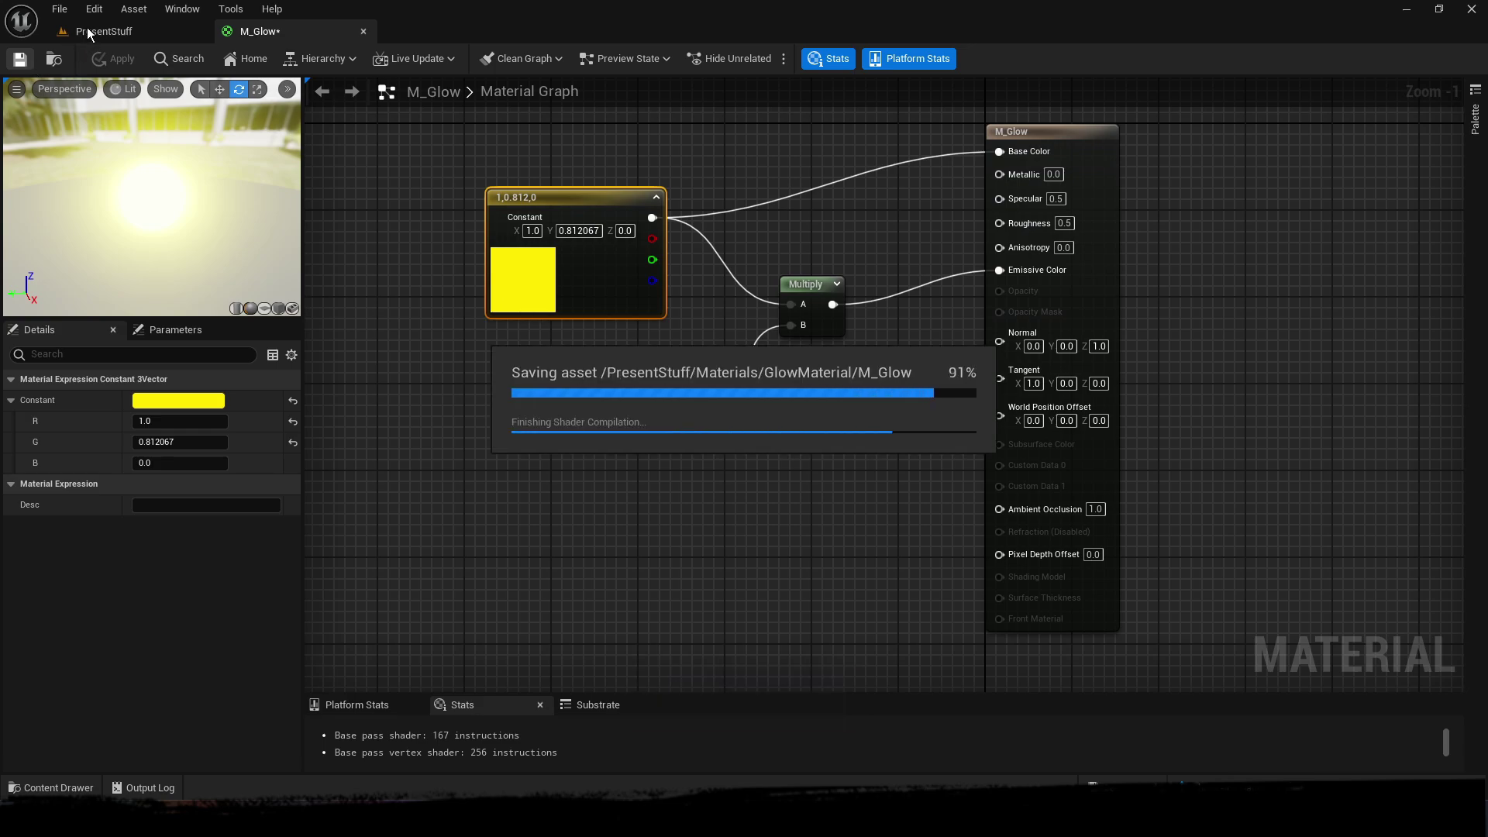
- Return to the PresentStuff level and add a Sphere shape to the scene
left_click(132, 31)
key("w")
right_click_drag(469, 289, 543, 318)
left_click(331, 59)
mouse_move(368, 154)
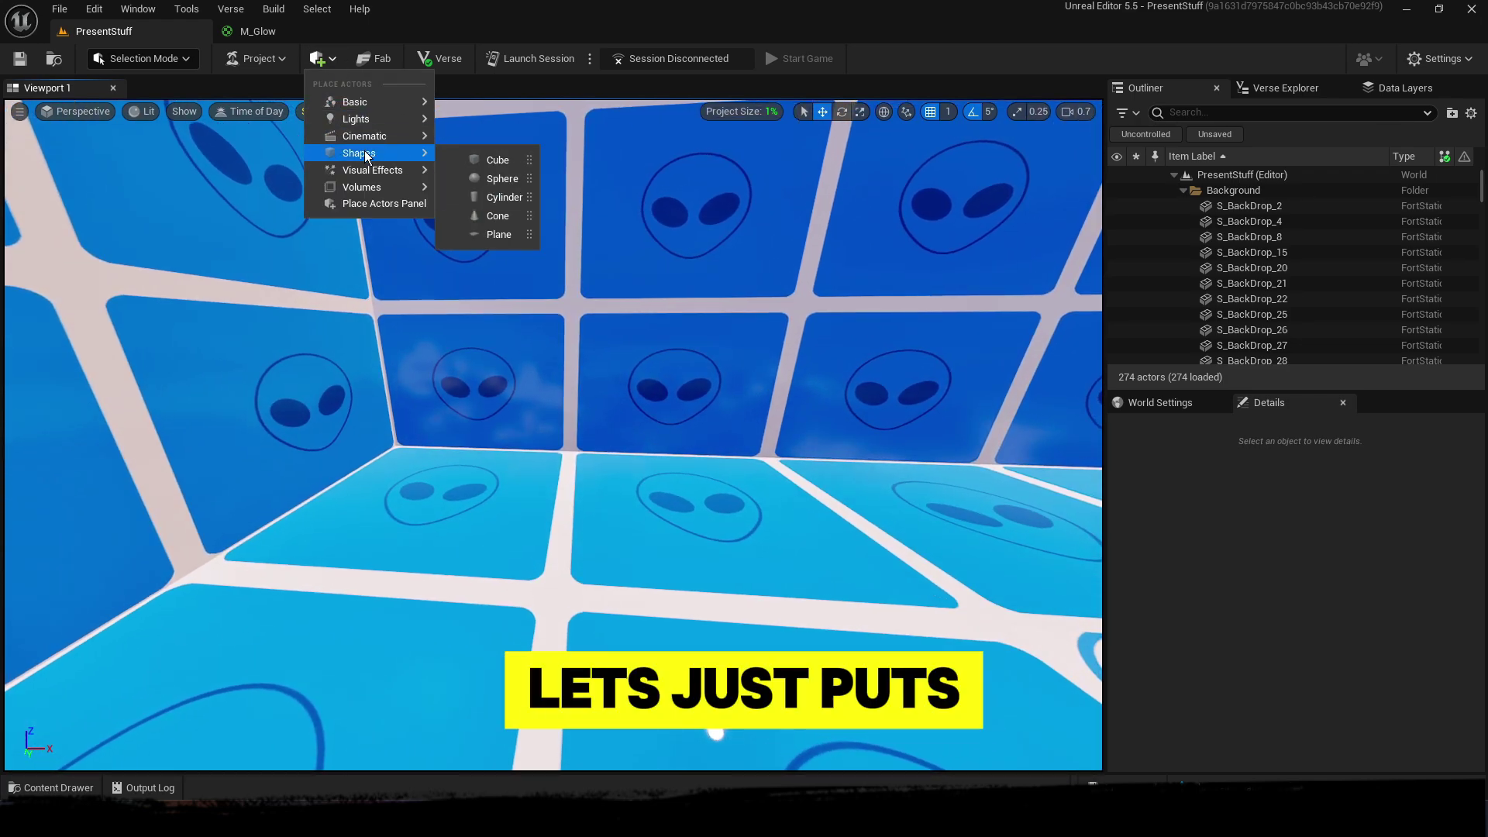
left_click(502, 178)
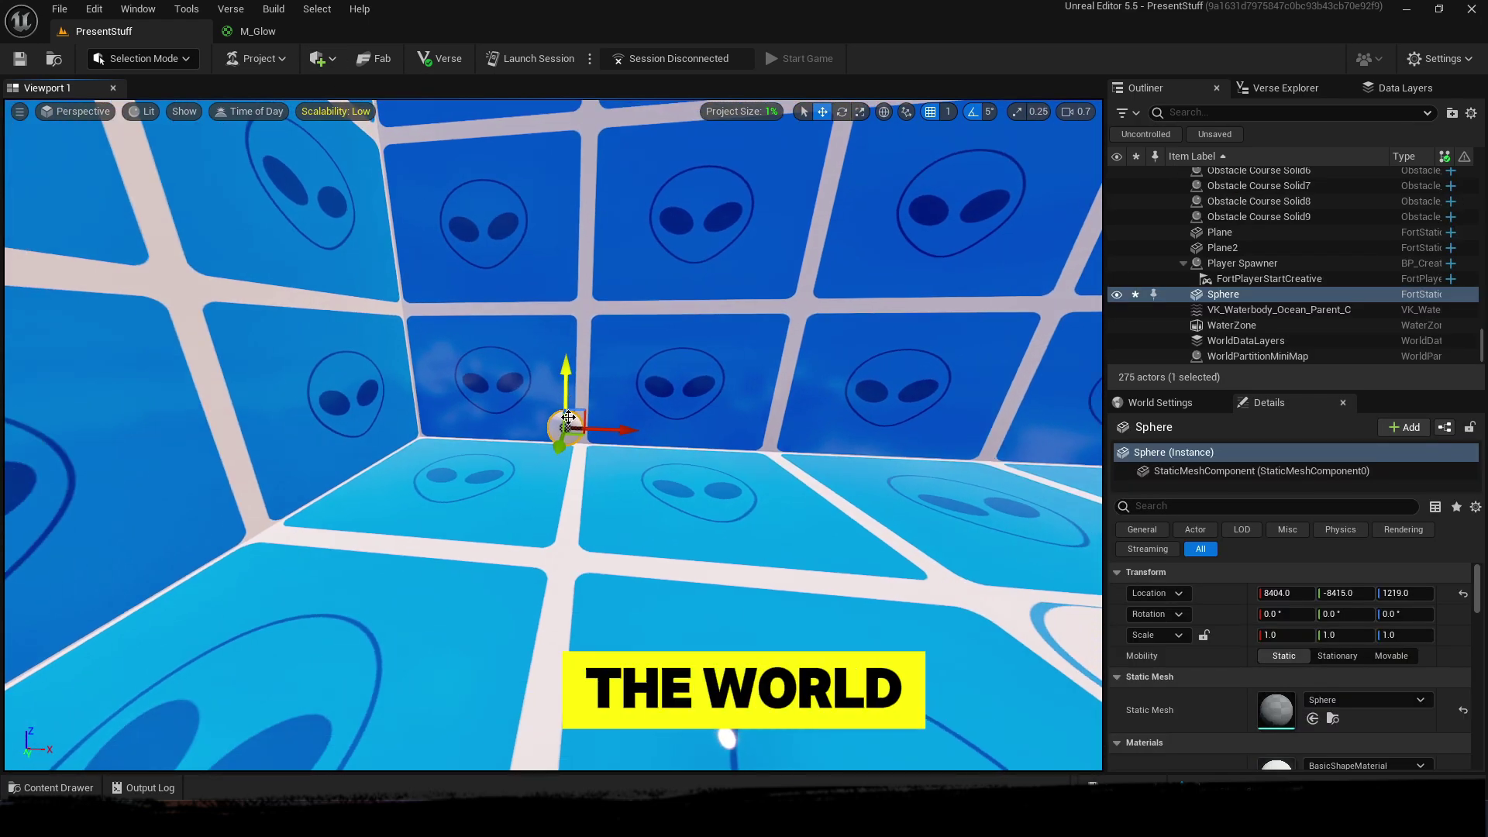
- Apply the M_Glow material from the GlowMaterial folder to the Sphere in the level
right_click_drag(558, 445, 582, 490)
key("w")
key("w")
scroll(587, 322, "down", 3)
right_click_drag(587, 322, 625, 329)
key("ctrl+space")
left_click(654, 593)
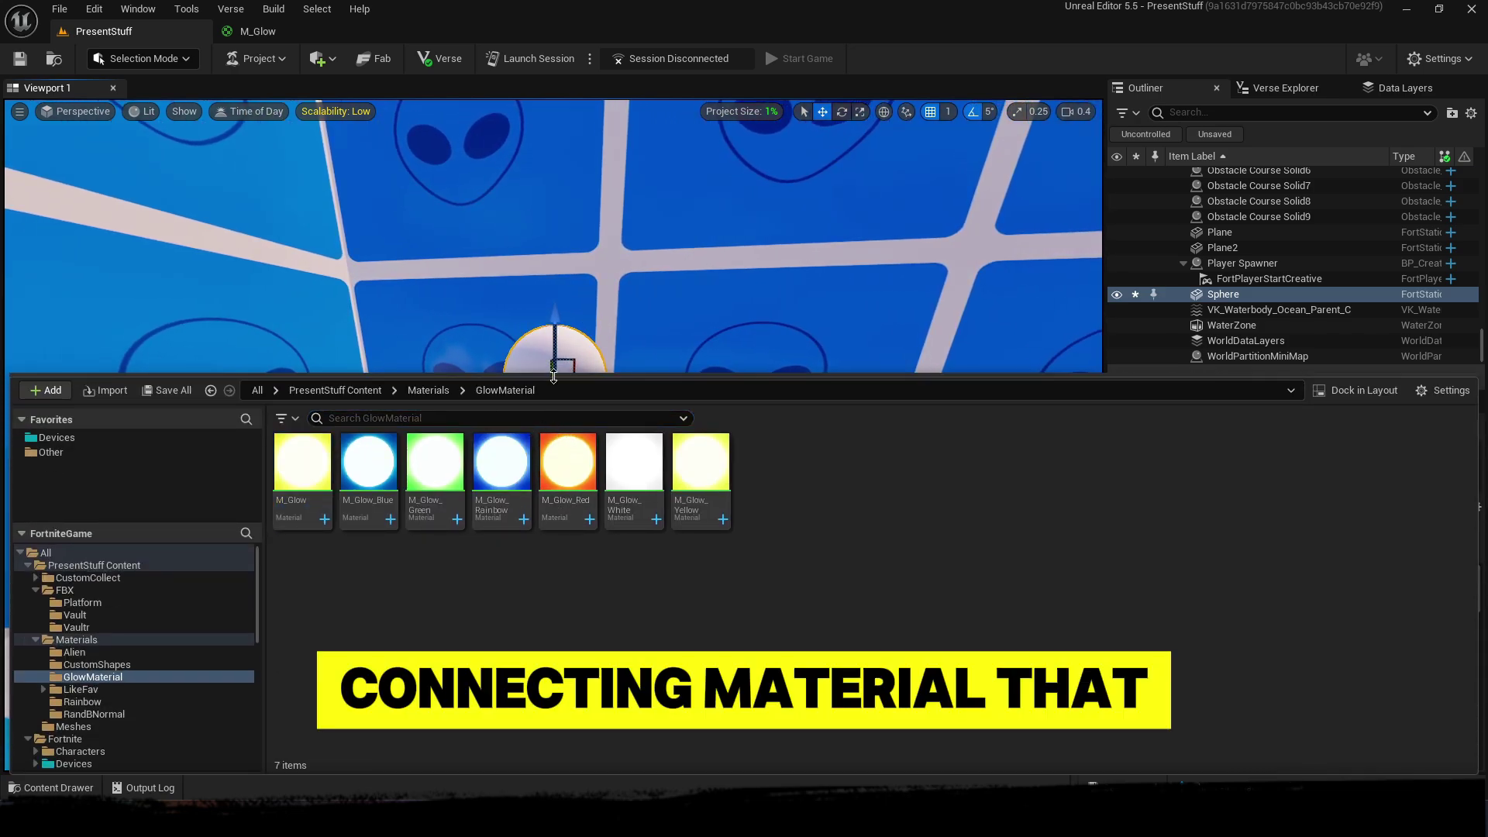
left_click_drag(553, 377, 553, 482)
left_click_drag(404, 494, 546, 381)
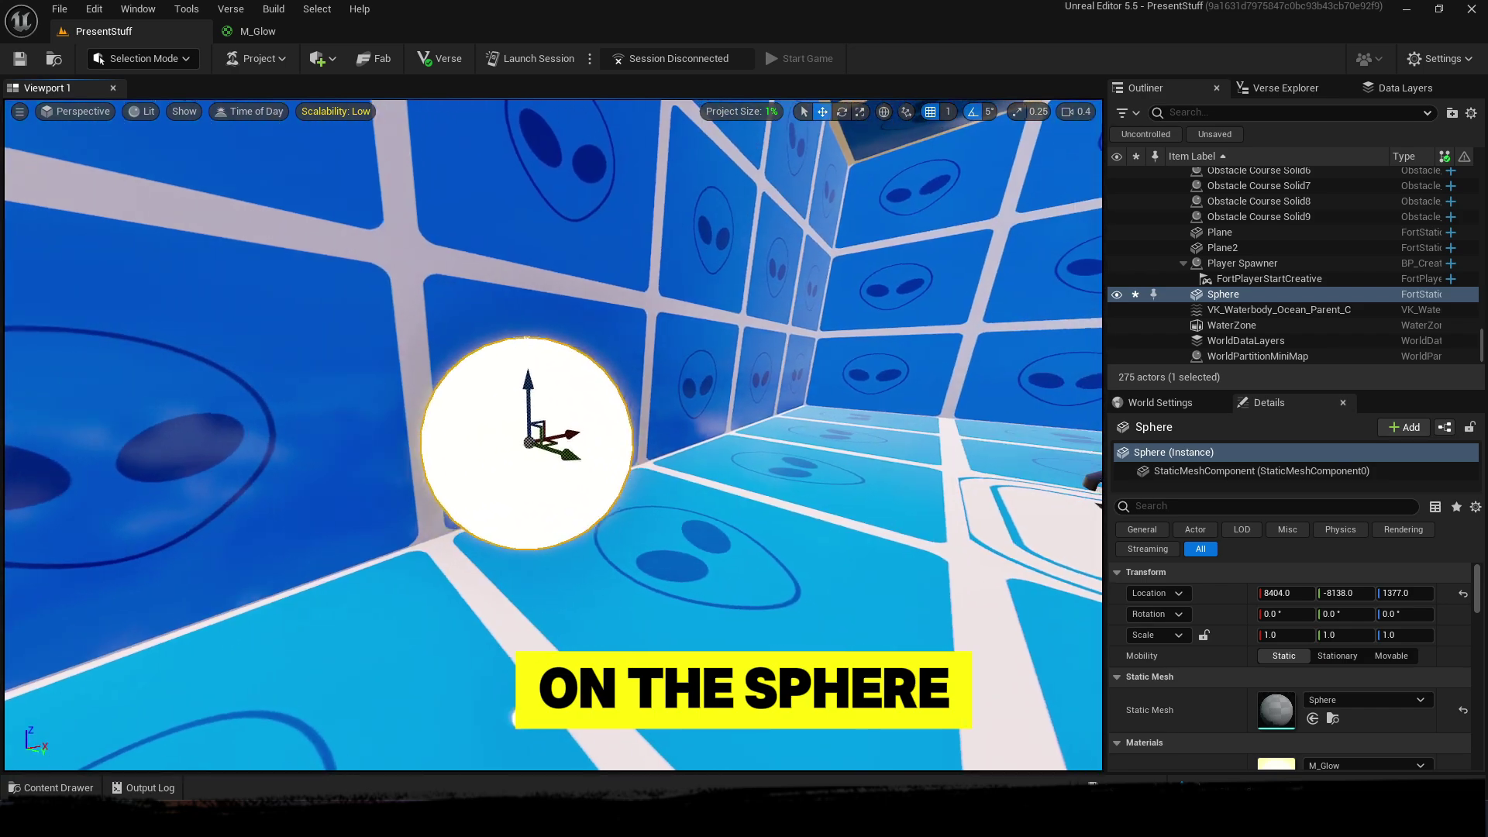
right_click_drag(547, 382, 511, 381)
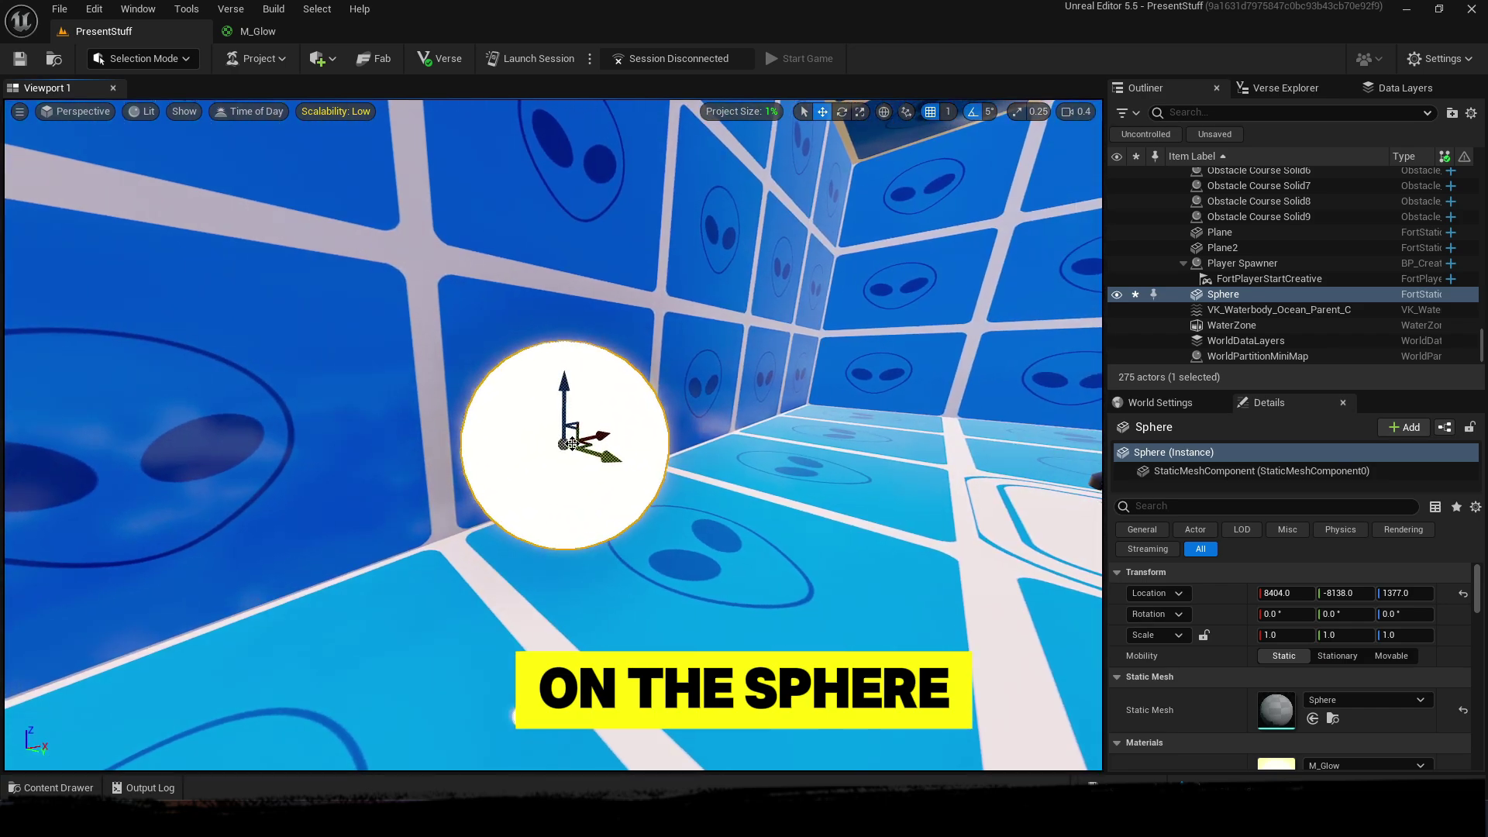
- Move the glowing Sphere down towards the room's corner, to location 8175, -8295, 1262
left_click_drag(566, 389, 349, 560)
right_click_drag(349, 560, 186, 560)
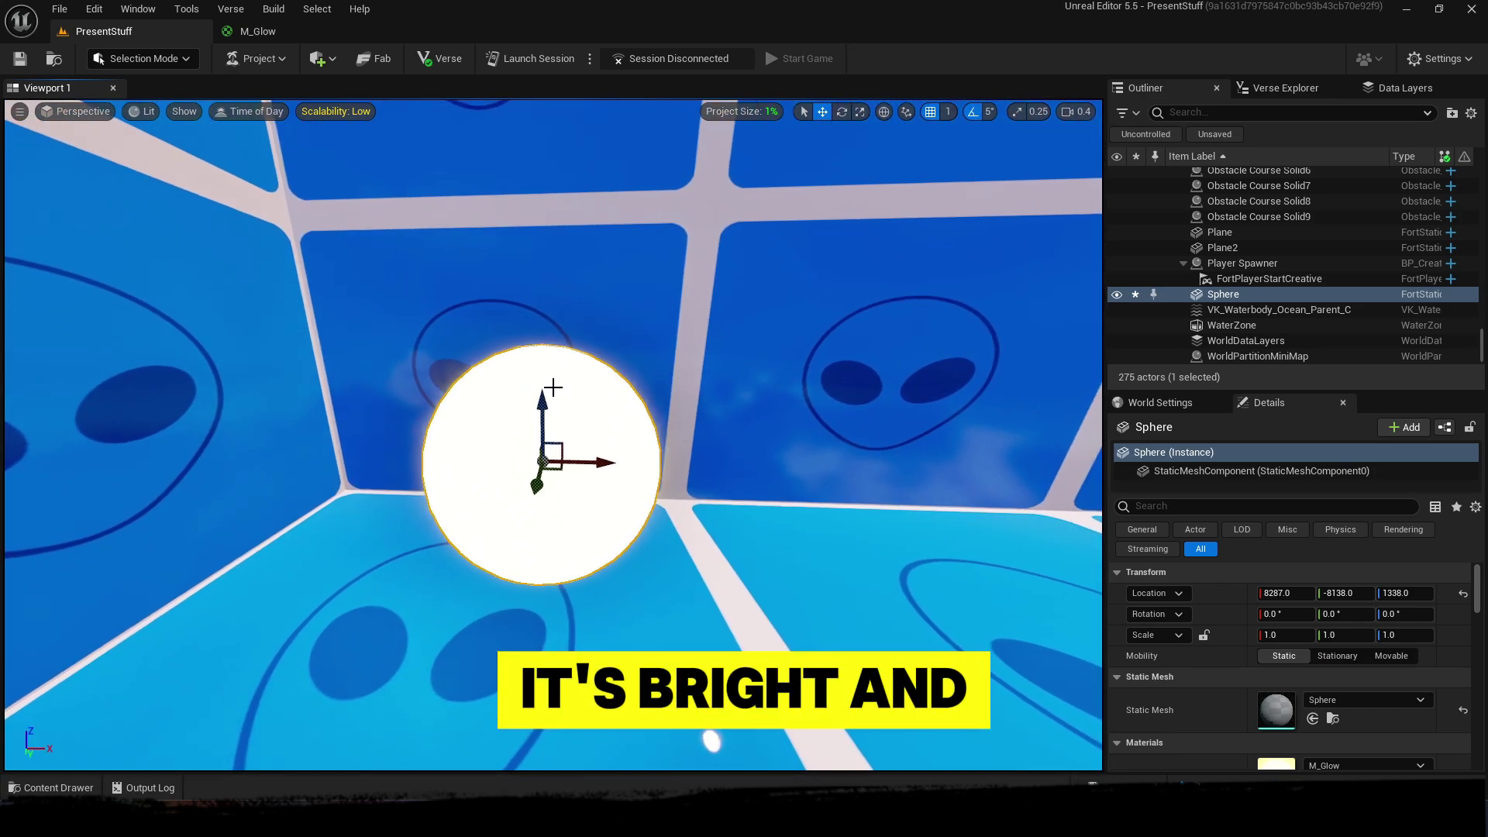
left_click_drag(551, 393, 549, 533)
left_click_drag(539, 634, 496, 479)
right_click_drag(496, 479, 440, 97)
key("w")
- Preview the Sphere's glow at Cinematic scalability, and return the scalability to Low
left_click(349, 111)
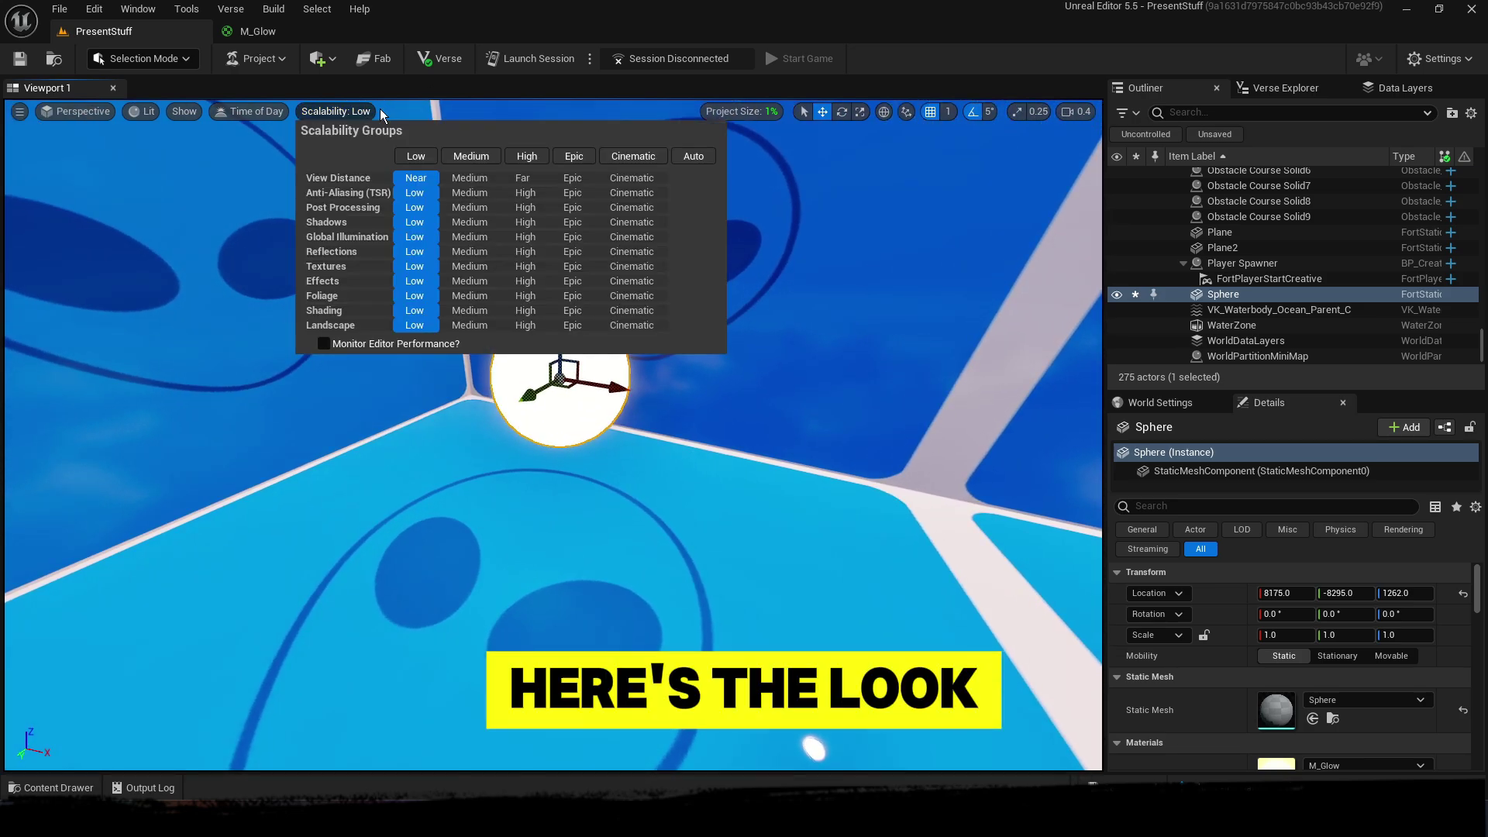
left_click(634, 156)
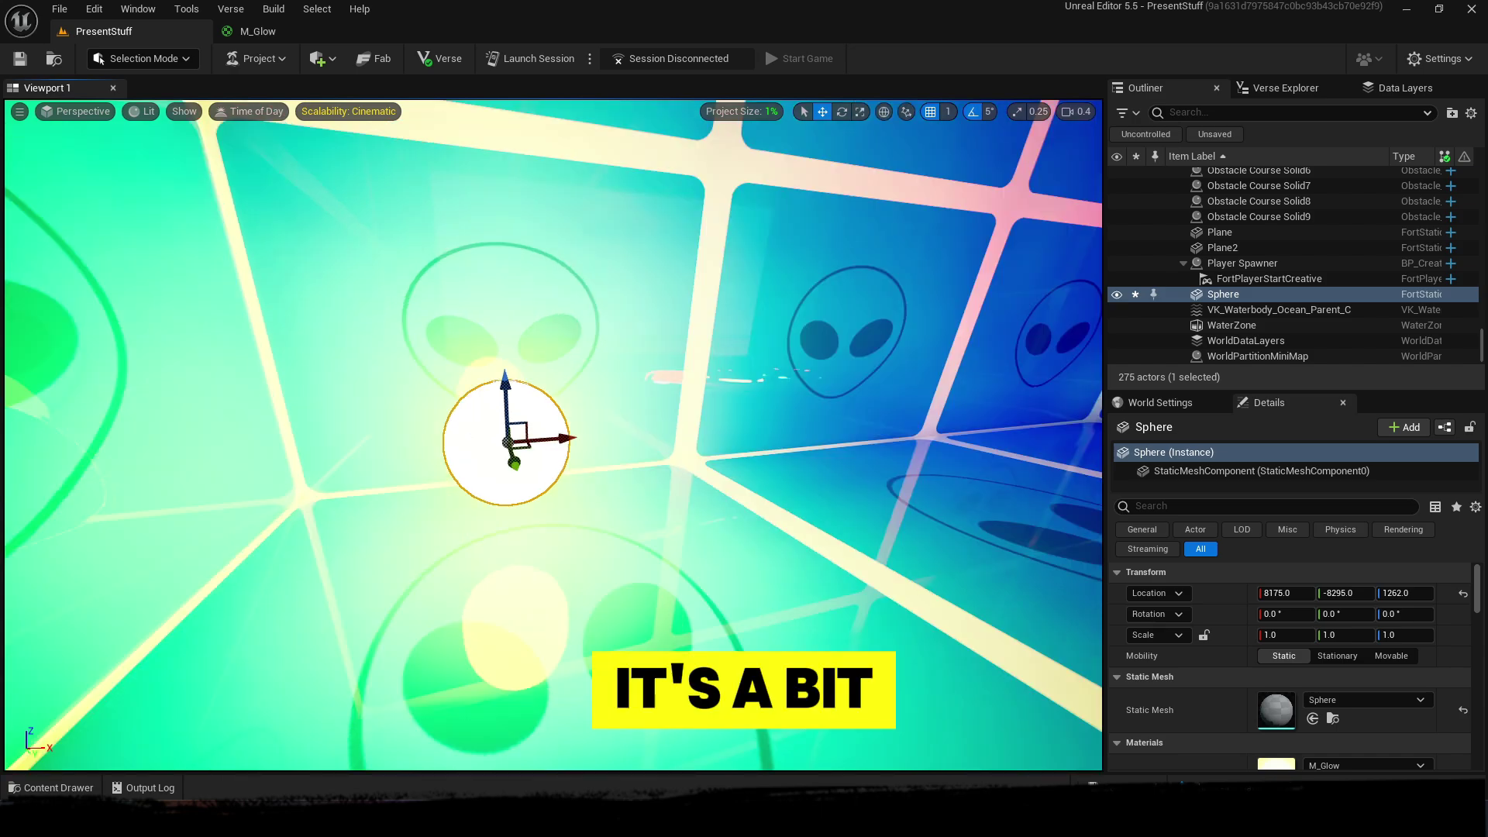
right_click_drag(573, 442, 608, 422)
left_click(349, 111)
left_click(416, 157)
- In the M_Glow material, try Glow Intesity default values of 300 and 80
key("ctrl+space")
left_click(286, 32)
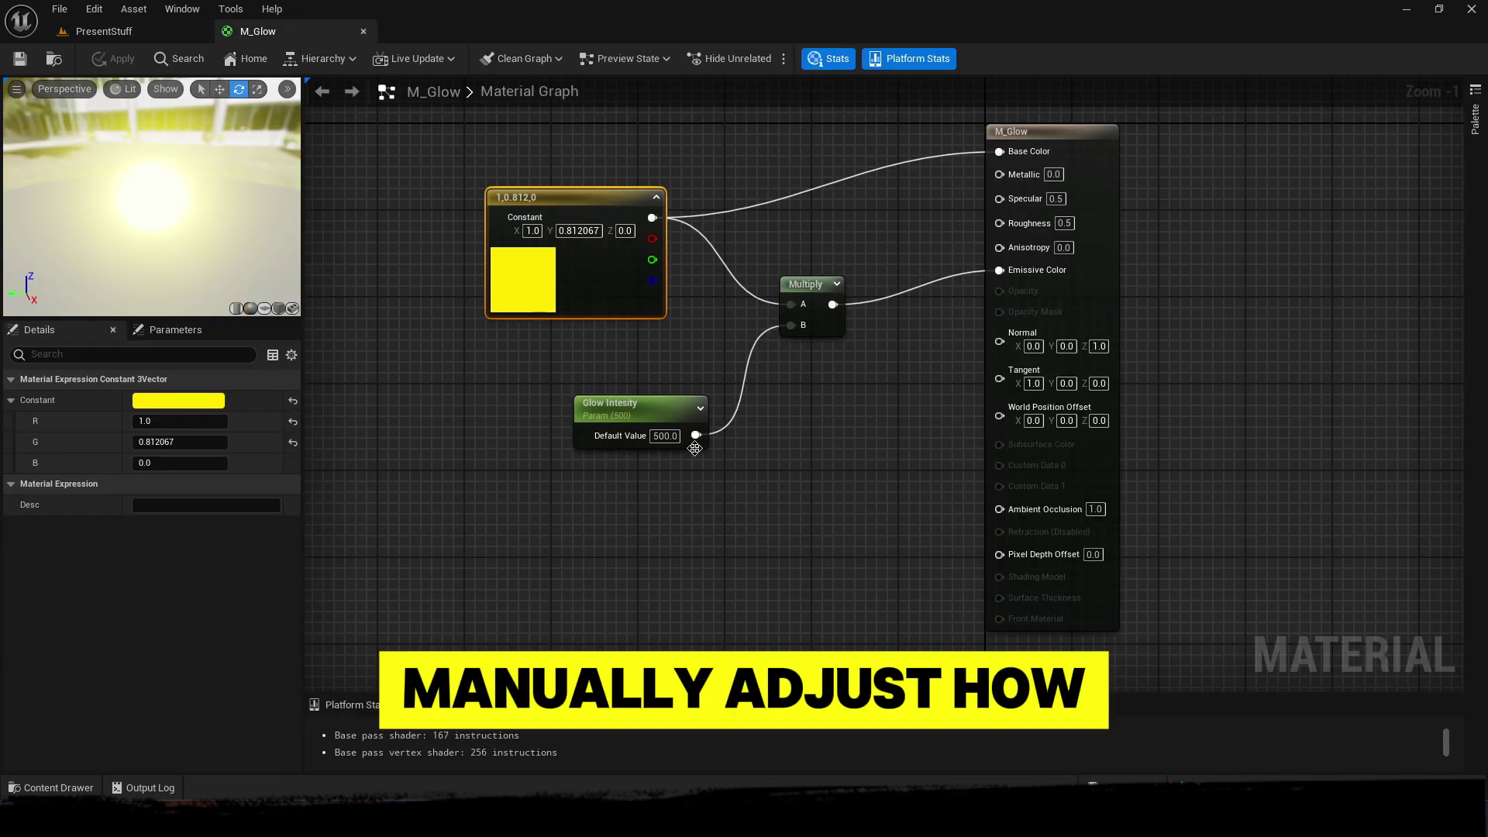
left_click(660, 436)
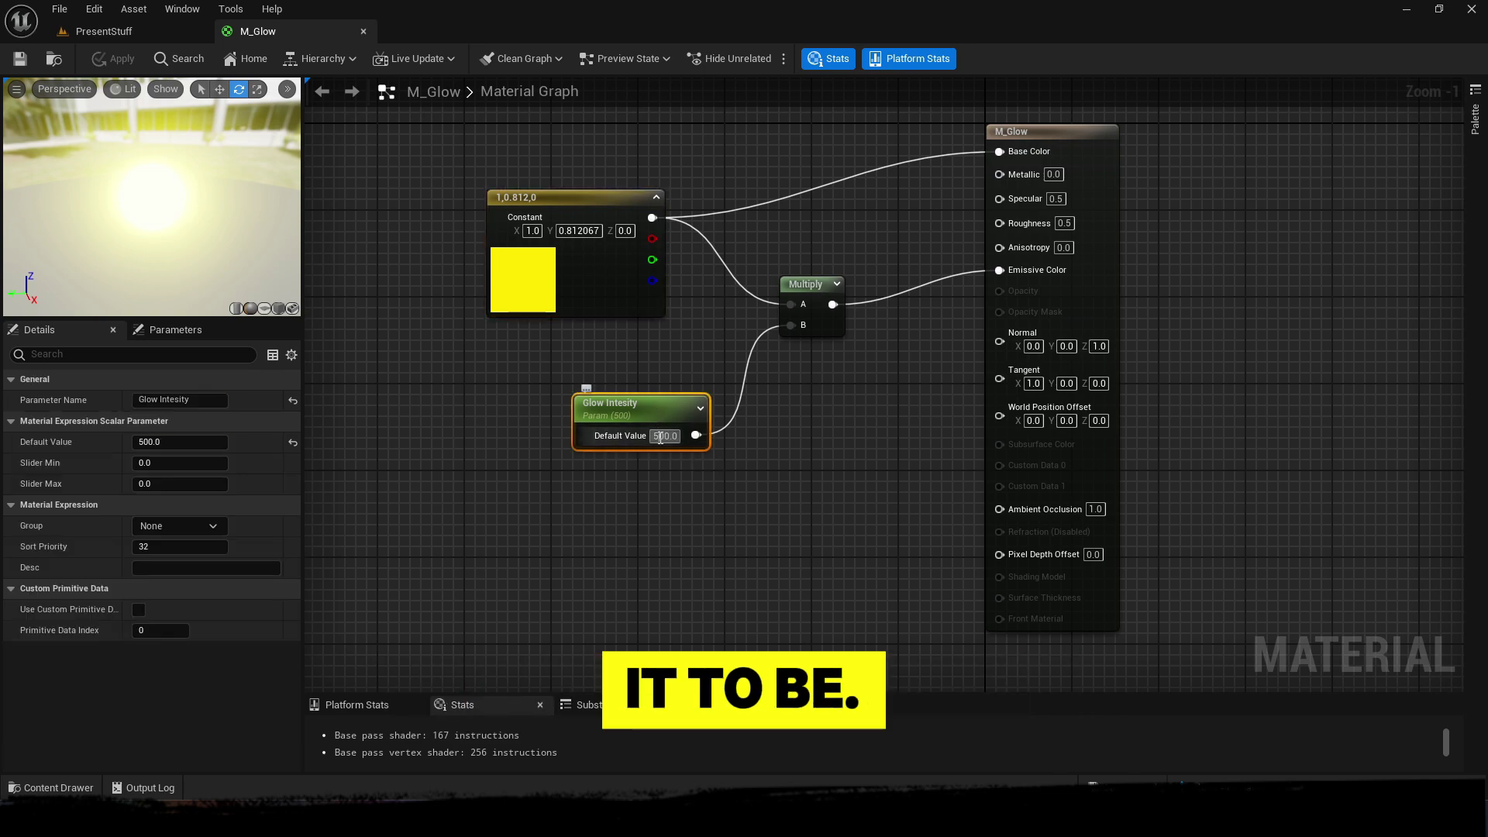
type("3")
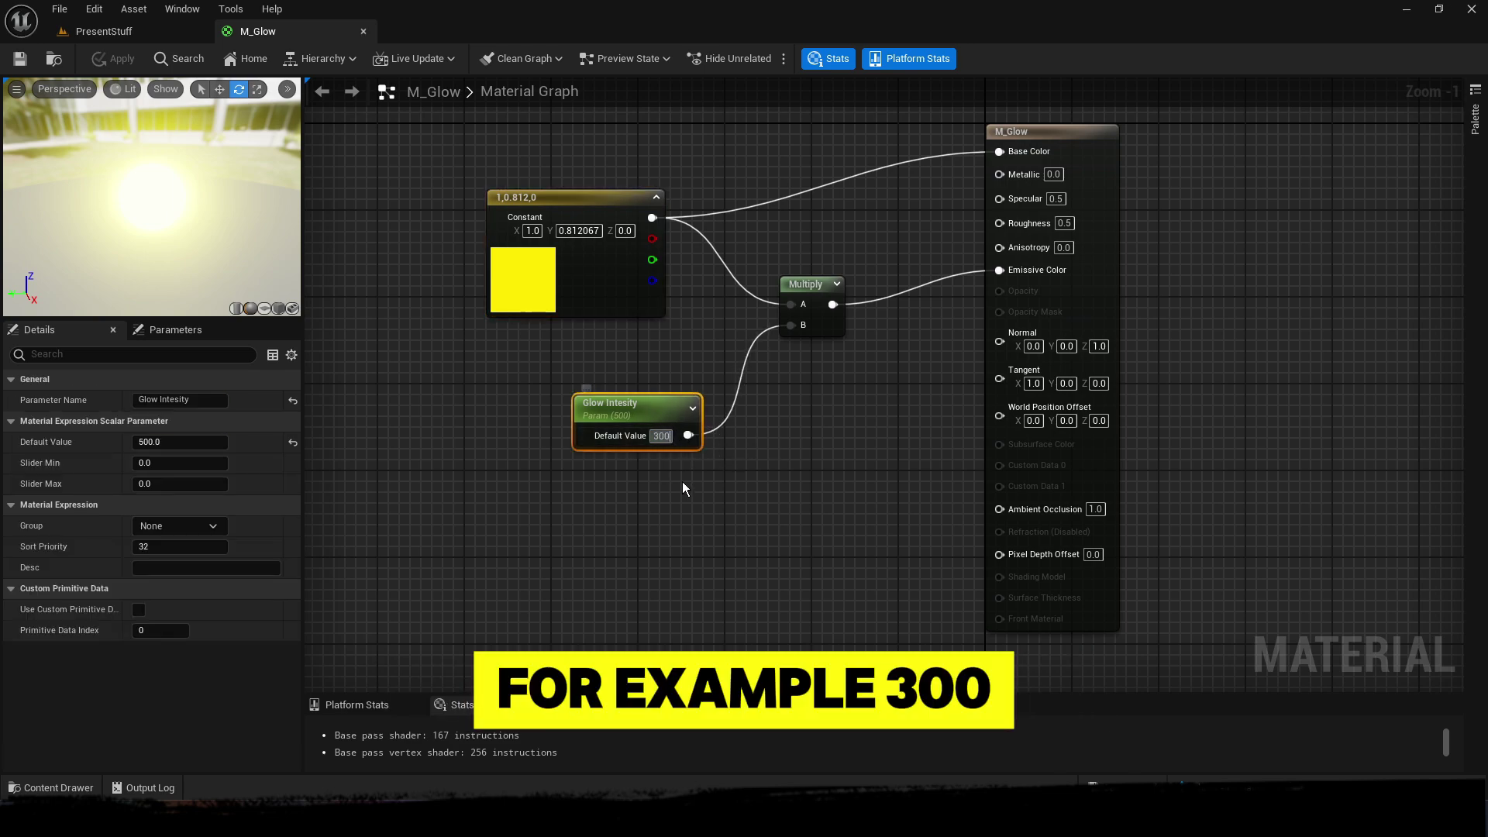
type("00")
left_click(683, 482)
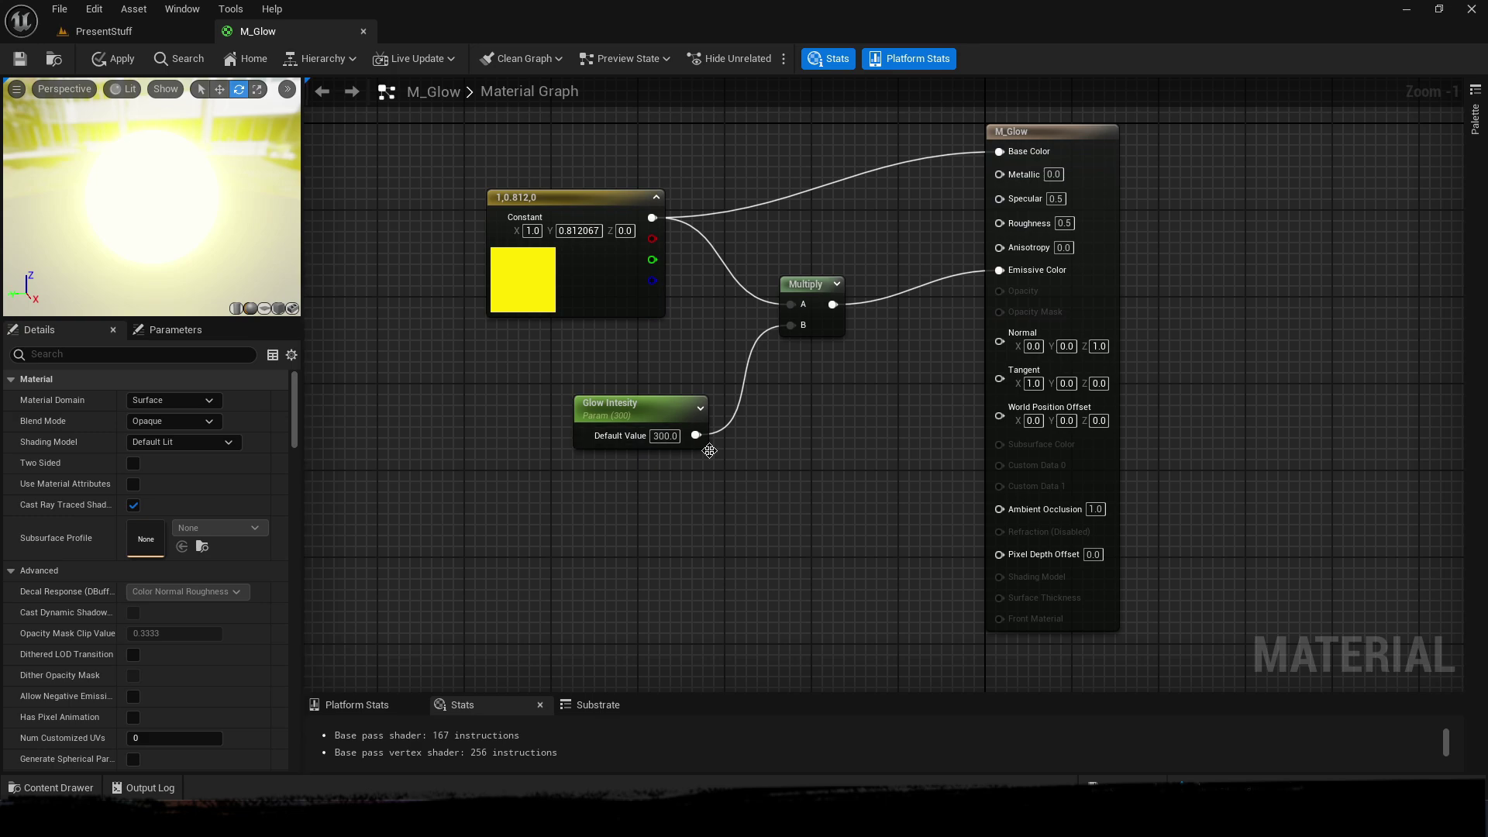
left_click(665, 436)
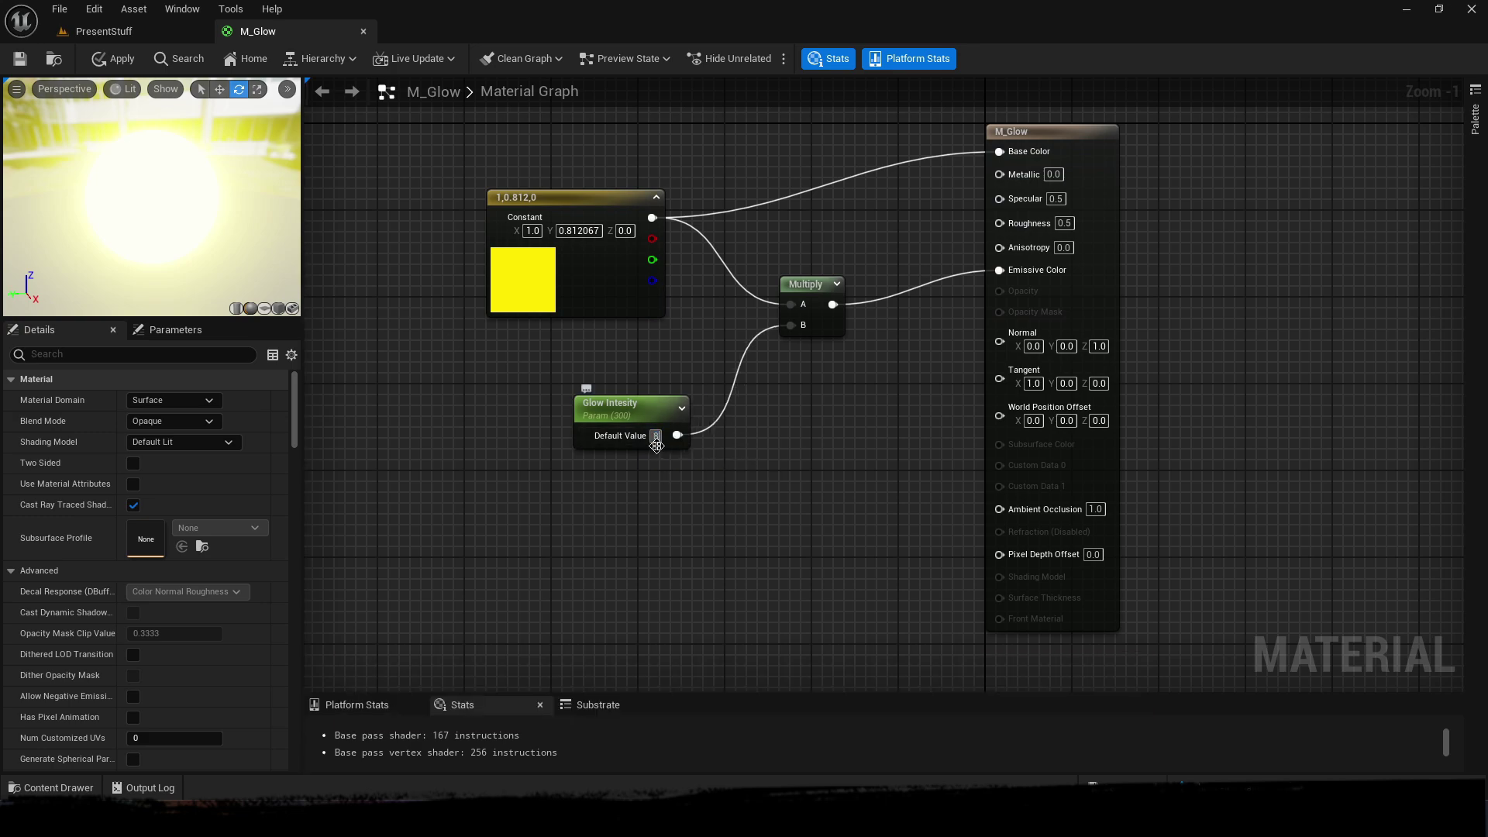
left_click(686, 509)
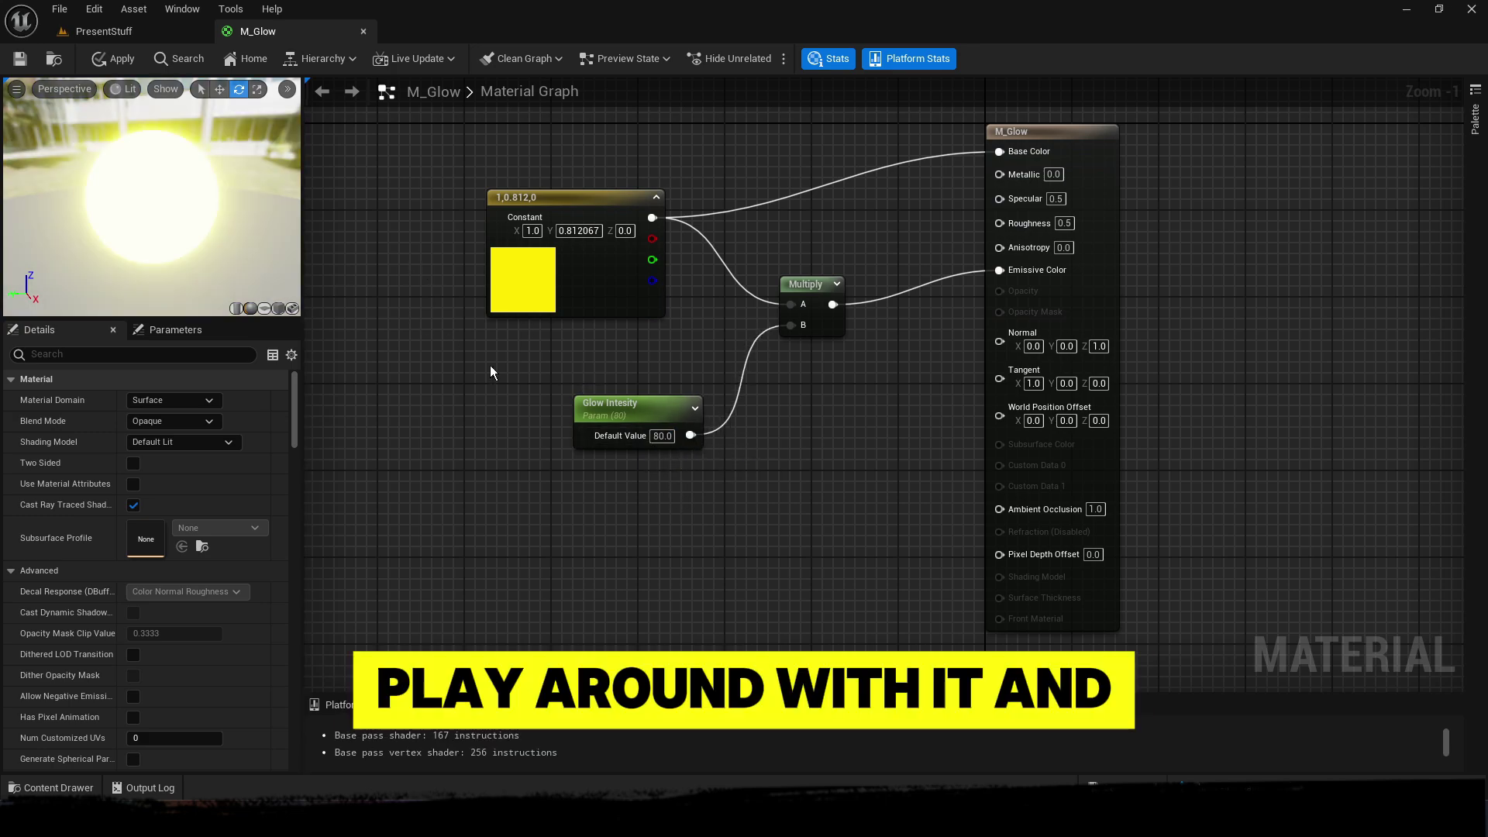
- Set the Glow Intesity default value to 30 and apply the material changes
left_click(669, 436)
type("30")
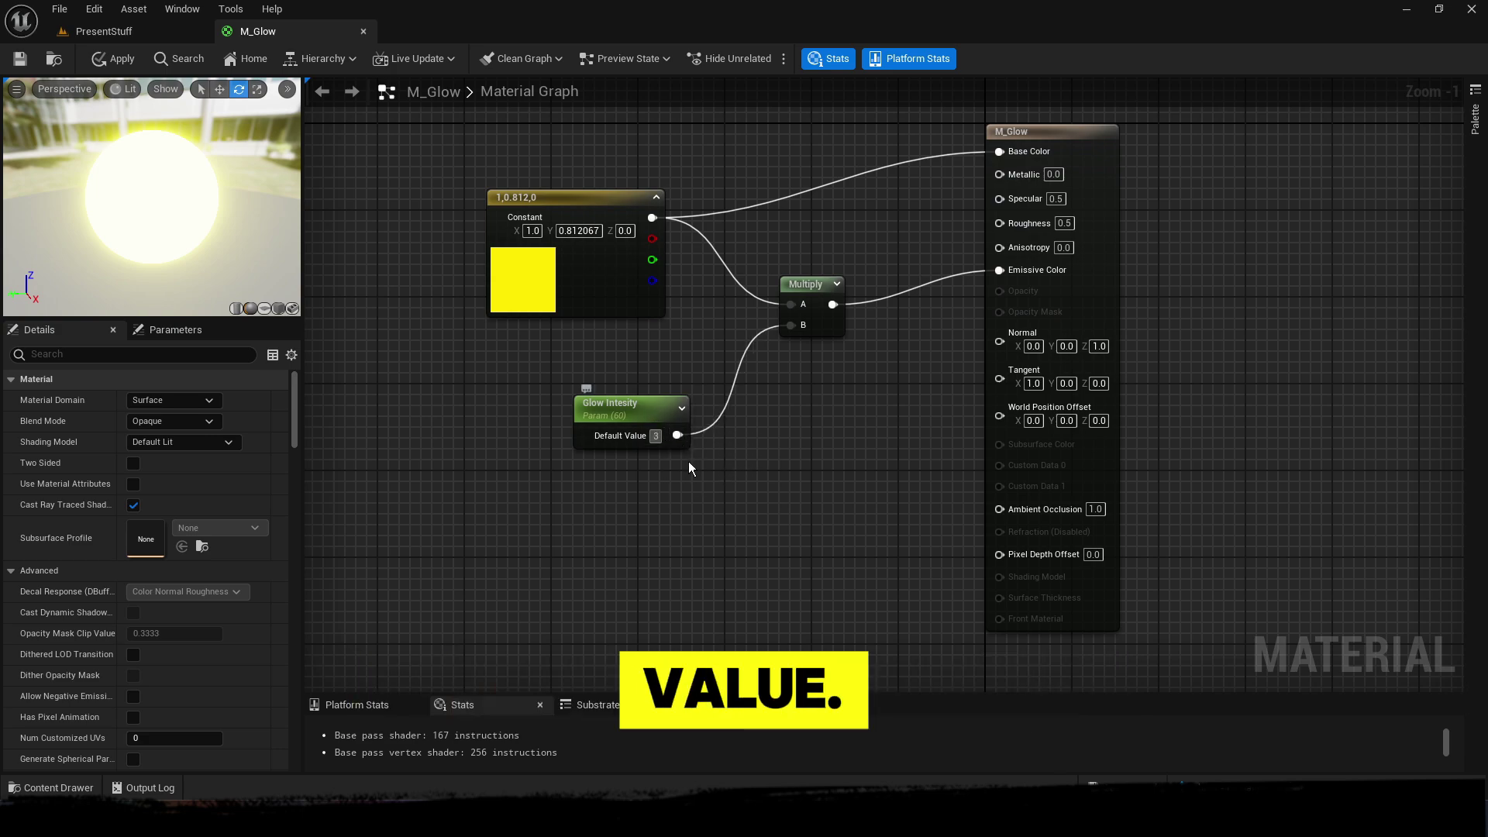
left_click(688, 465)
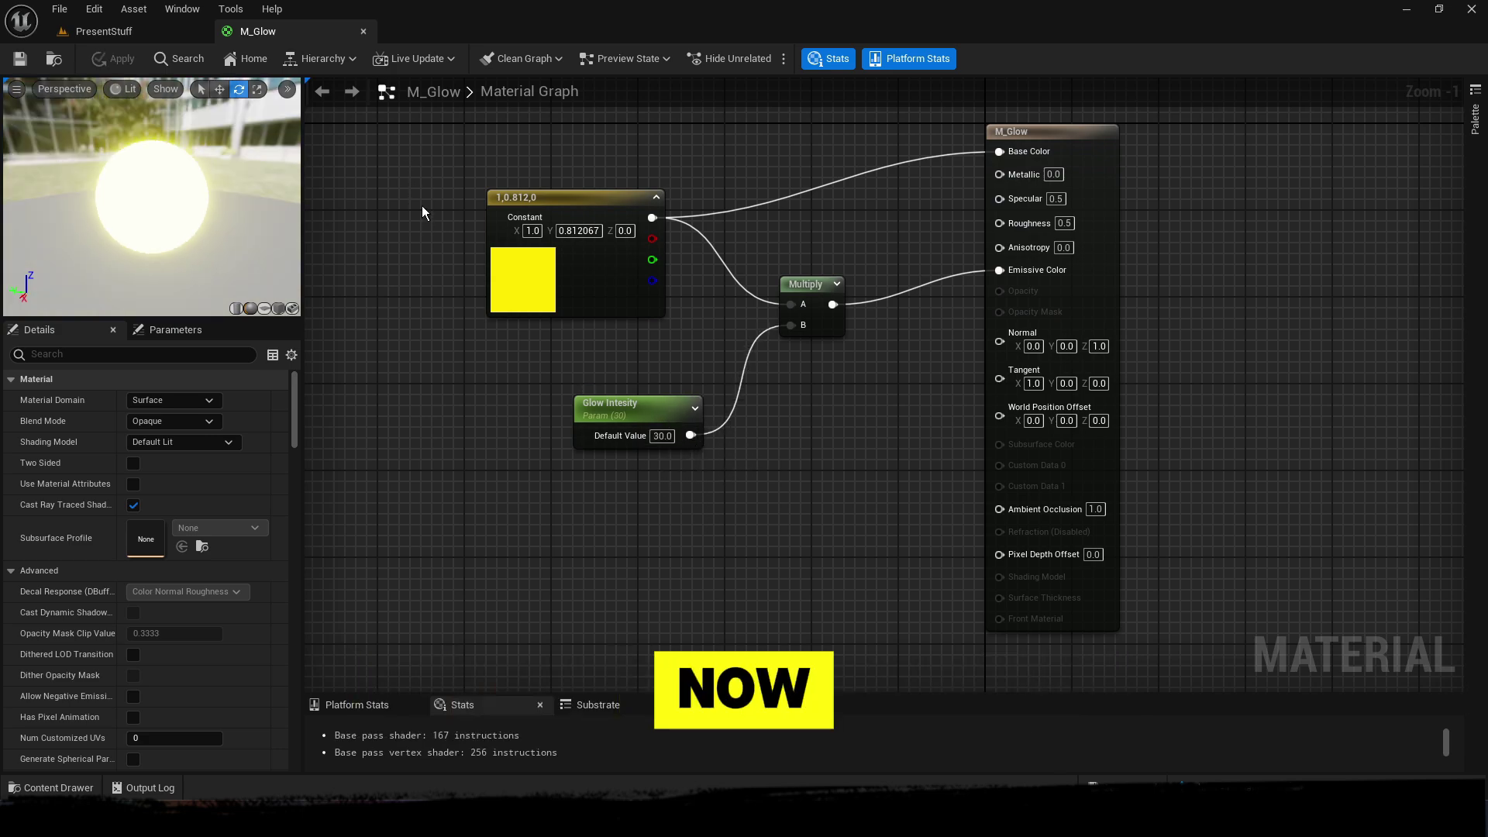
- Open the M_Glow_Rainbow material from the GlowMaterial folder
right_click_drag(422, 206, 500, 236)
key("ctrl+space")
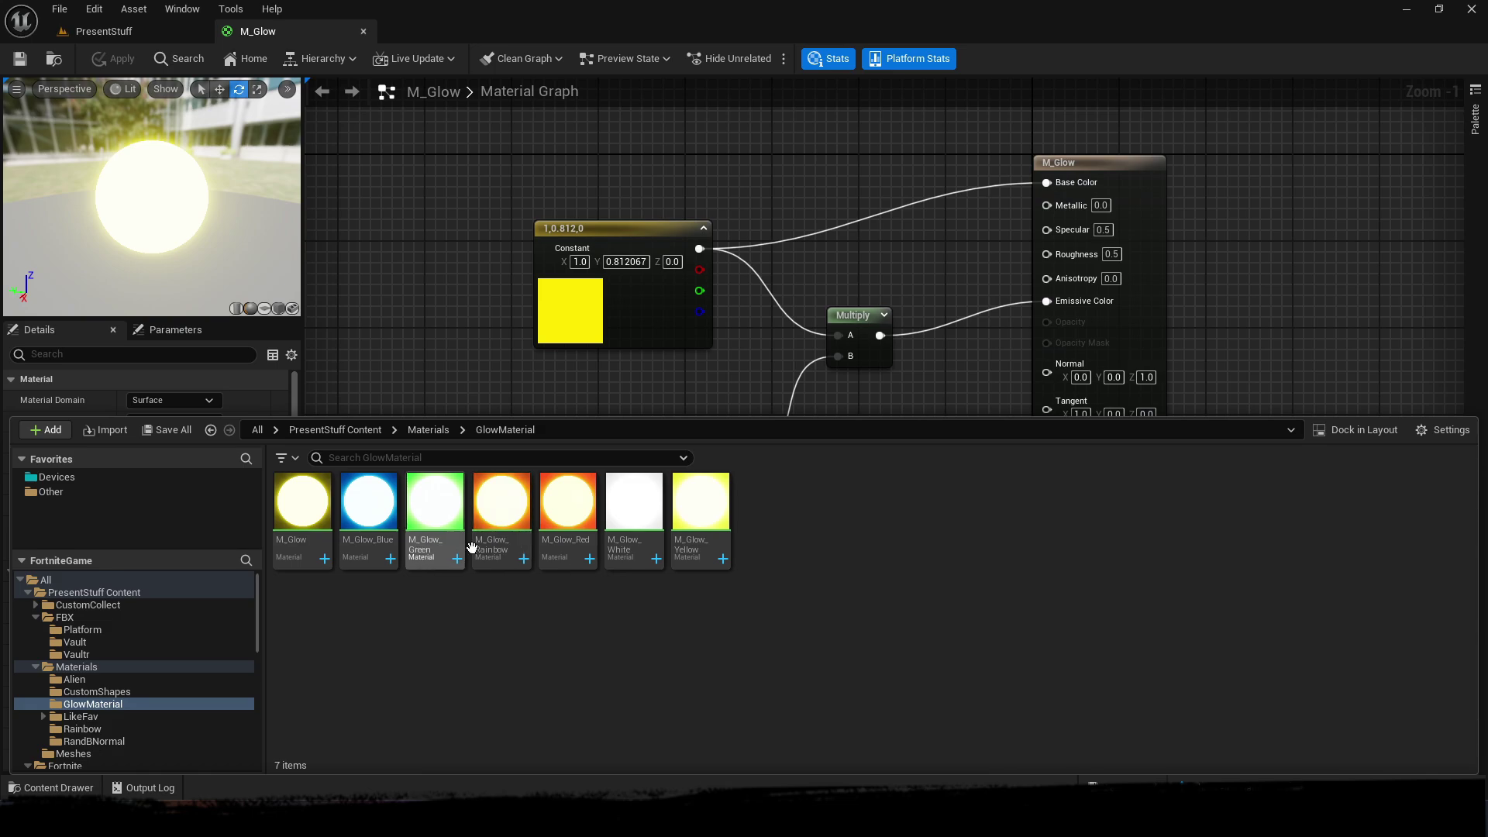
double_click(512, 552)
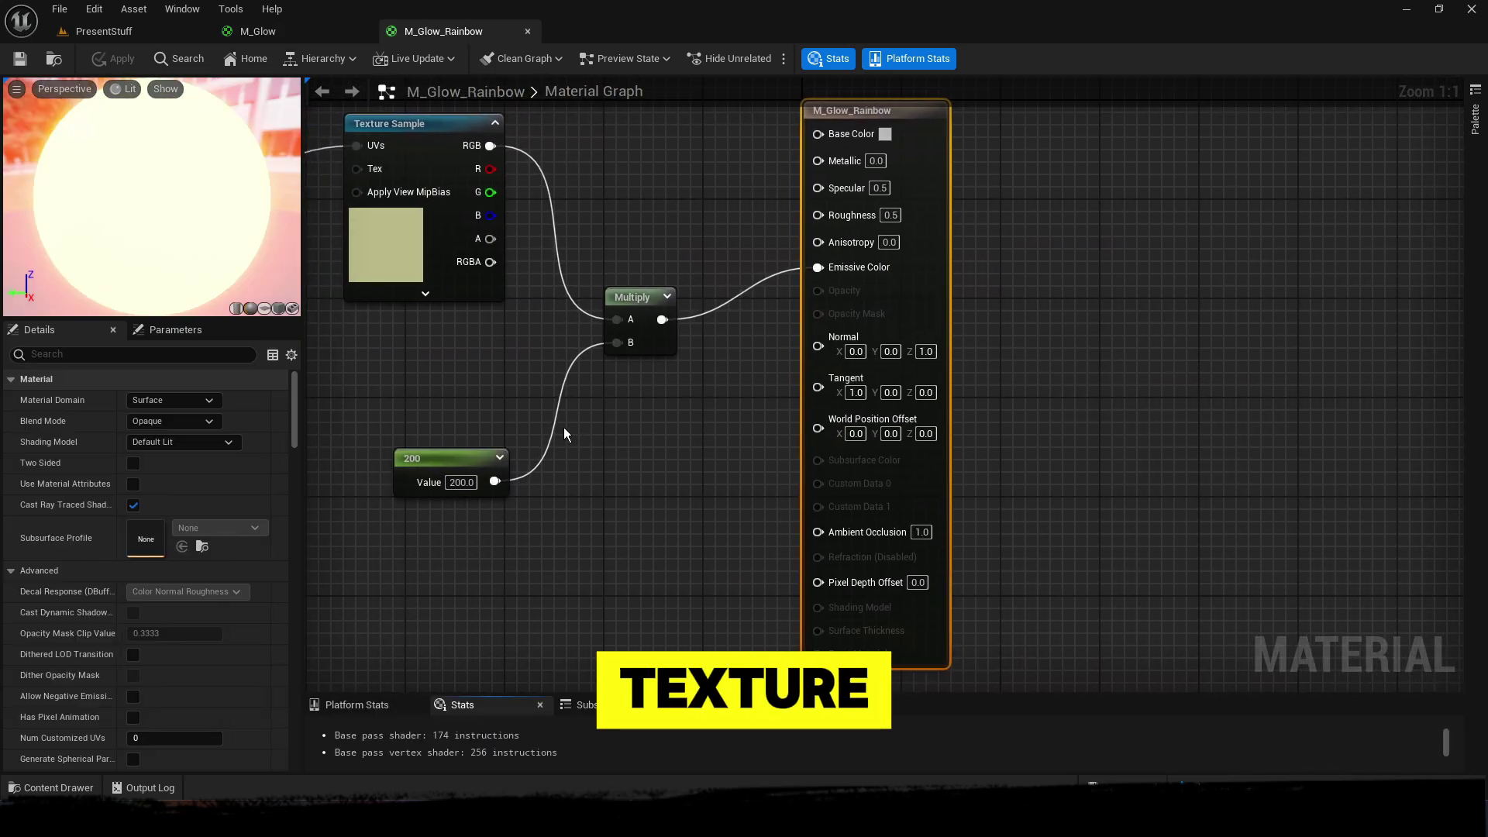
- Open the rainbow gradient texture used by the Texture Sample node and examine its colours
right_click_drag(565, 426, 782, 442)
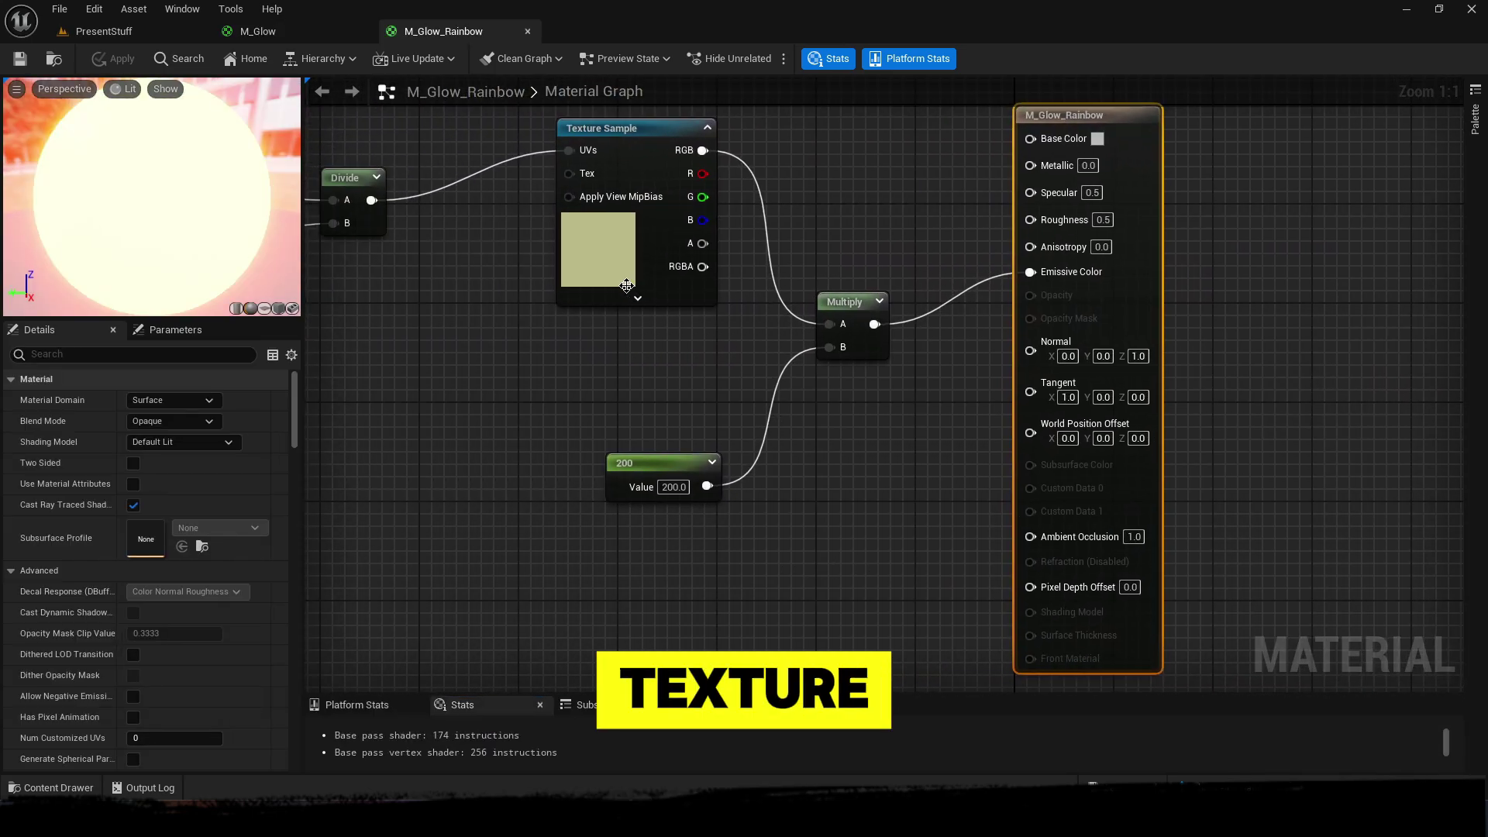
left_click(603, 127)
double_click(146, 528)
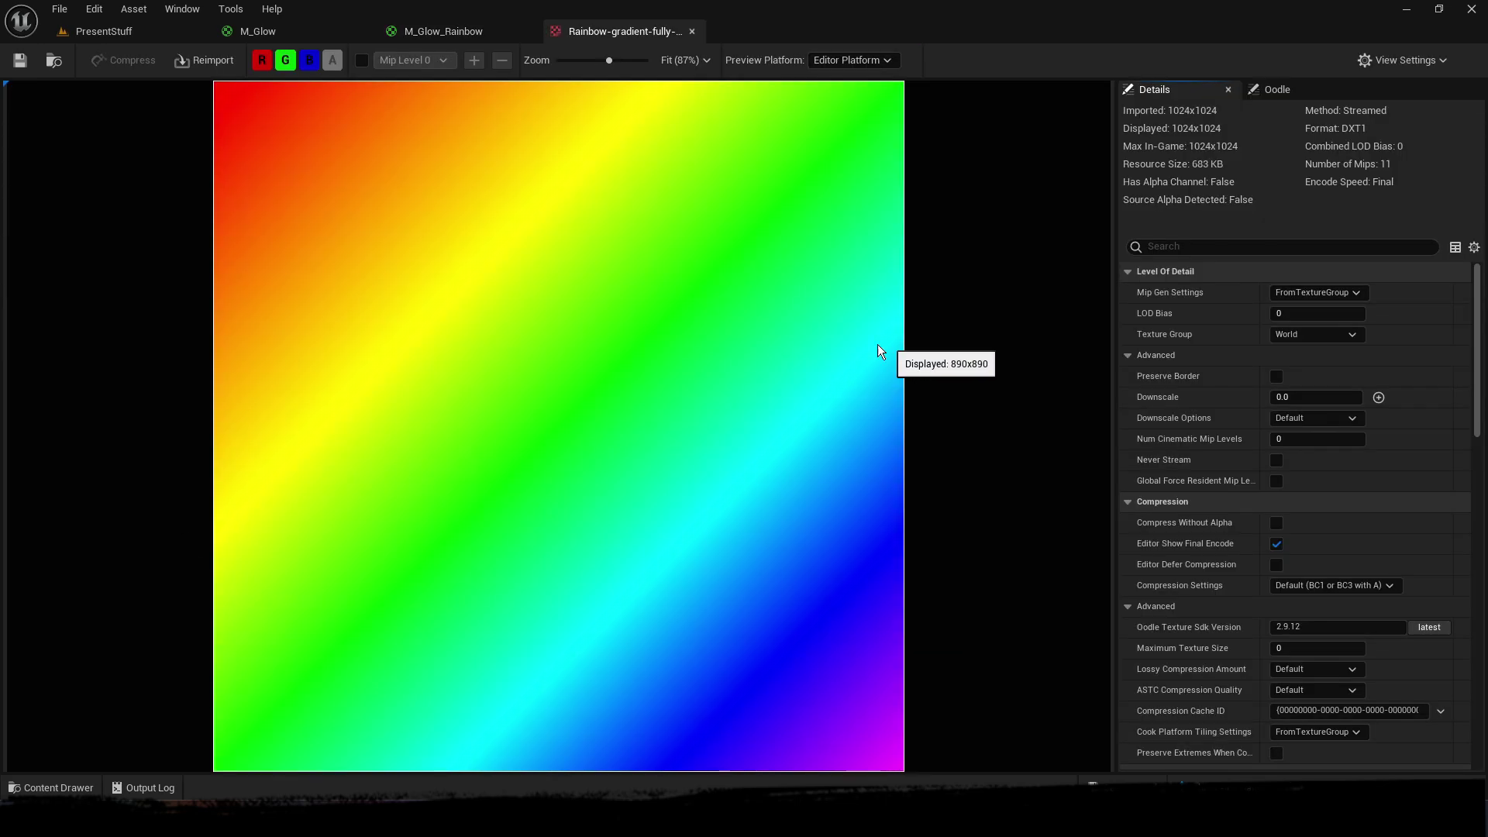
scroll(599, 357, "down", 1)
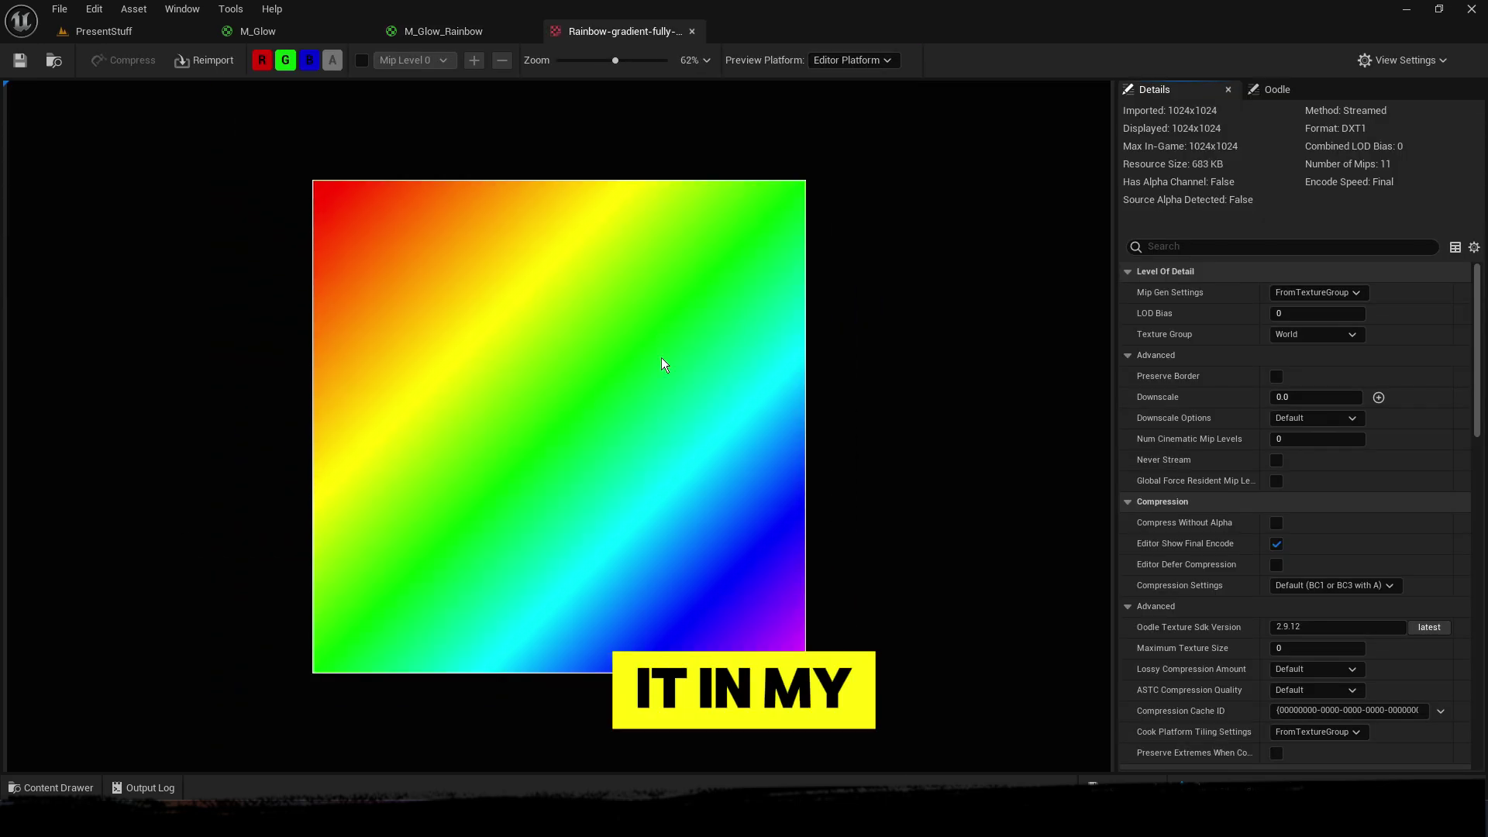
scroll(633, 335, "up", 2)
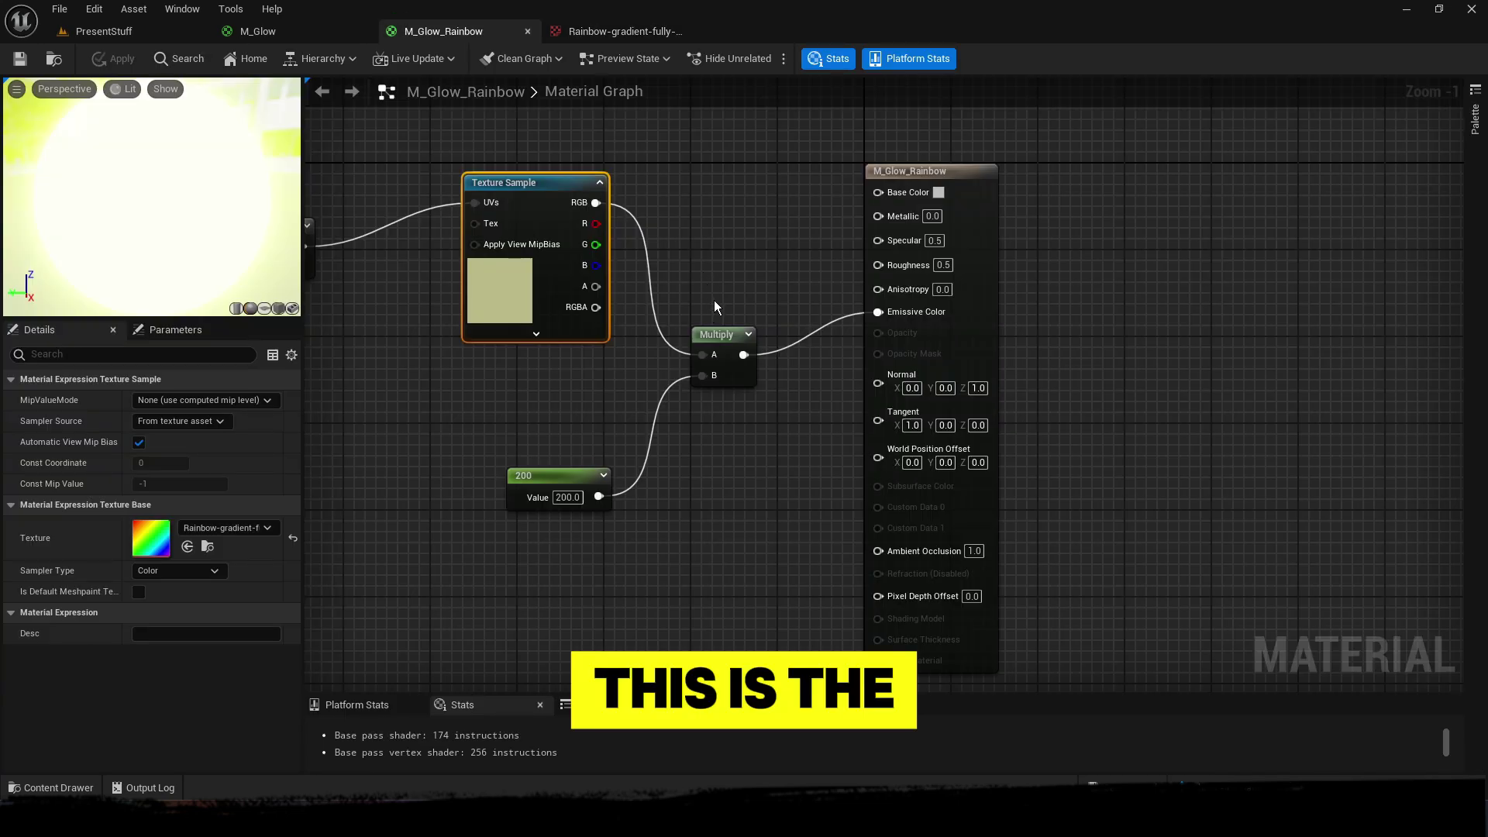
- Disconnect the Multiply output from Emissive Color and connect the Texture Sample's RGB output to Base Color
left_click_drag(710, 284, 646, 468)
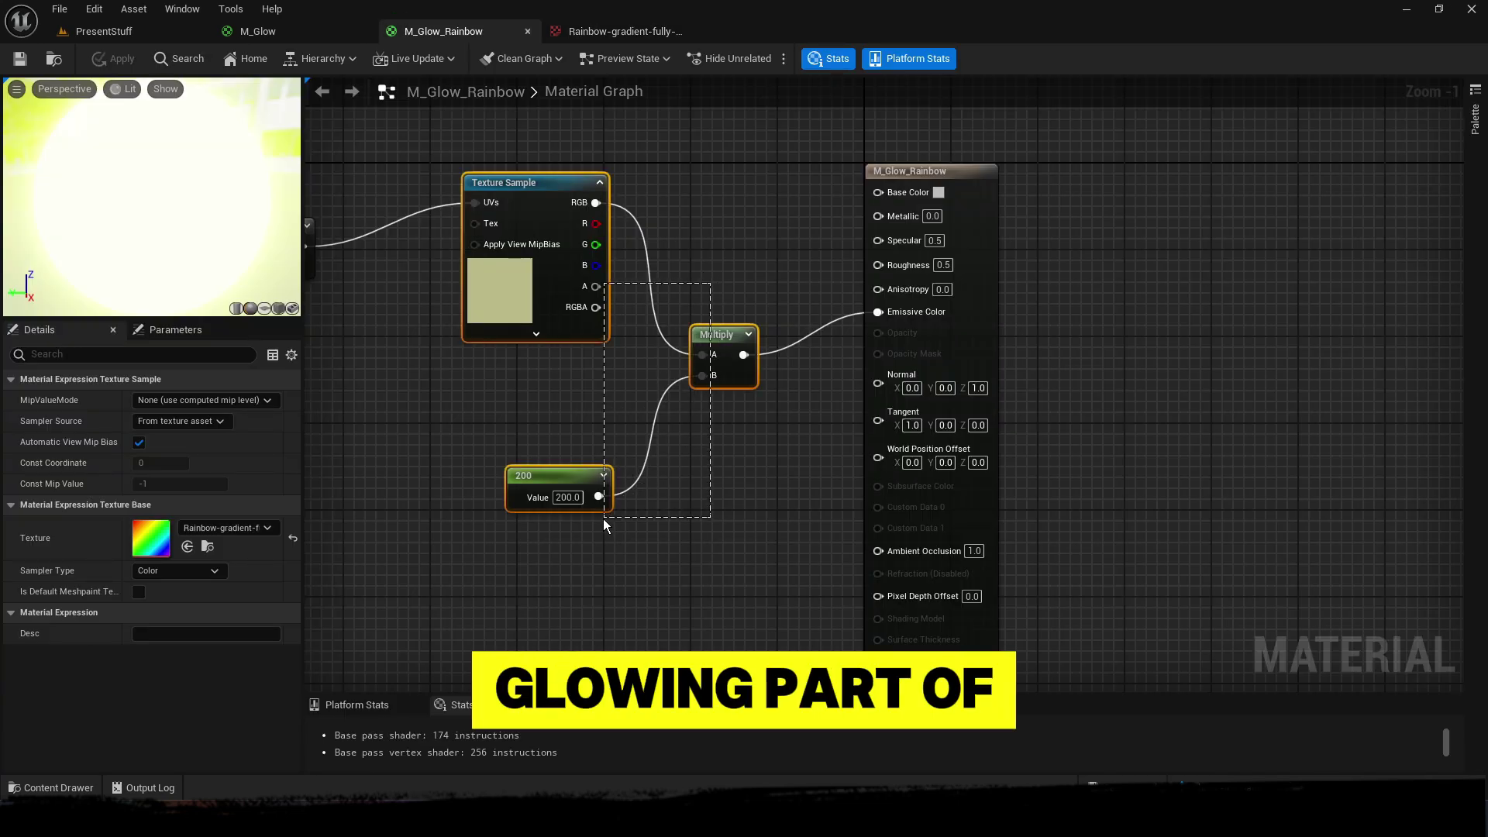
left_click_drag(603, 519, 681, 430)
left_click_drag(751, 360, 750, 358)
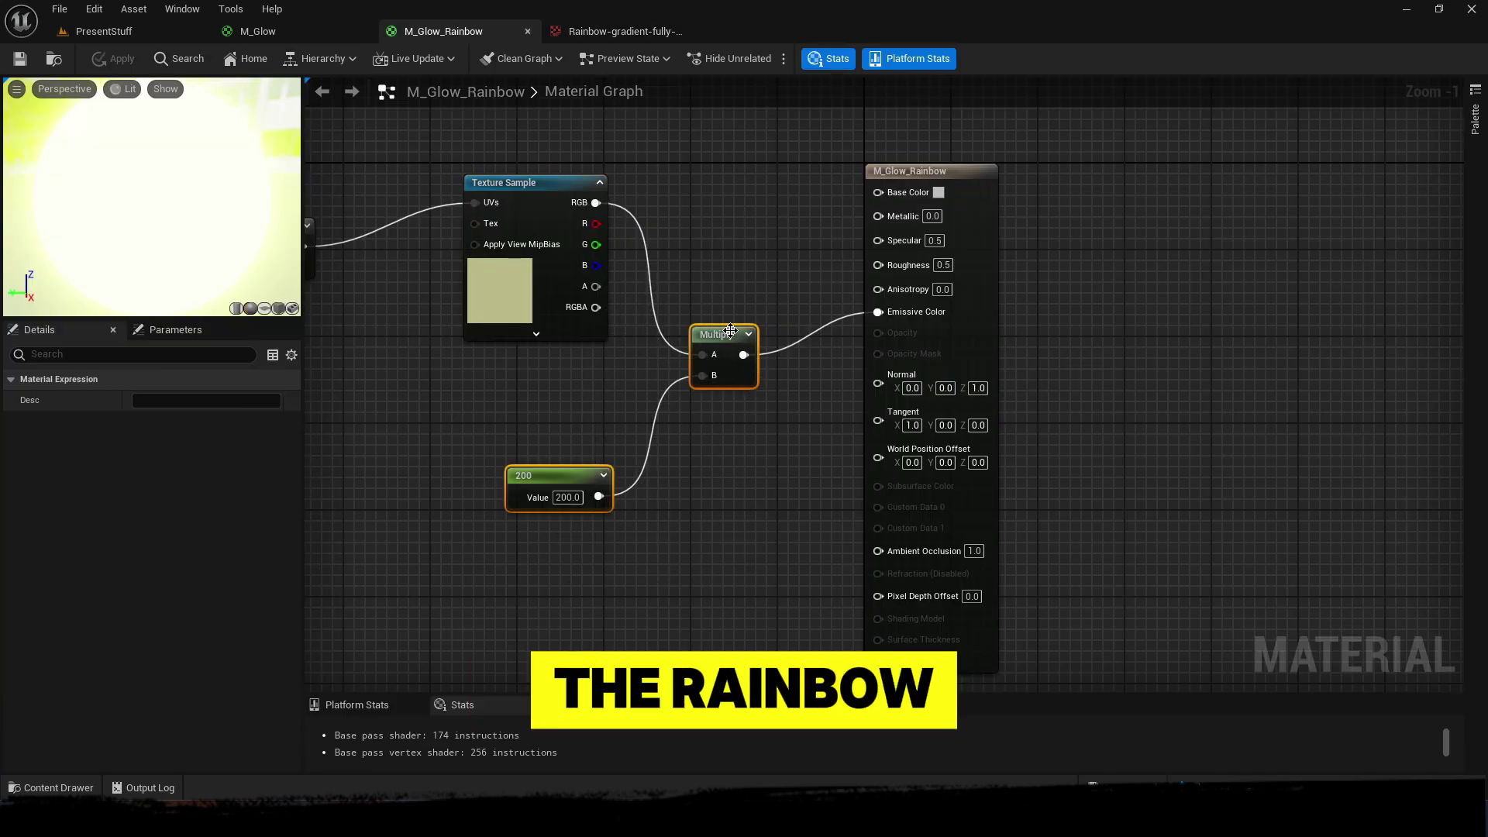
right_click_drag(757, 245, 802, 255)
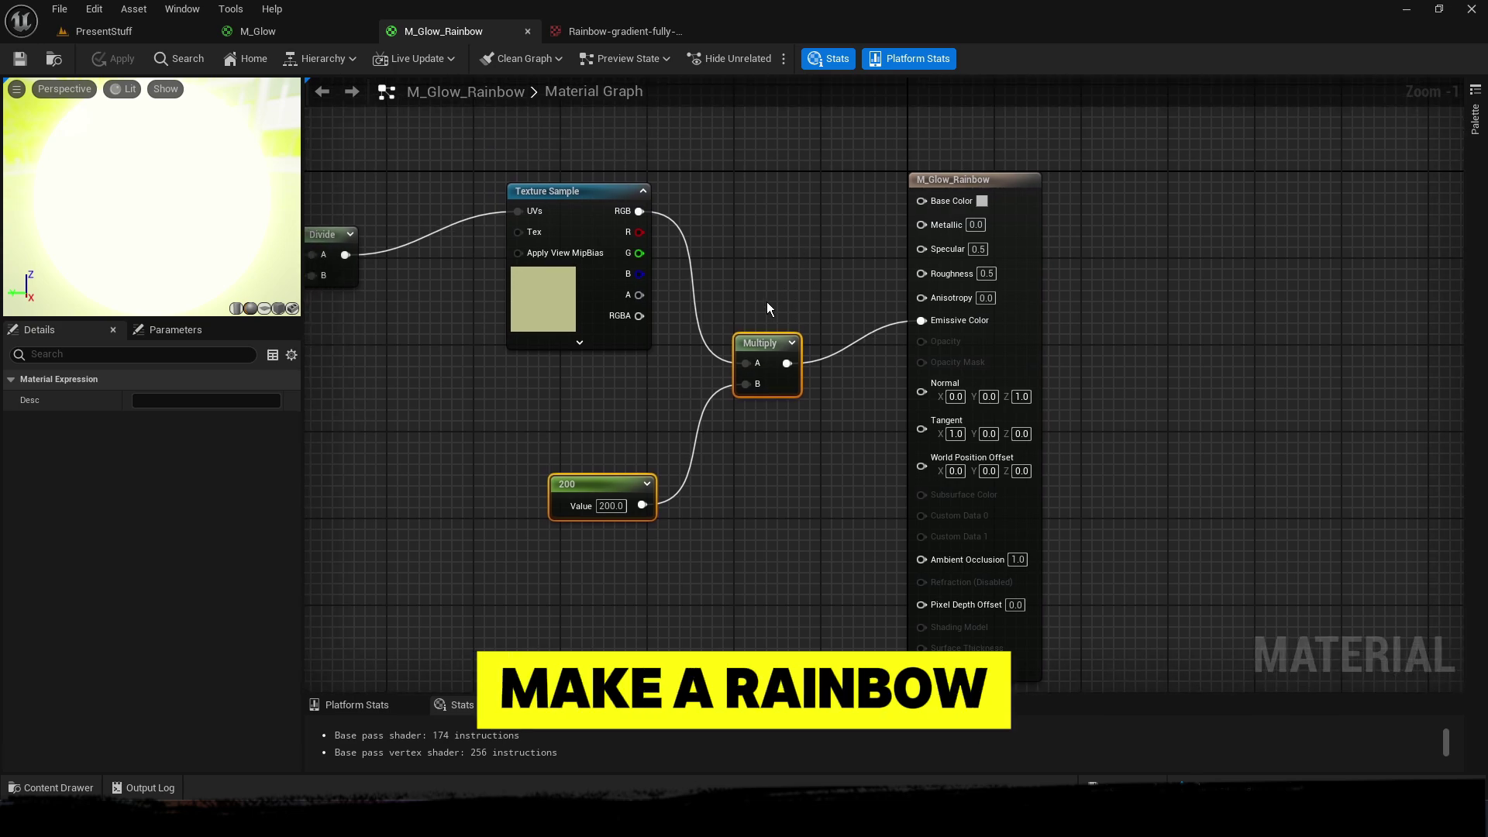
left_click(732, 510)
left_click_drag(773, 360, 774, 360)
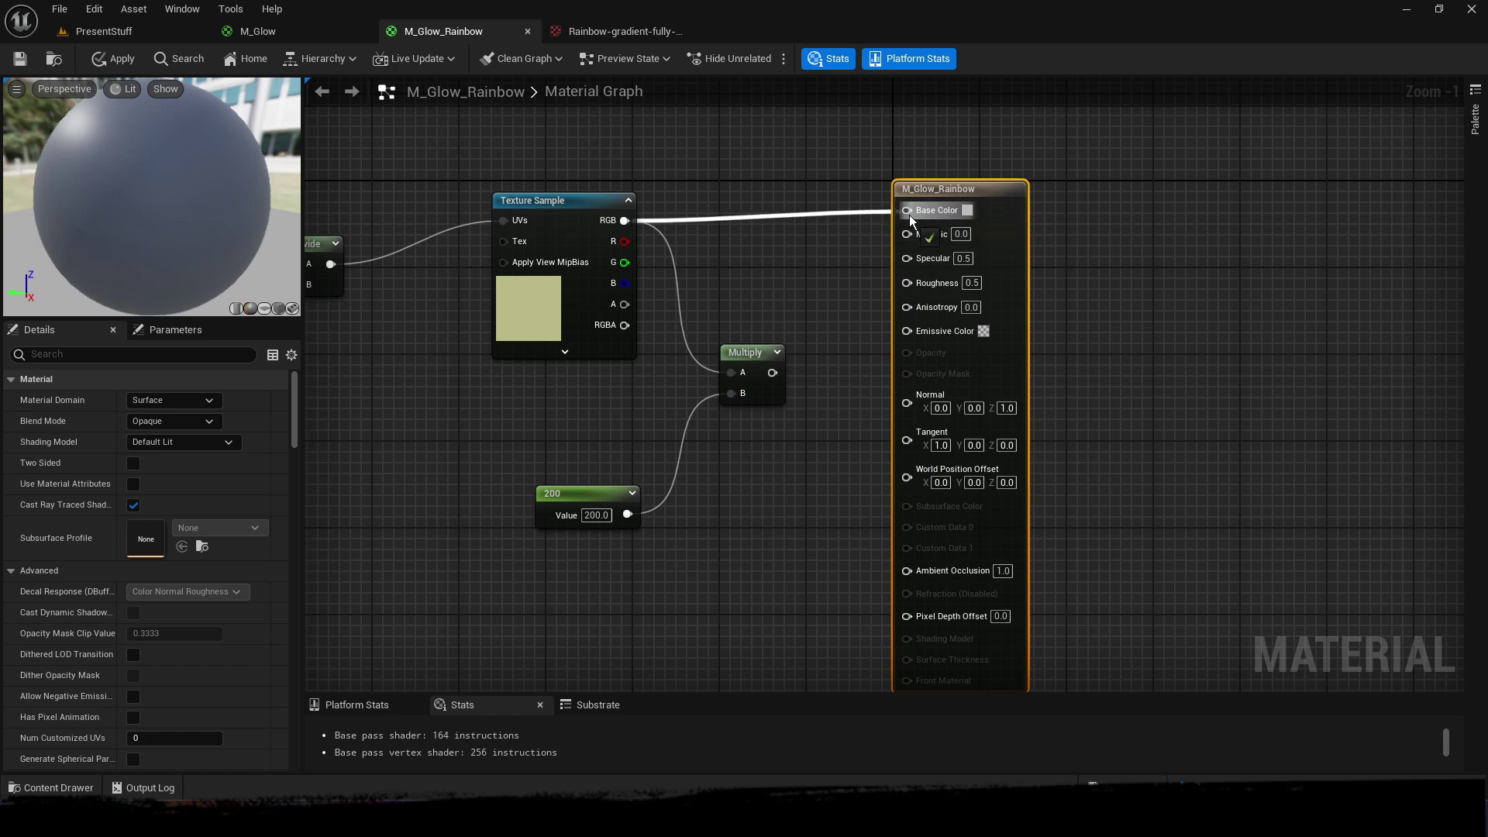
left_click_drag(909, 216, 907, 210)
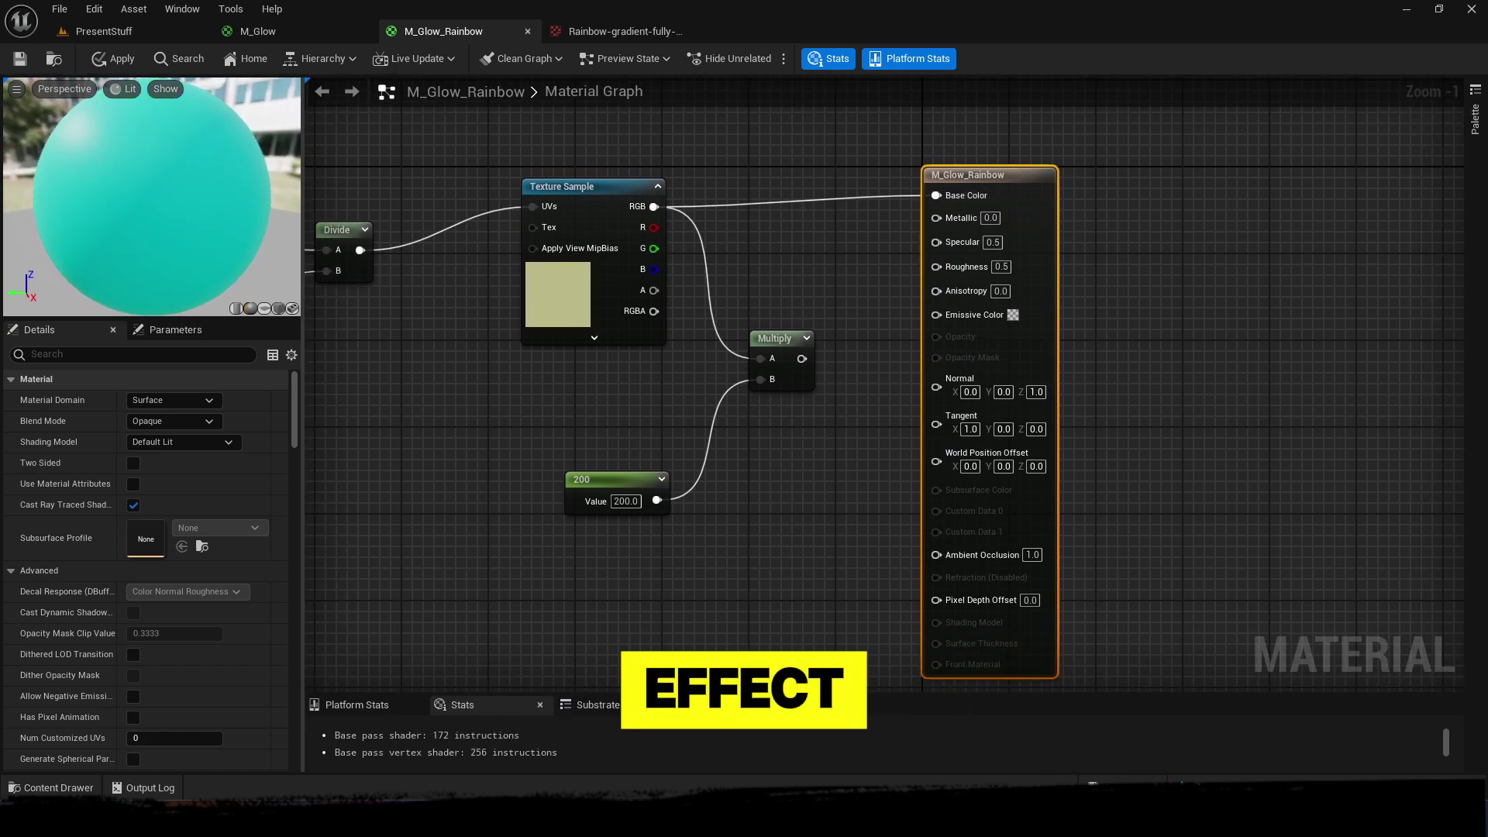
- Try out an unconnected scalar parameter below the Speed Higher=Slower node and delete it
right_click_drag(475, 241, 816, 263)
scroll(743, 202, "up", 1)
right_click_drag(576, 201, 812, 188)
right_click_drag(645, 385, 641, 351)
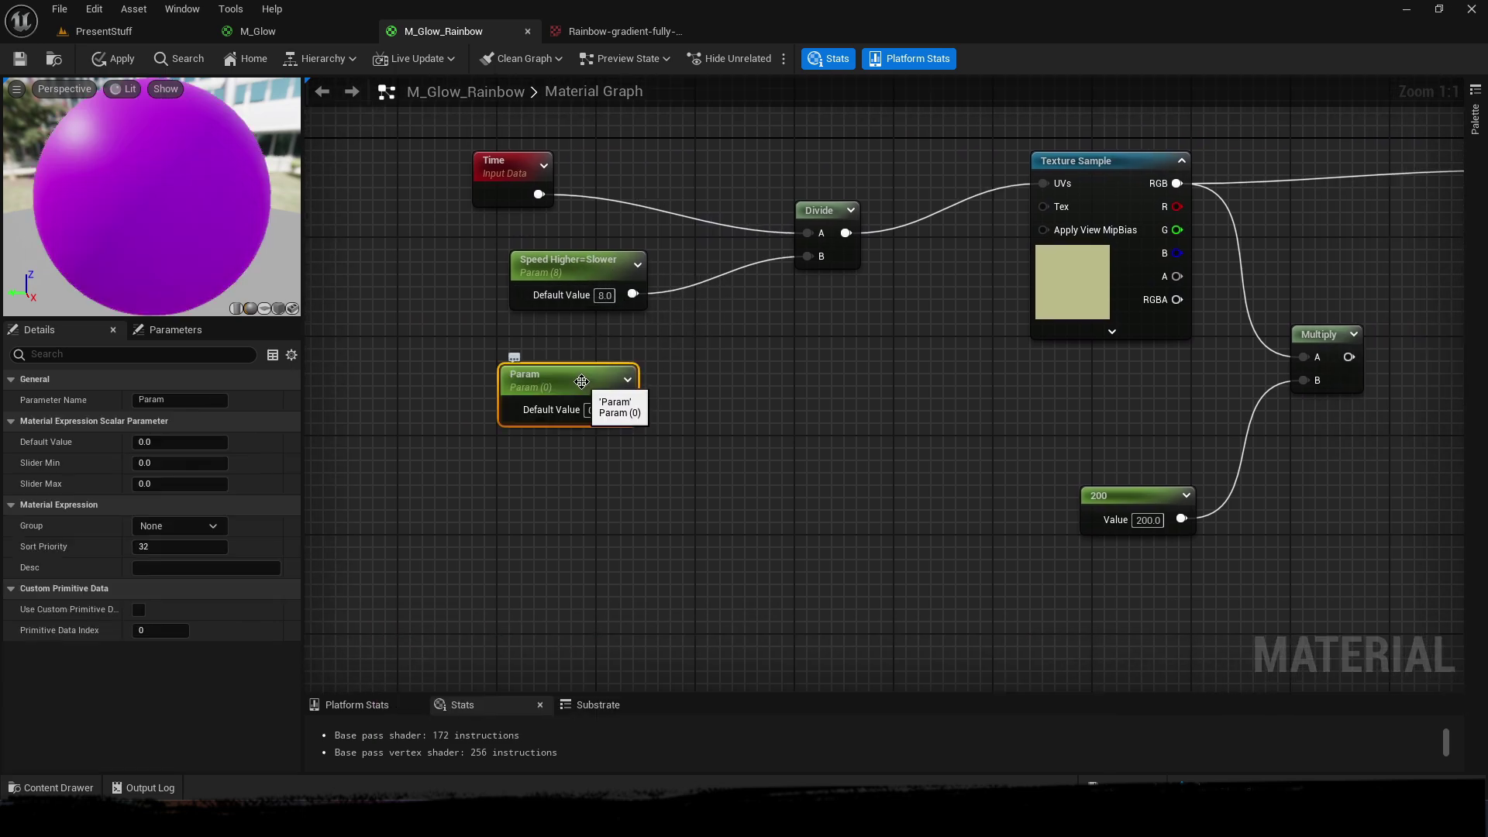
key("Delete")
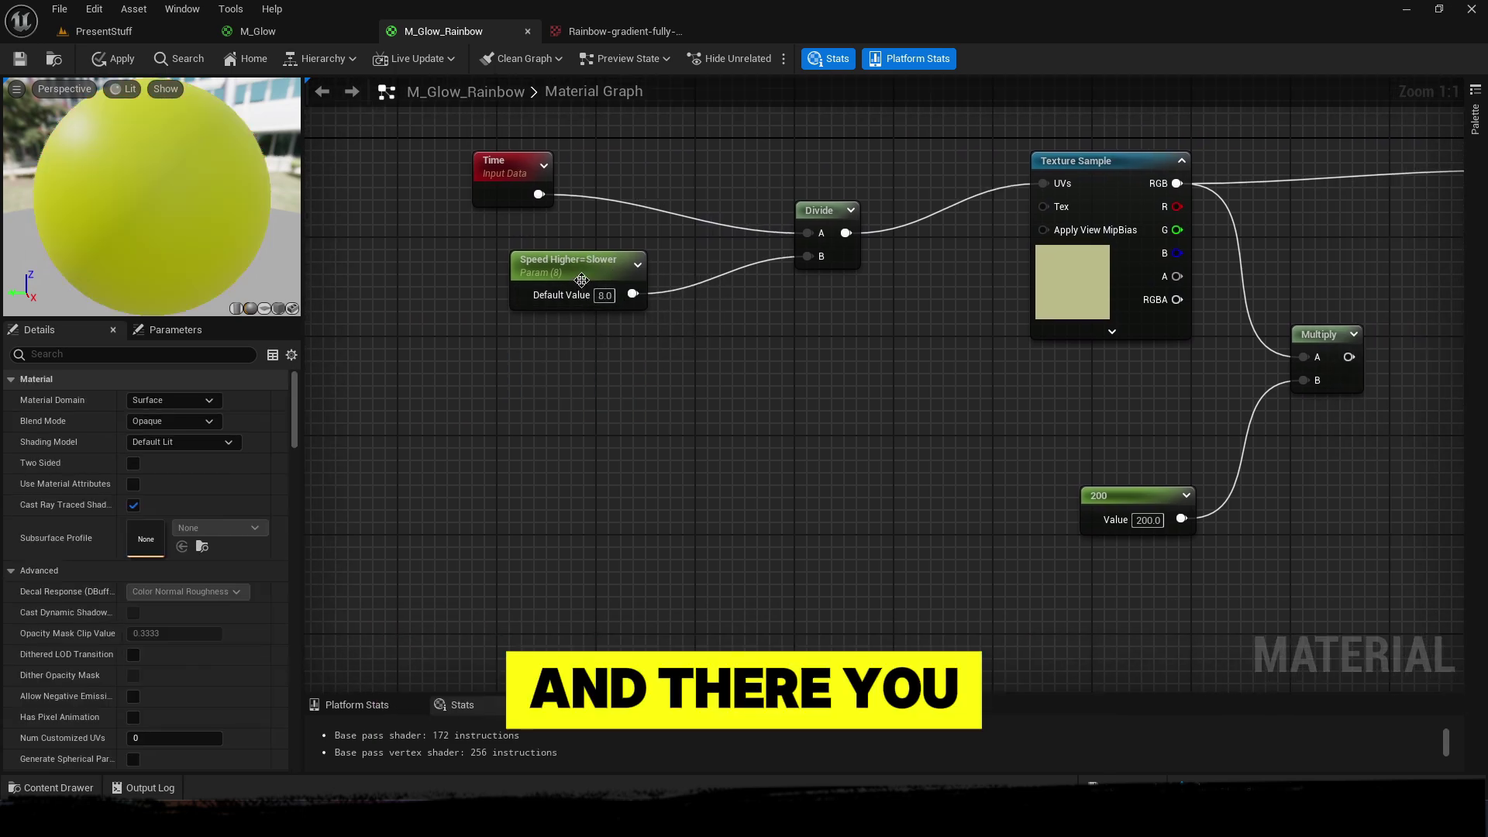
- Move the Speed Higher=Slower parameter node slightly down and left, and set its default value to 1
left_click(581, 279)
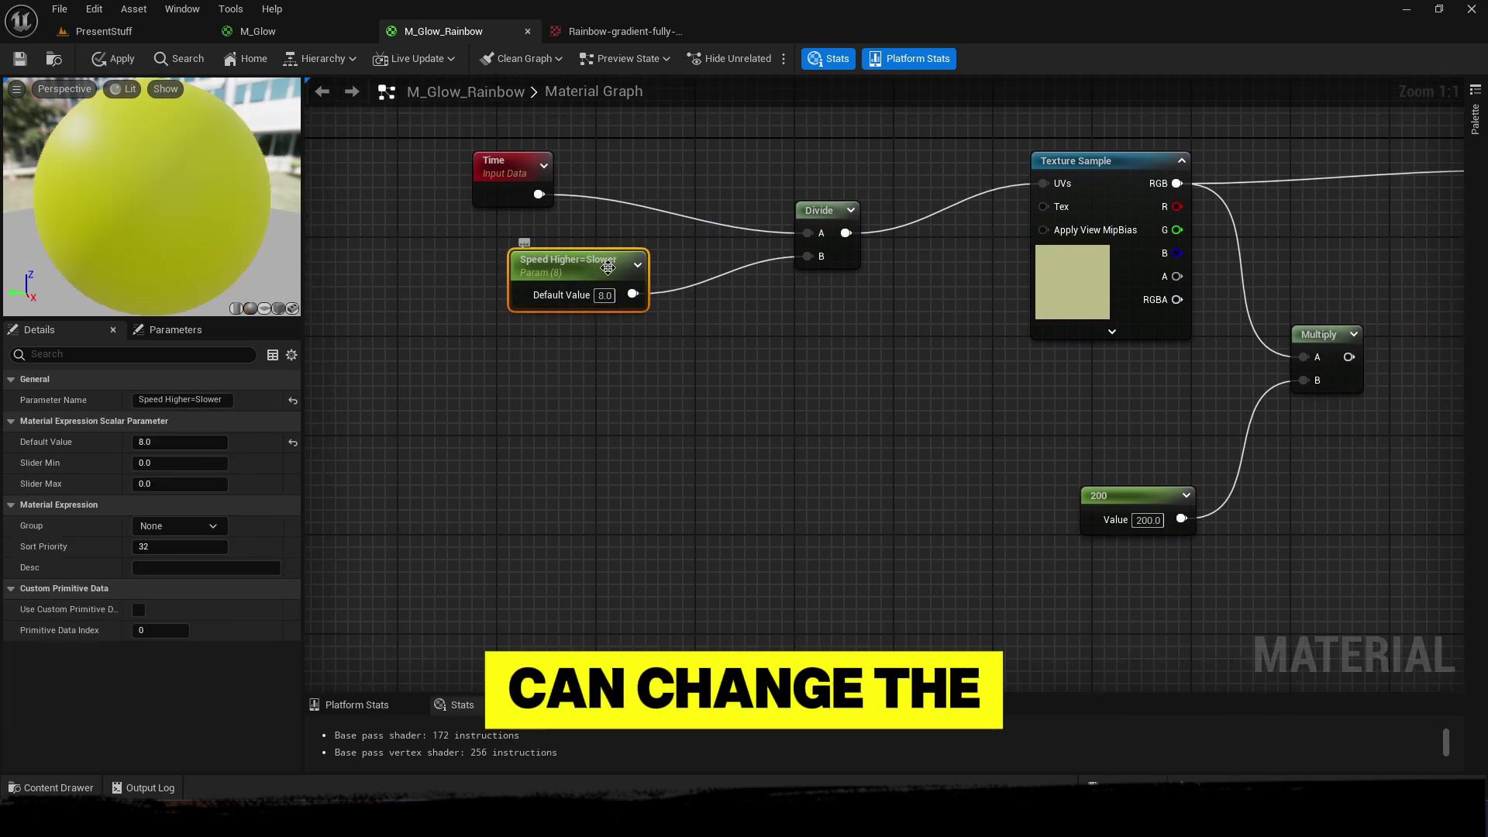
left_click_drag(611, 290, 574, 316)
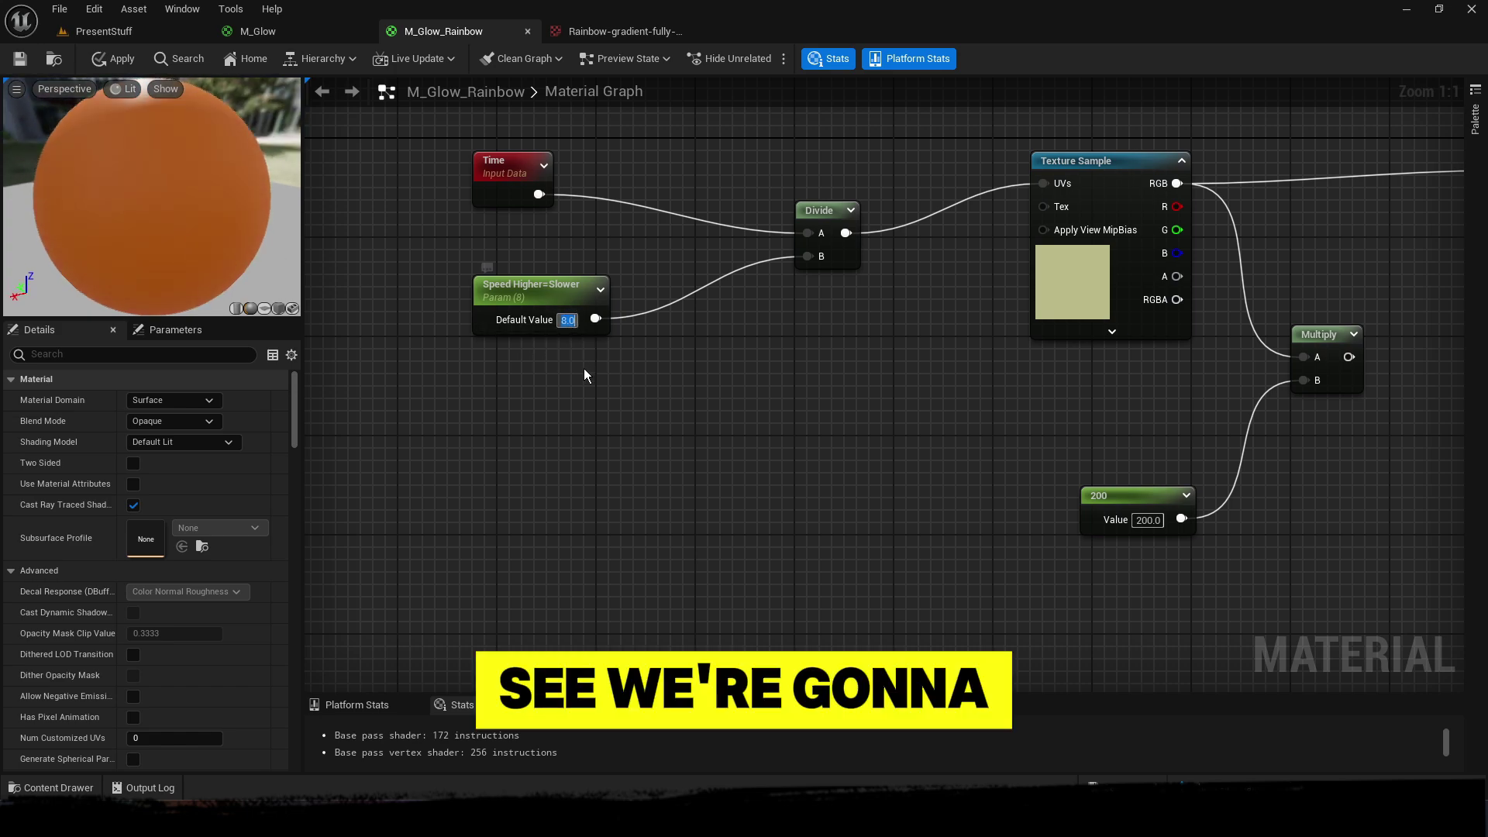
type("1")
key("Return")
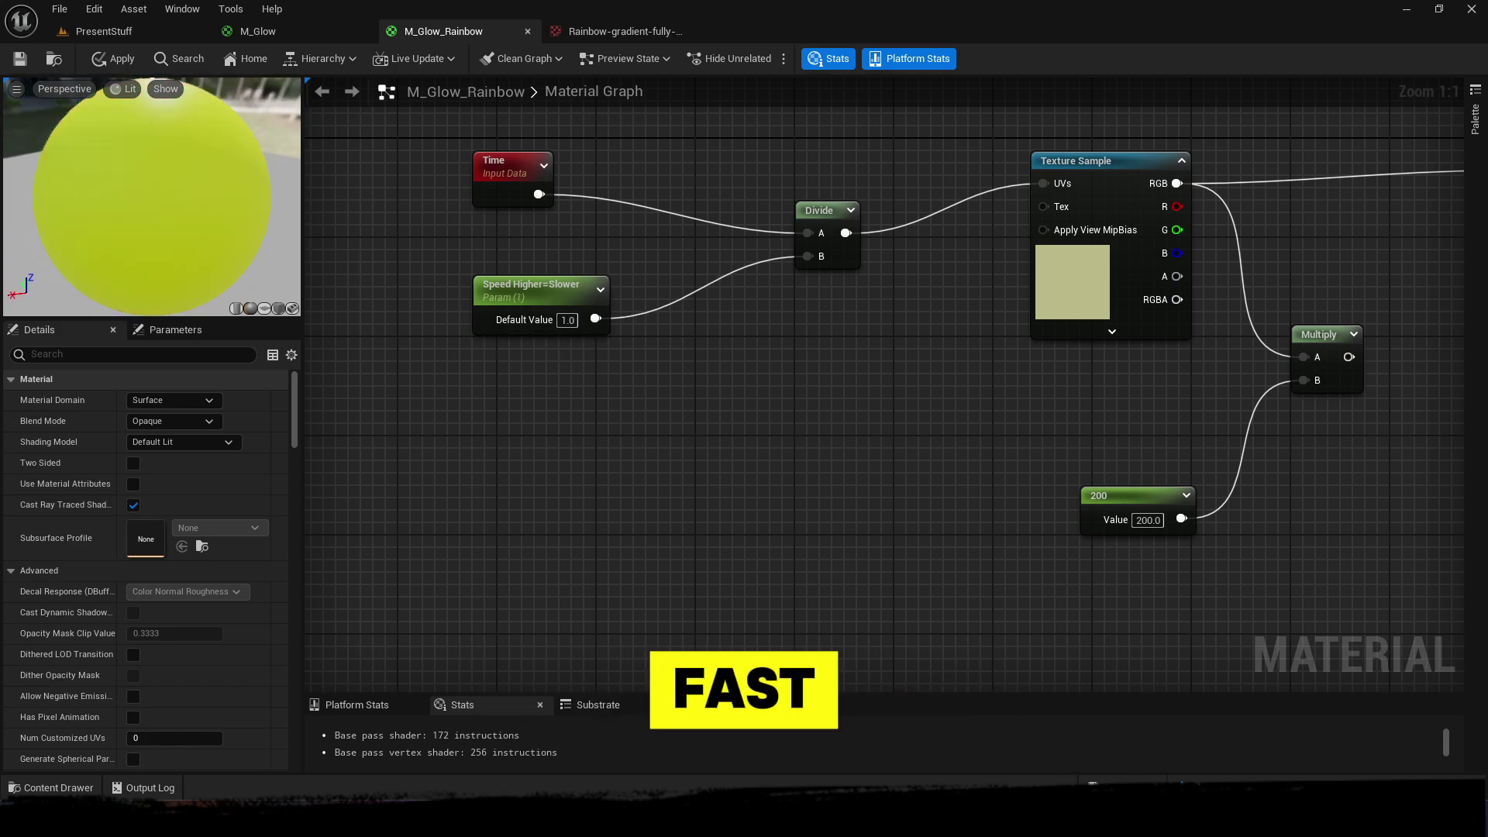
- Try a Speed Higher=Slower default value of 8 and settle on 10
left_click(564, 323)
type("8")
key("Return")
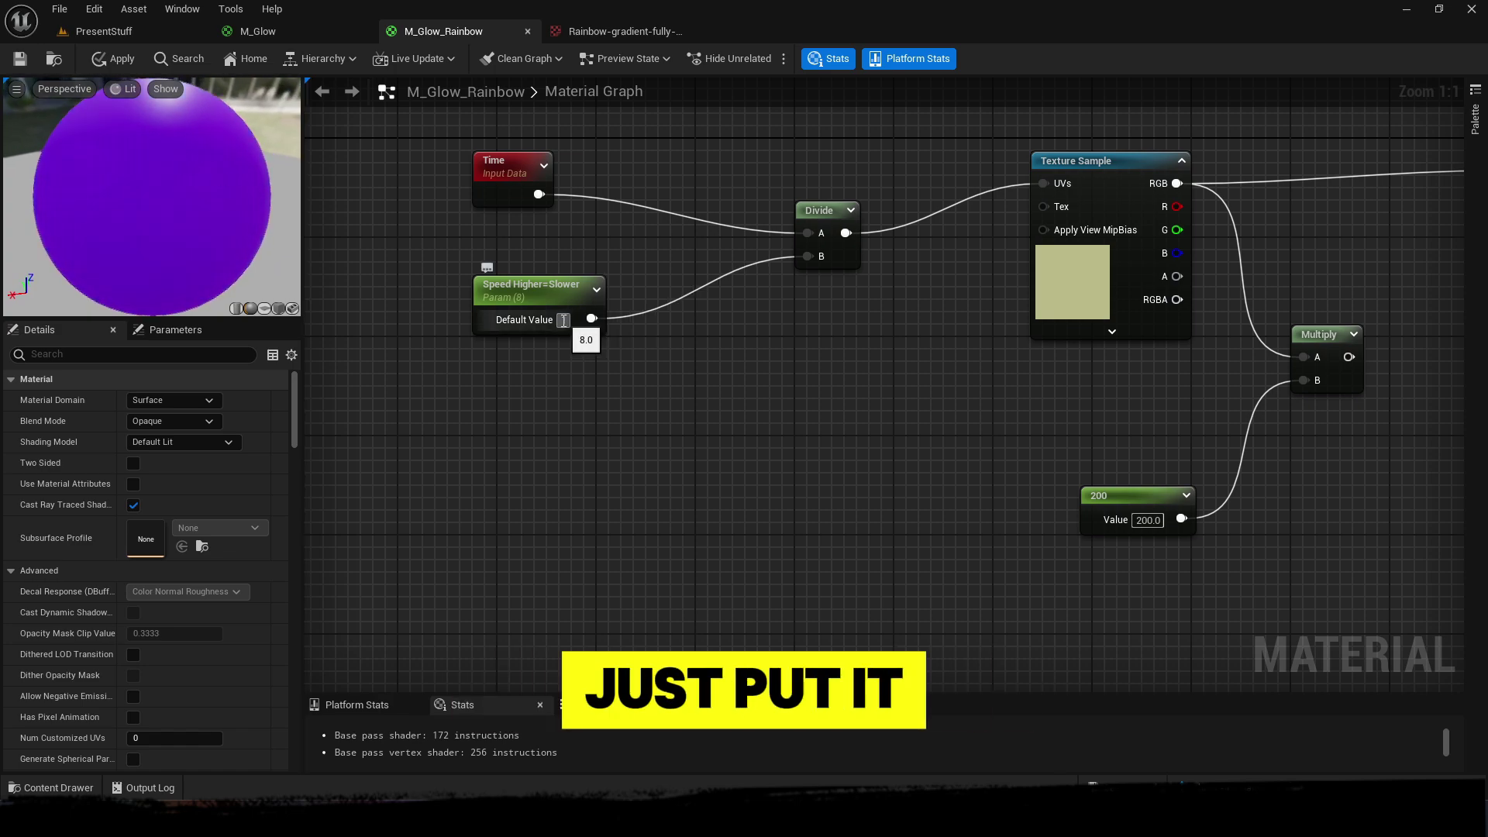
key("Return")
- Connect the Multiply output to the M_Glow_Rainbow node's Emissive Color and check the glow in the material preview
right_click_drag(570, 148, 530, 213)
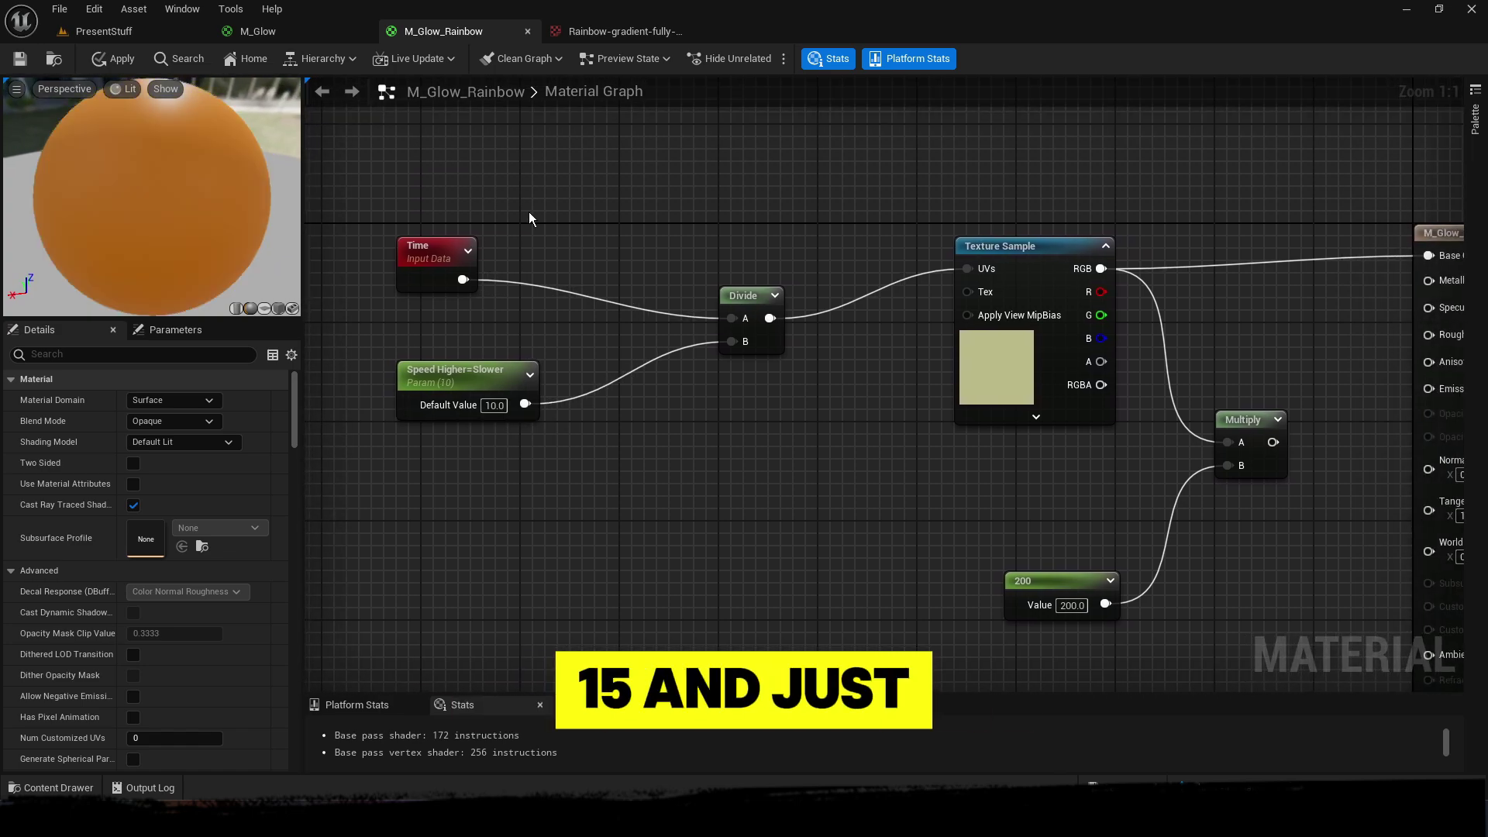
right_click_drag(448, 241, 438, 255)
left_click_drag(373, 170, 799, 450)
right_click_drag(943, 362, 480, 280)
right_click_drag(749, 254, 733, 241)
left_click_drag(613, 616, 816, 439)
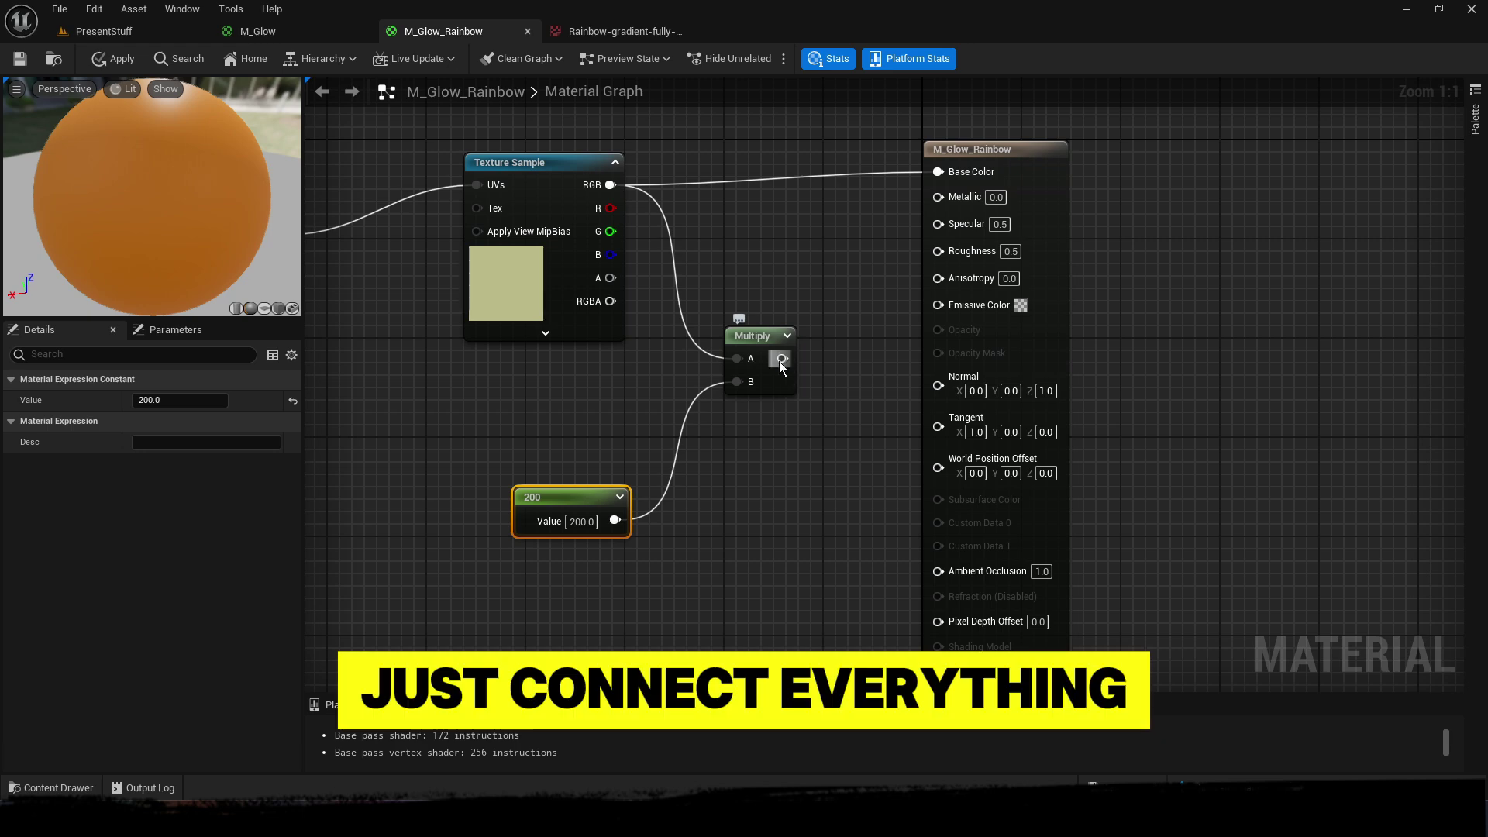
left_click_drag(783, 358, 946, 305)
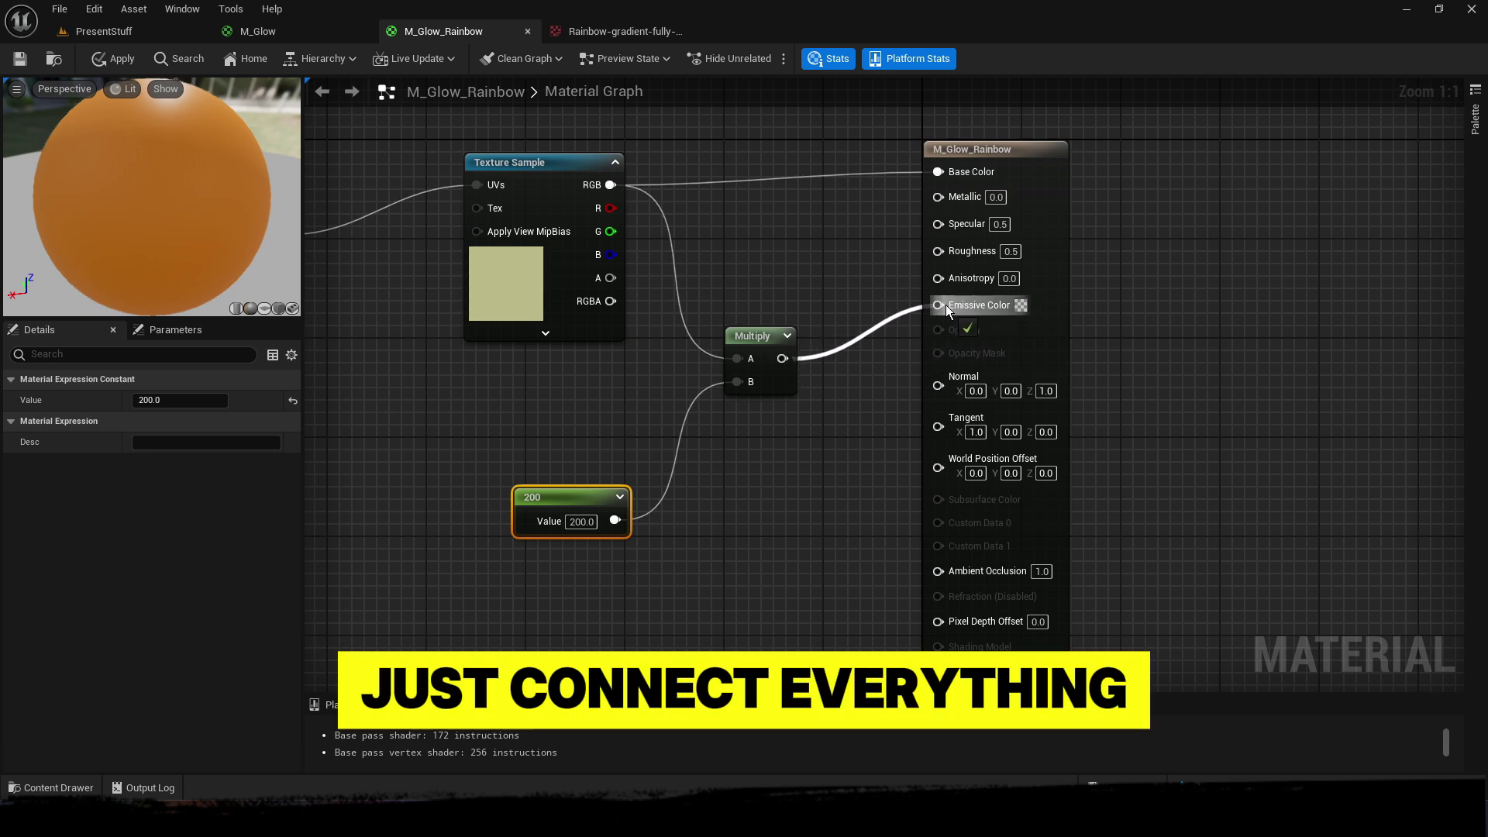
left_click(812, 252)
left_click_drag(207, 208, 207, 225)
scroll(207, 208, "down", 5)
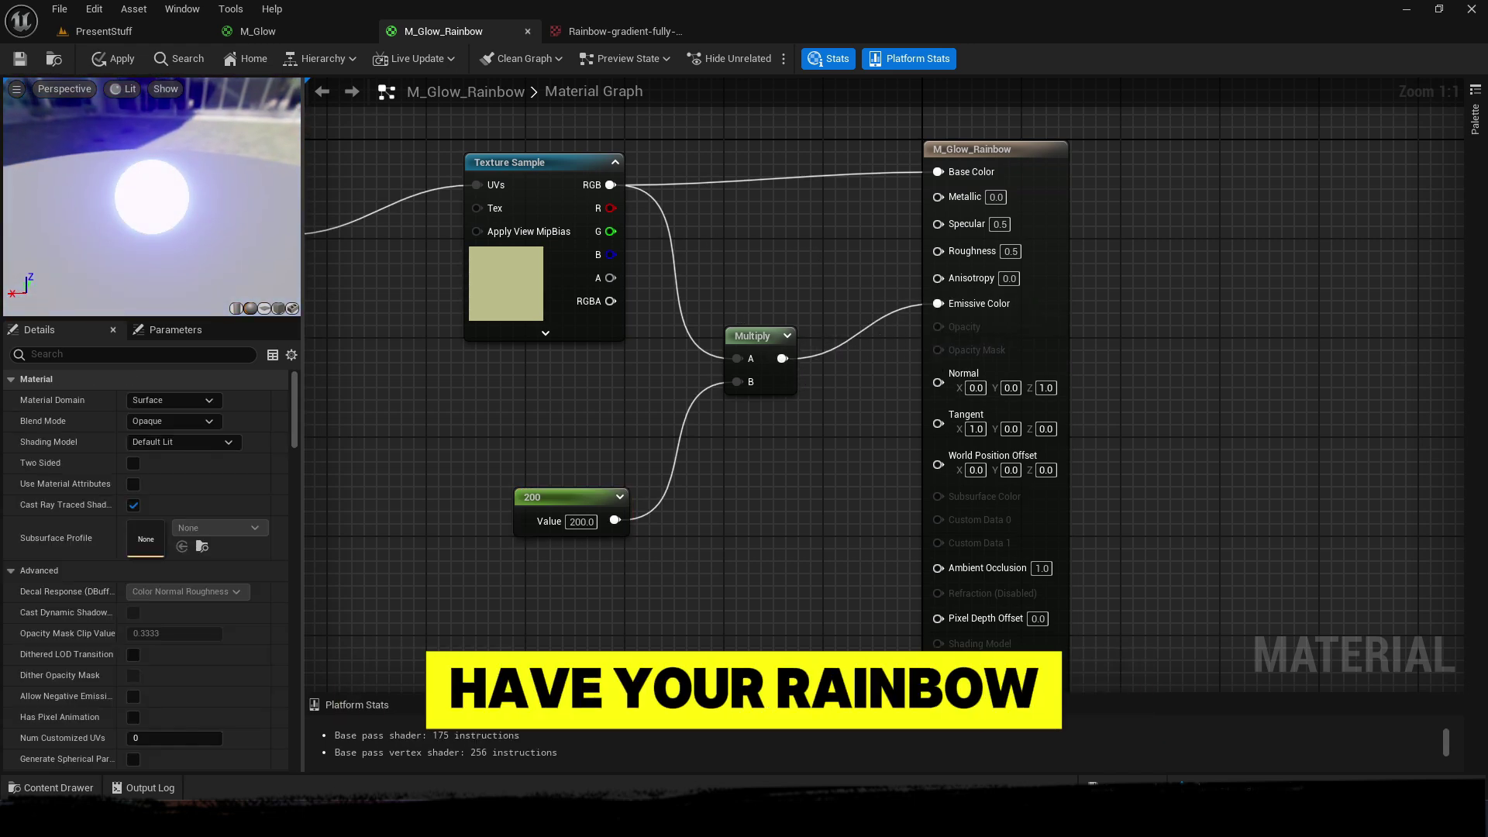
- Check the rainbow glow up close in the material preview and return to the PresentStuff level to view the glowing platform
scroll(174, 179, "down", 2)
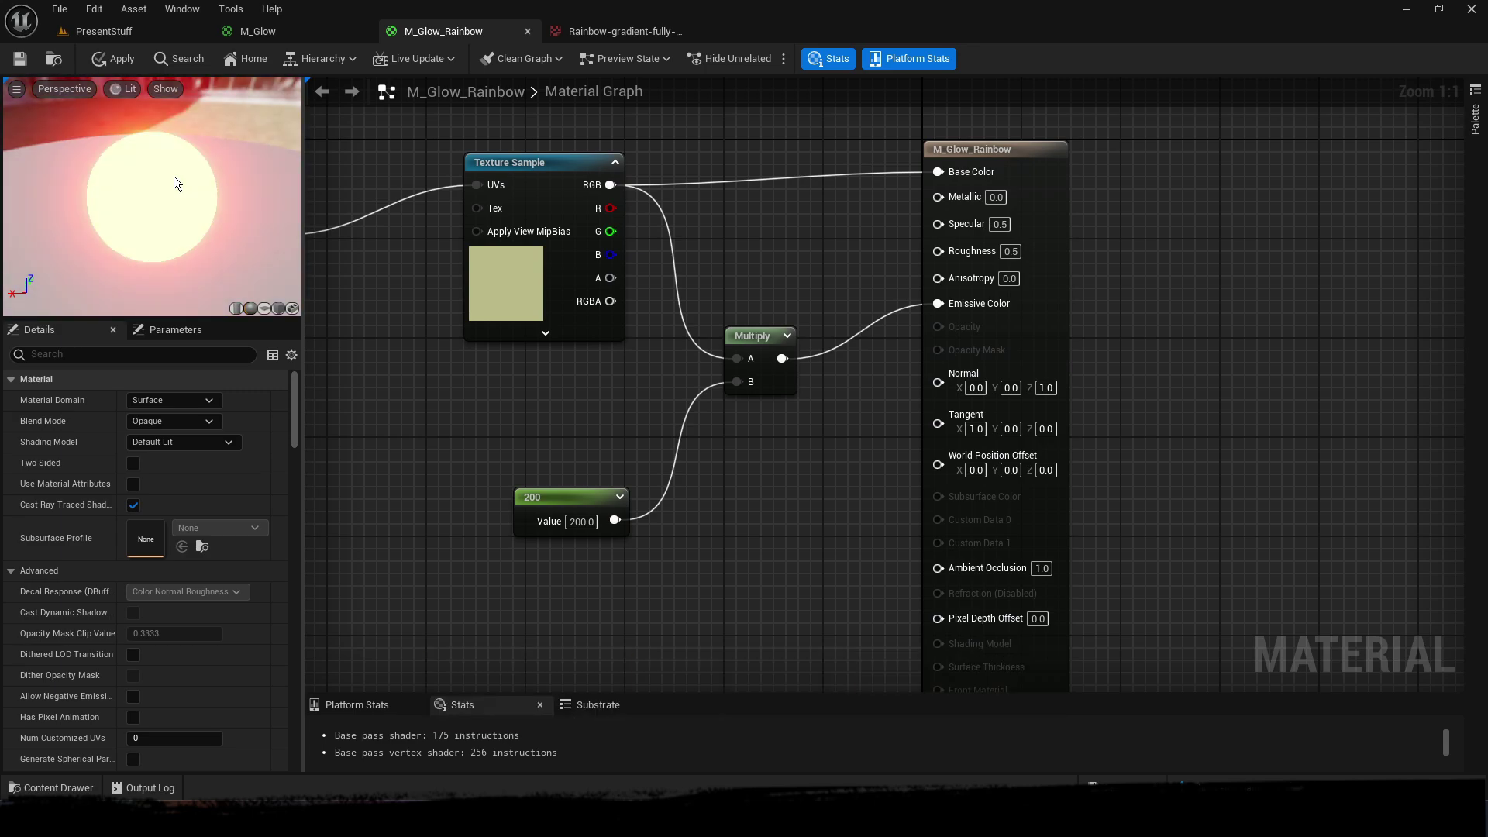
left_click(145, 31)
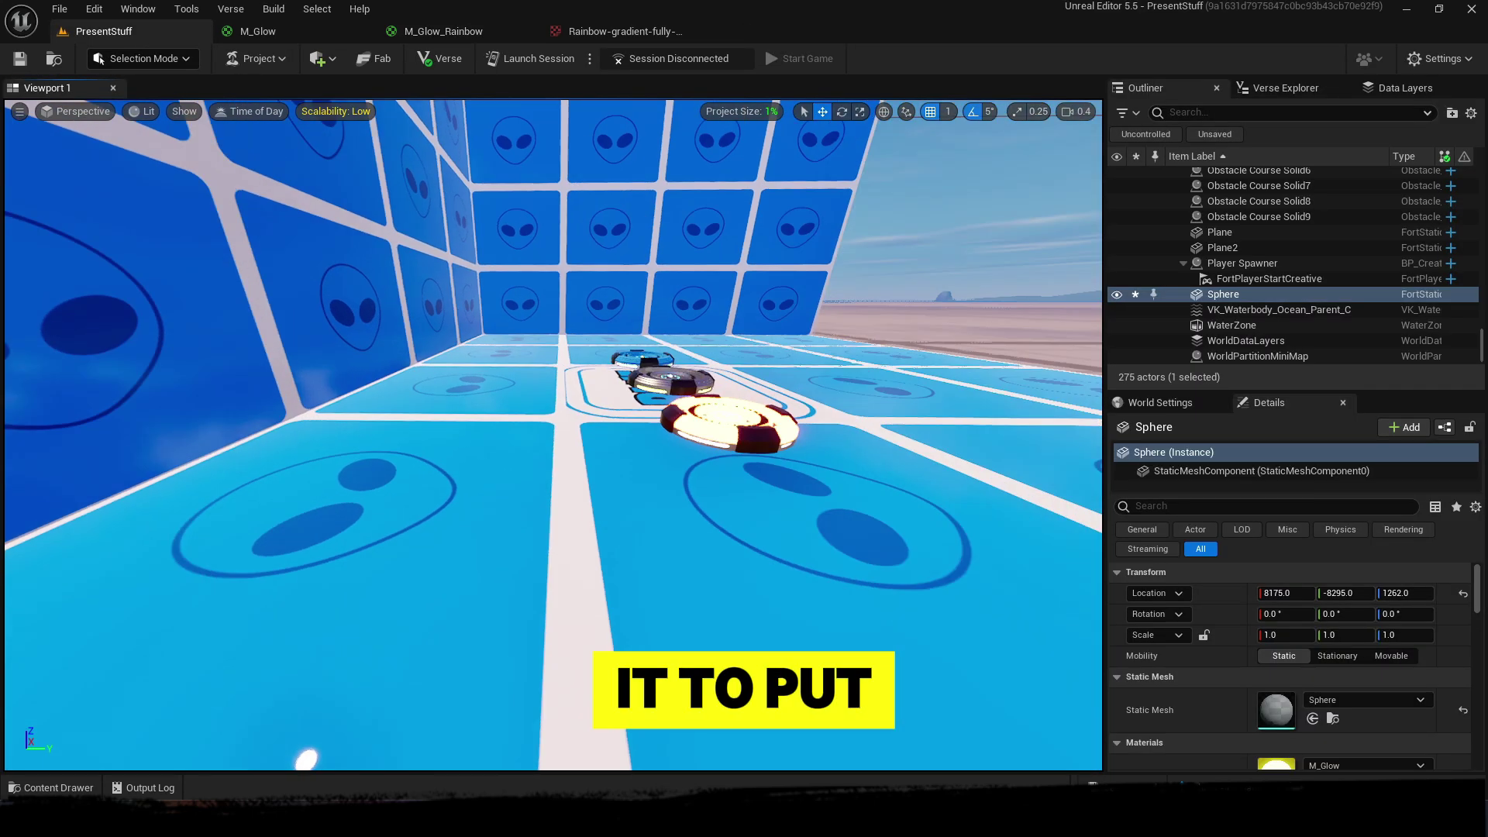
mouse_move(553, 434)
right_mouse_down()
mouse_move(554, 411)
mouse_move(527, 395)
mouse_move(553, 434)
right_mouse_up()
key("d")
scroll(554, 434, "up", 1)
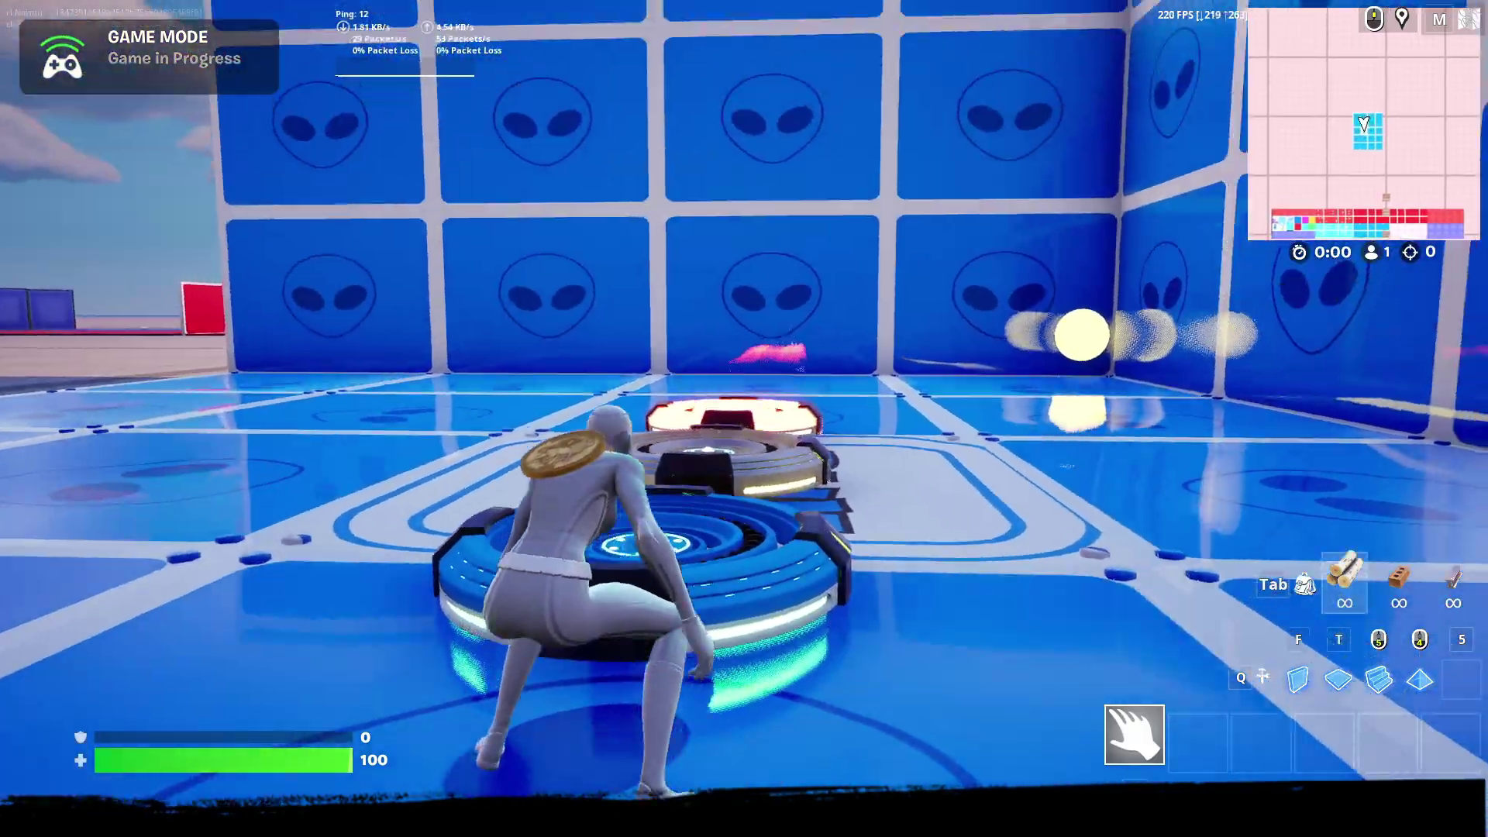
- Run past the platforms to the glowing sphere in the playtest and jump onto it to inspect its glow
key("a")
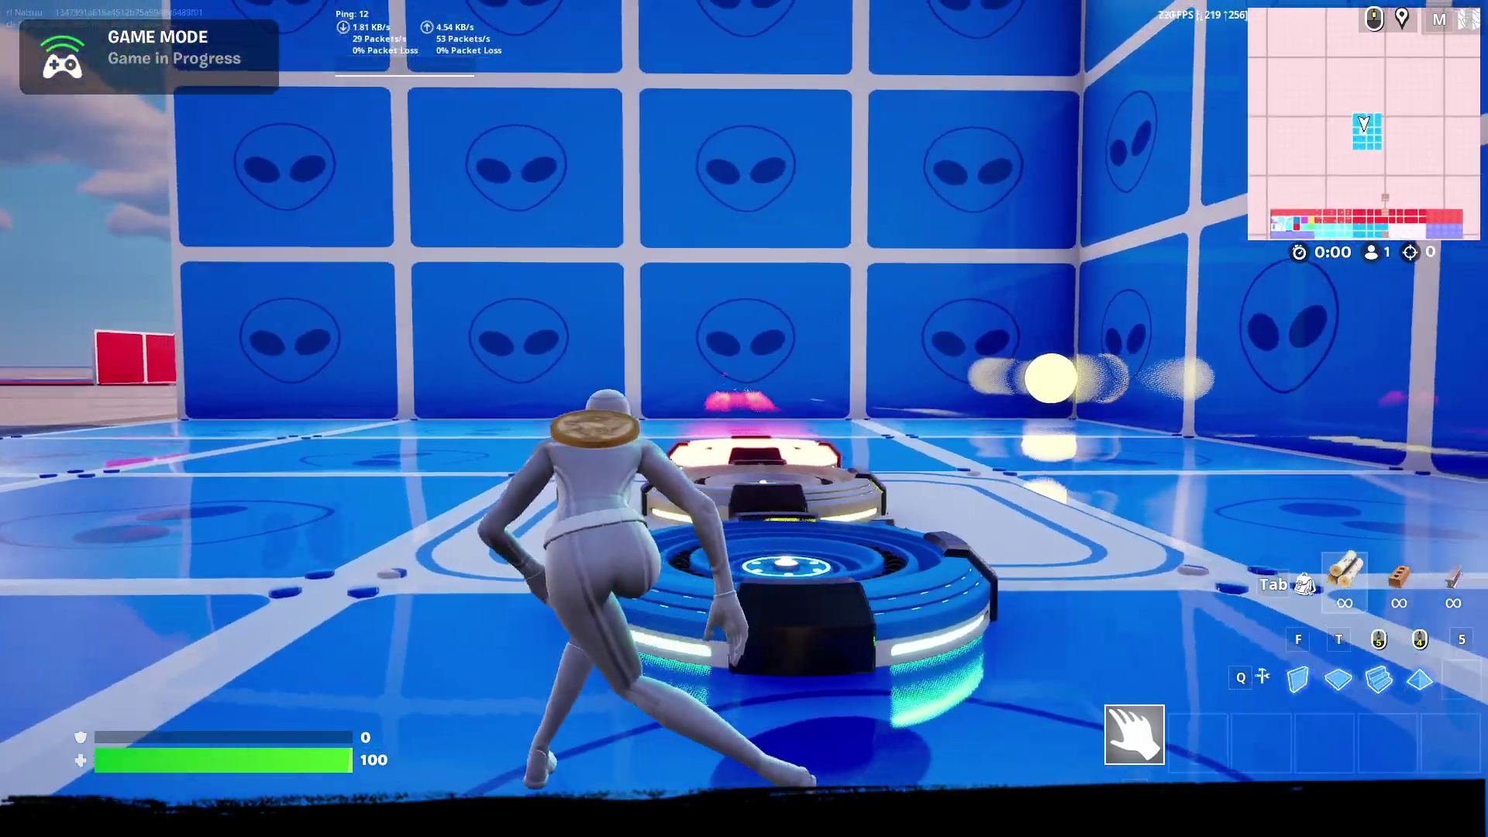
key("w")
key("space")
key("w")
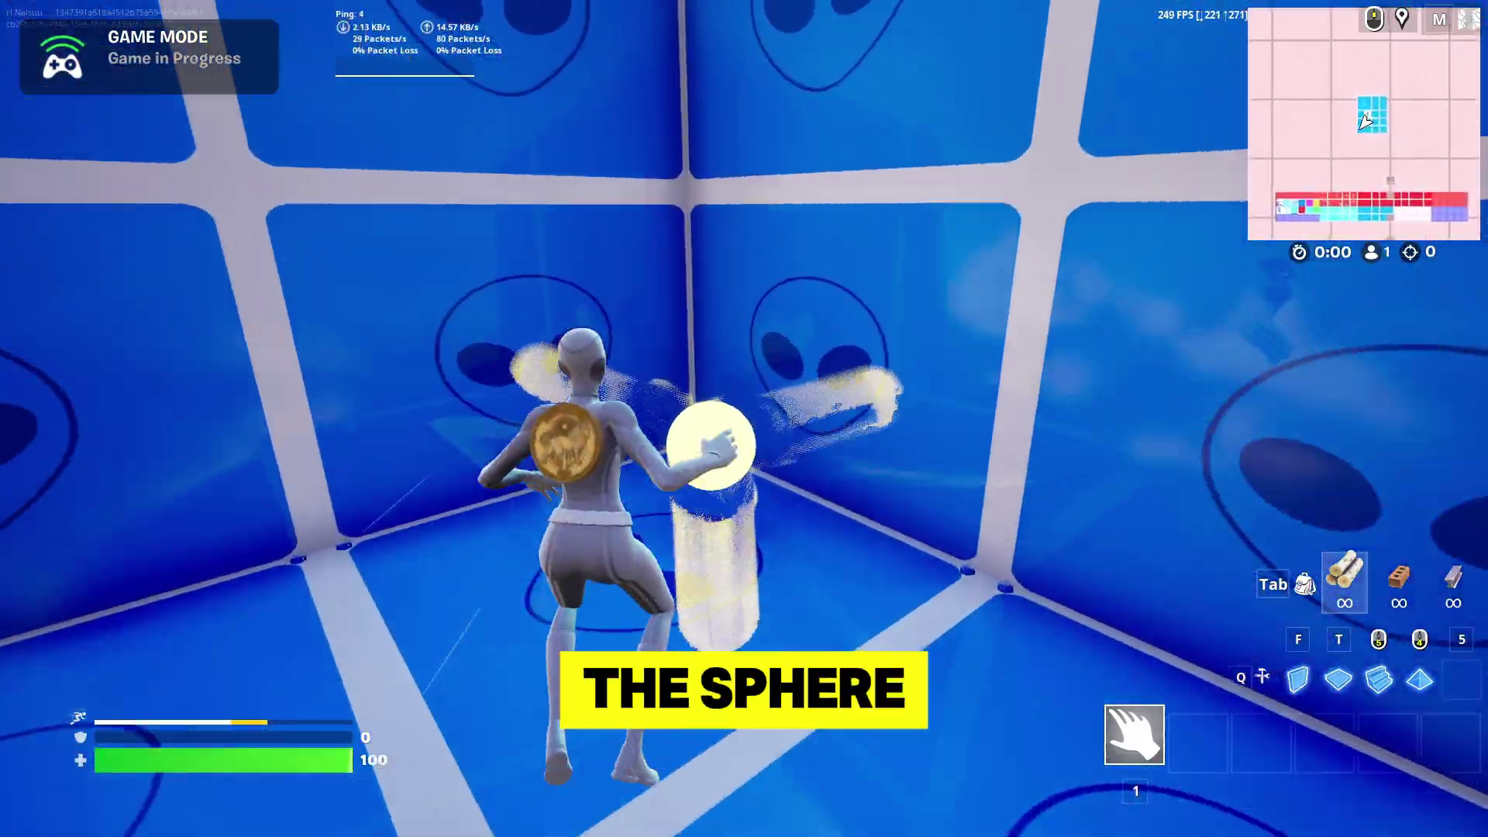
key("space")
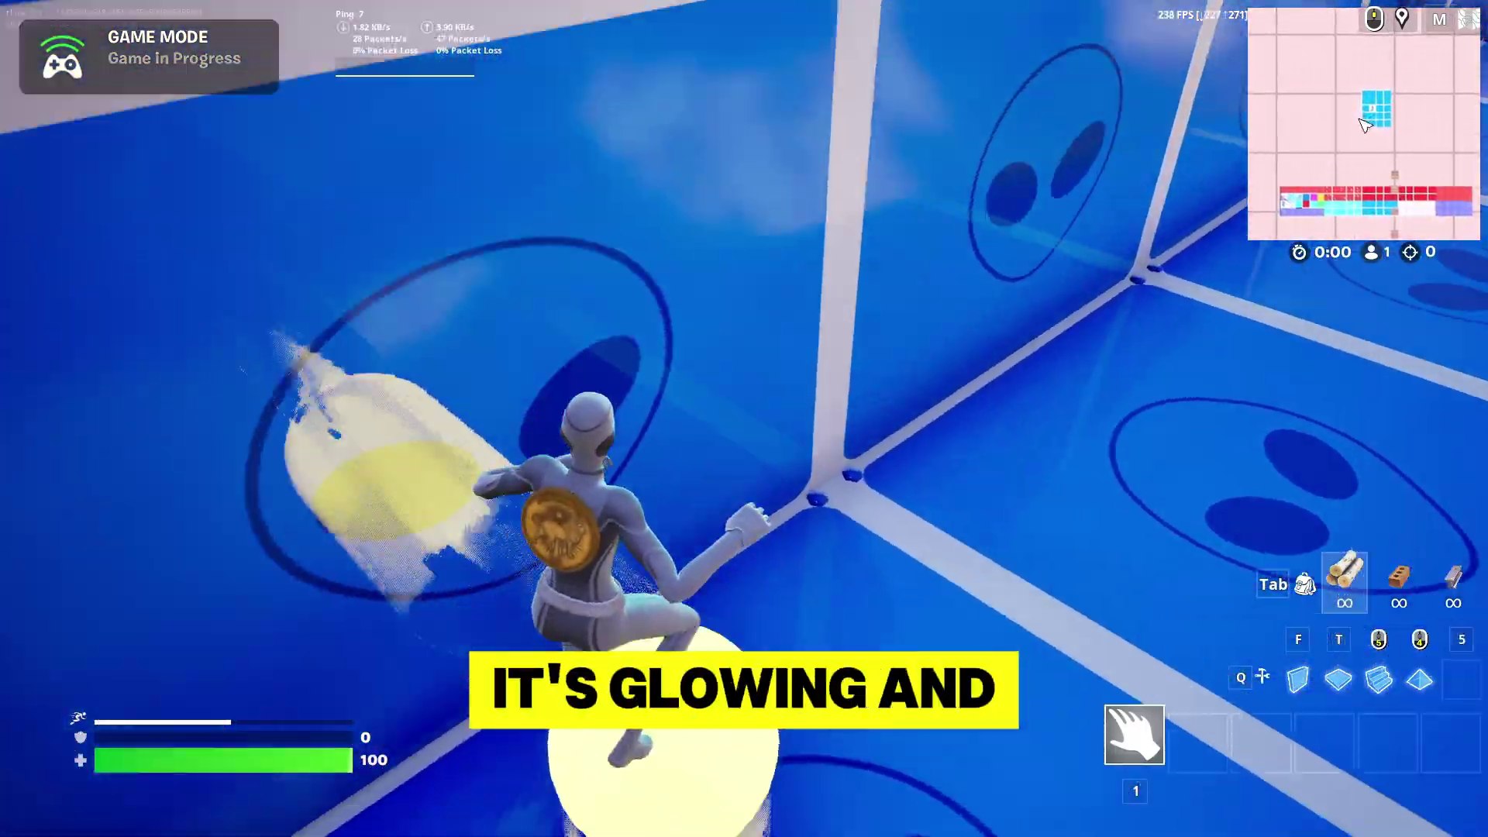
- Move back and forth around the glowing sphere to examine its light and reflections on the walls and floor
key("s")
key("s")
key("d")
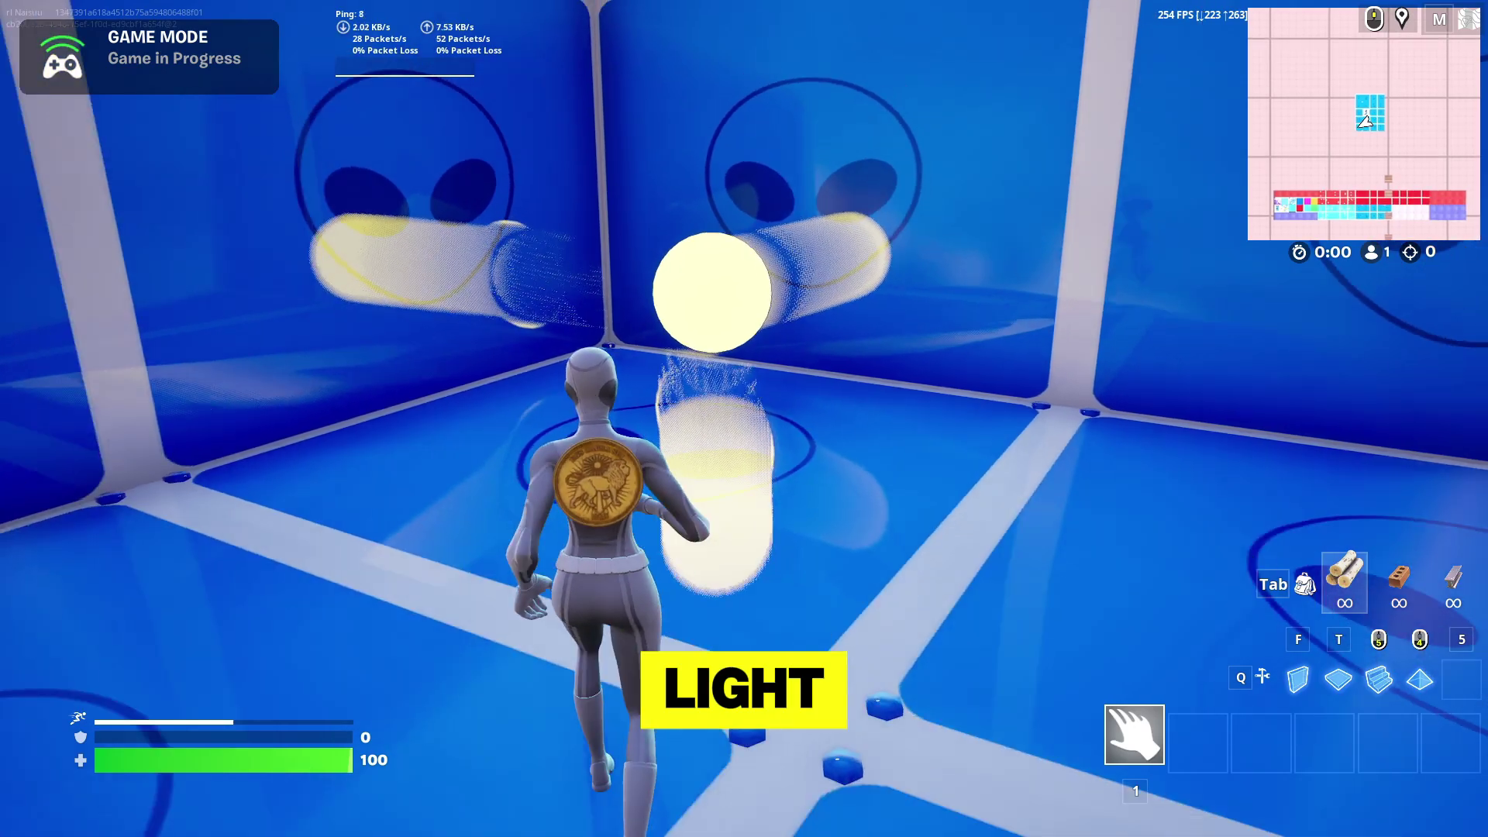
key("w")
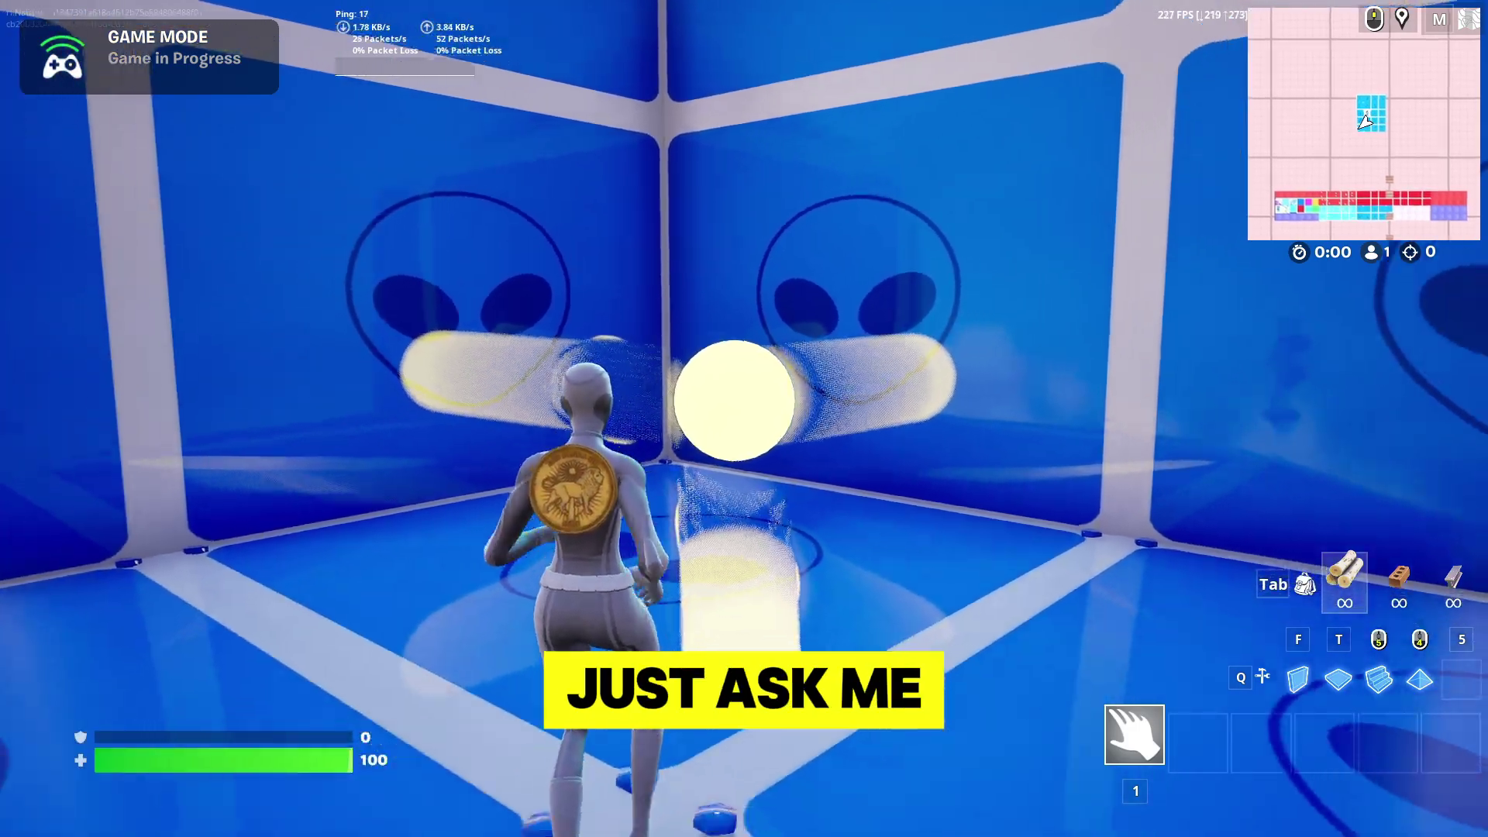
key("s")
key("w")
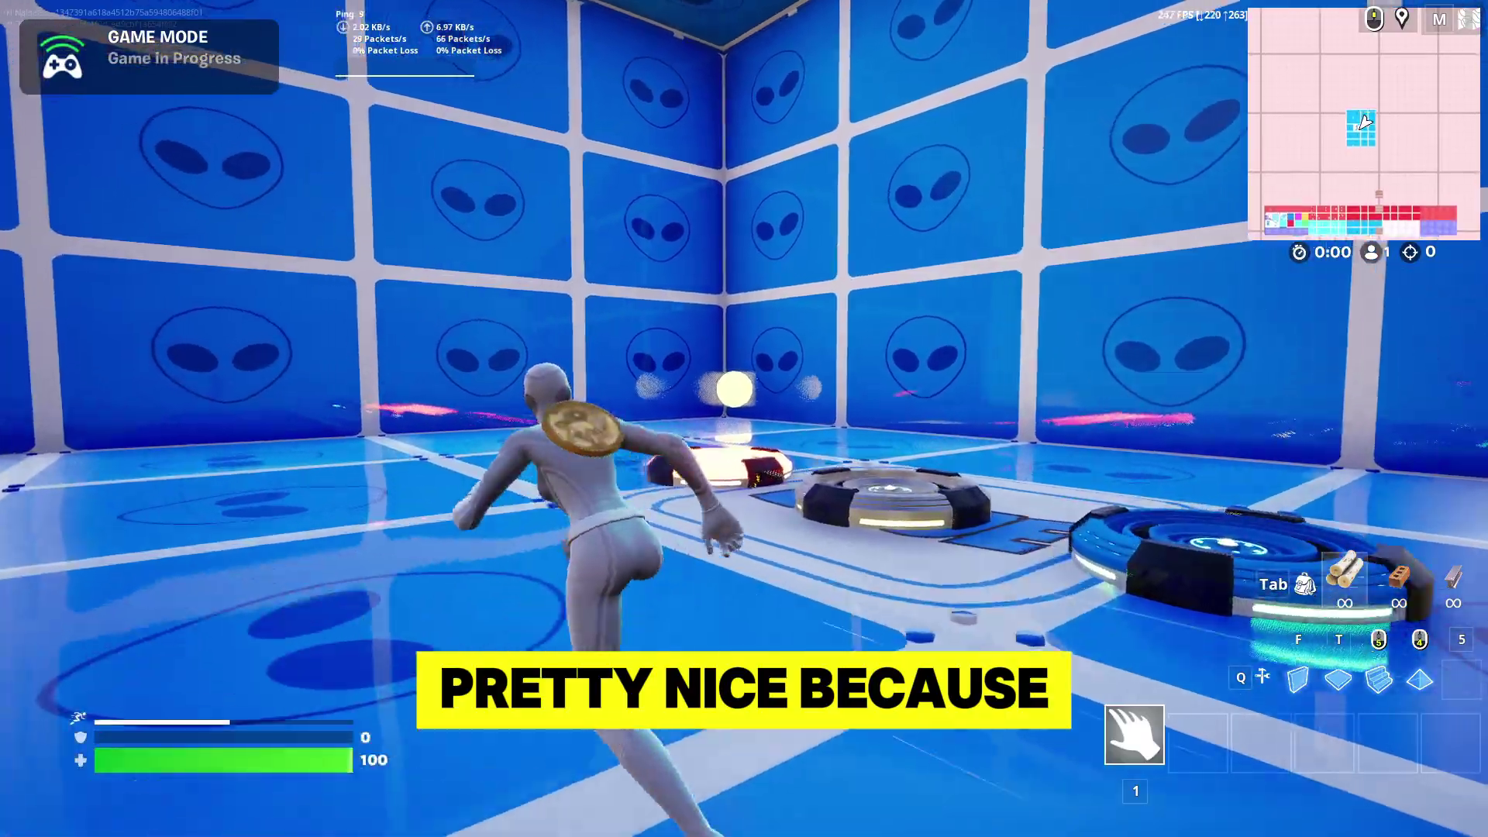
- Place wooden building pieces in the blue room near the glowing sphere during the playtest
key("f")
left_click(744, 418)
key("t")
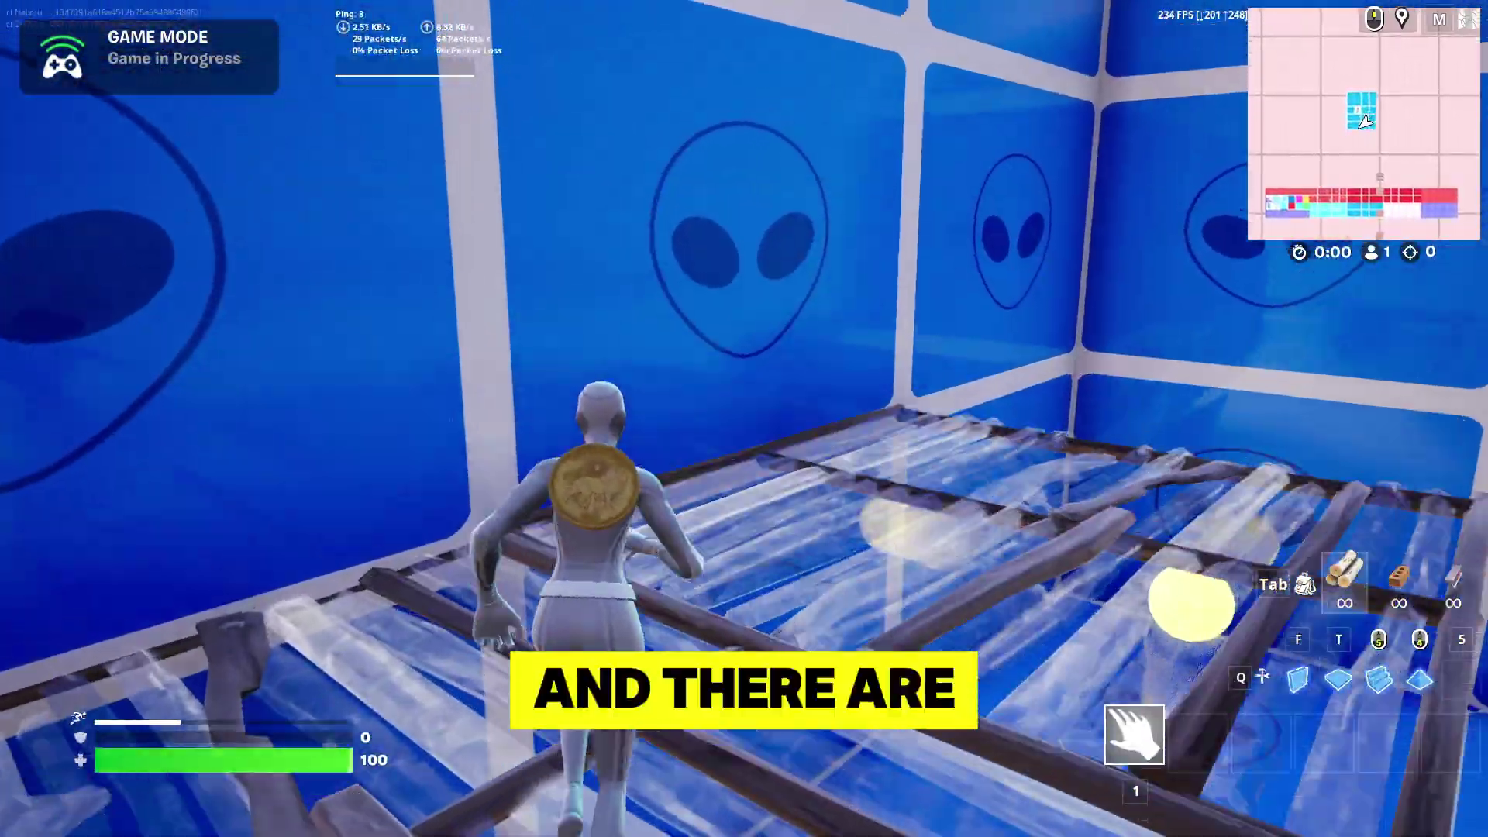